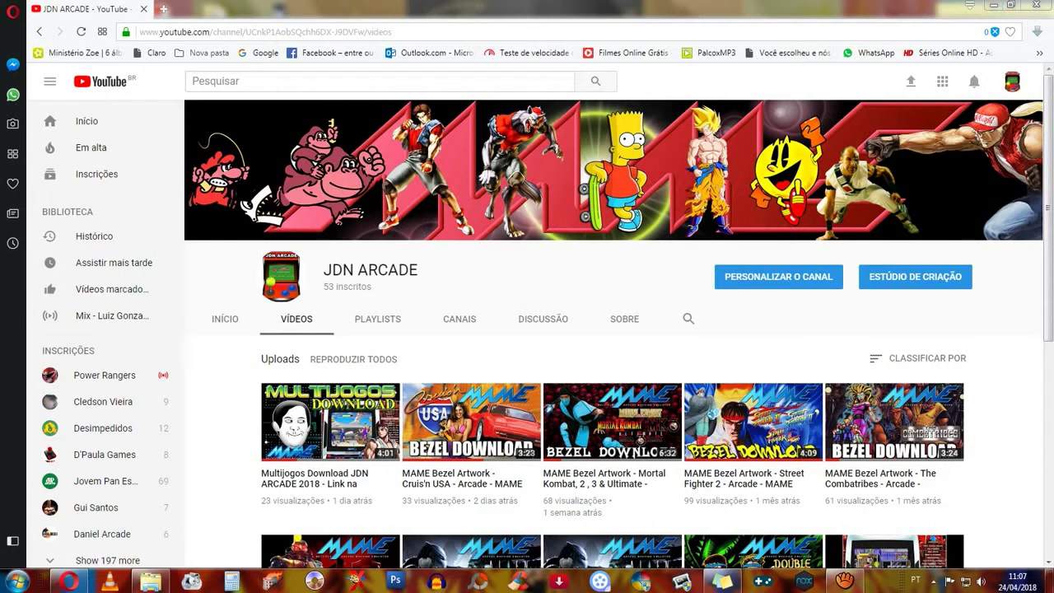
- Minimize the browser and inspect the bezel template files in the Criar Bezel Horizontal JDN folder, including masc_horizontal.png, overlay.png, tela.png and the zip archive
{"action": "left_click", "coordinate": [993, 5]}
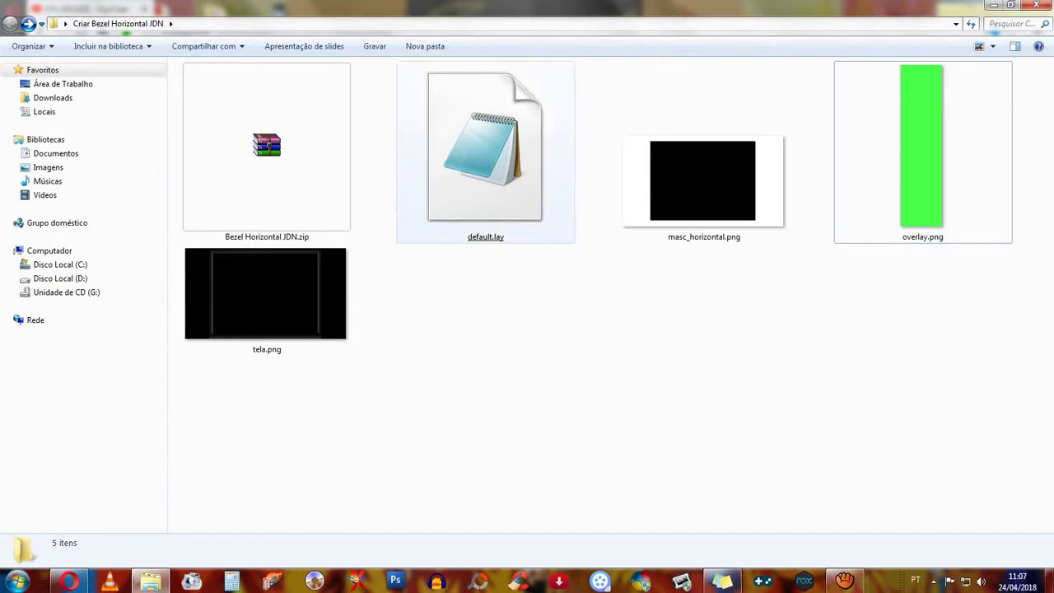
{"action": "left_click", "coordinate": [476, 194]}
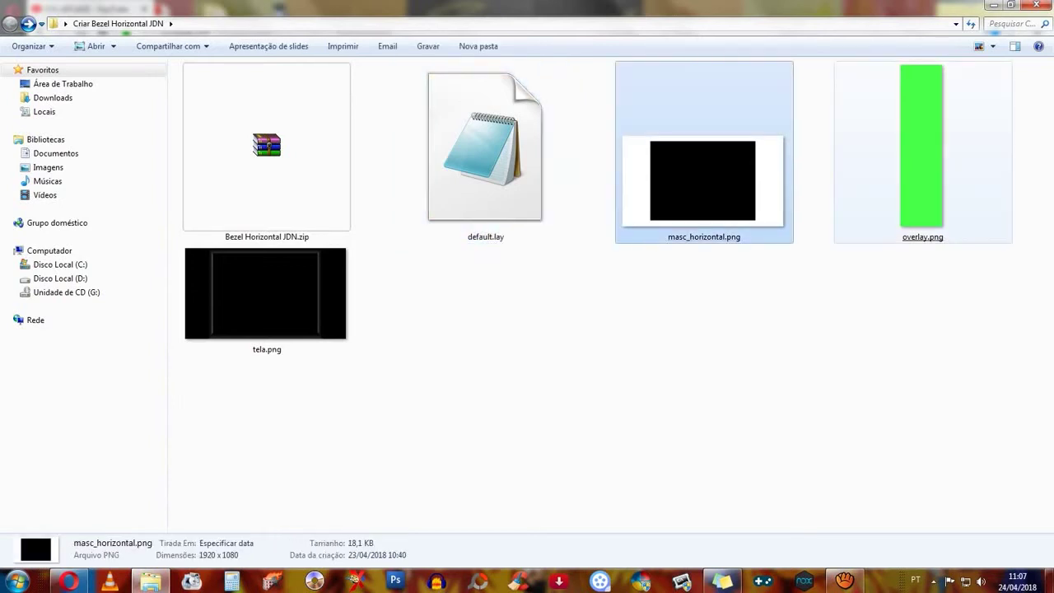
{"action": "mouse_move", "coordinate": [923, 165]}
{"action": "left_click", "coordinate": [266, 293]}
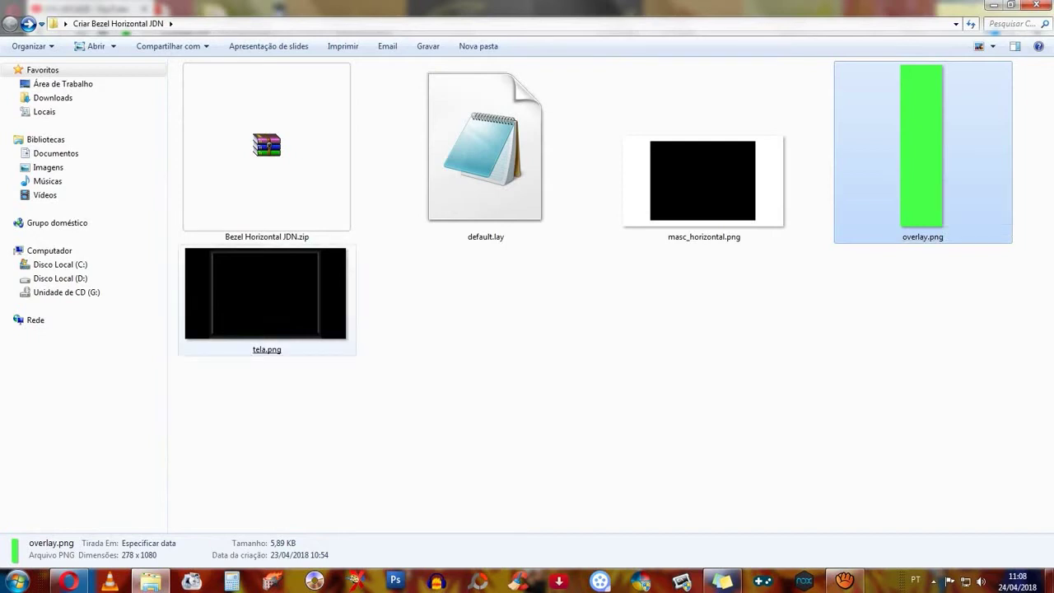
{"action": "mouse_move", "coordinate": [239, 313]}
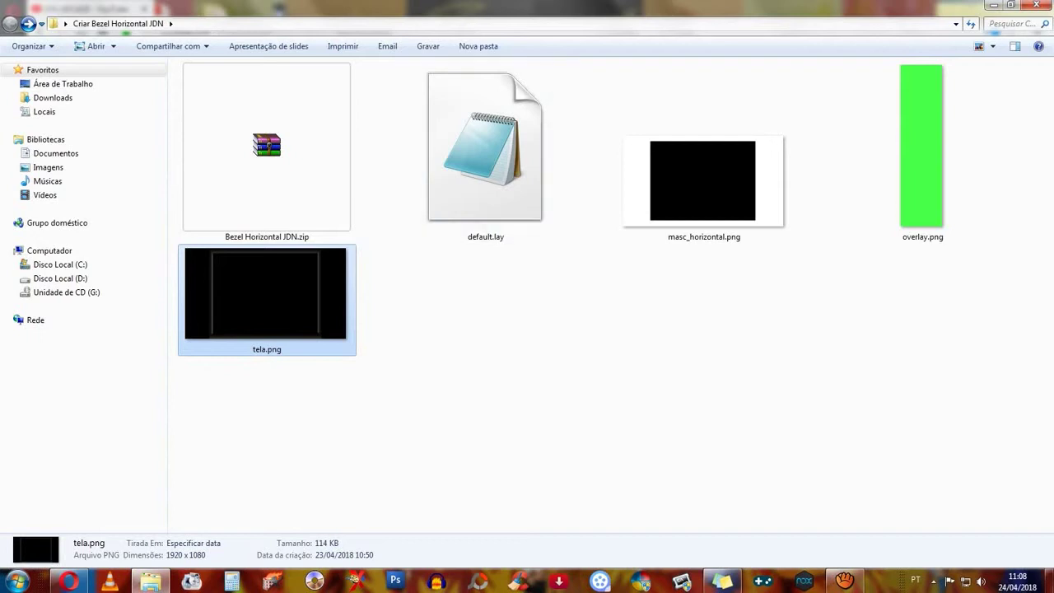
{"action": "left_click", "coordinate": [475, 187]}
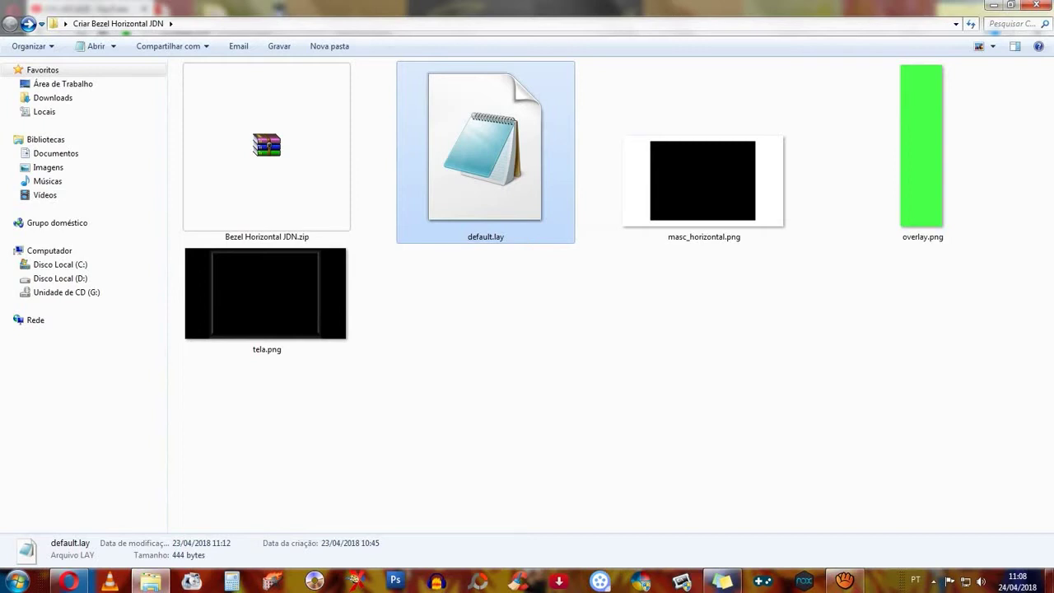
{"action": "left_click", "coordinate": [267, 165]}
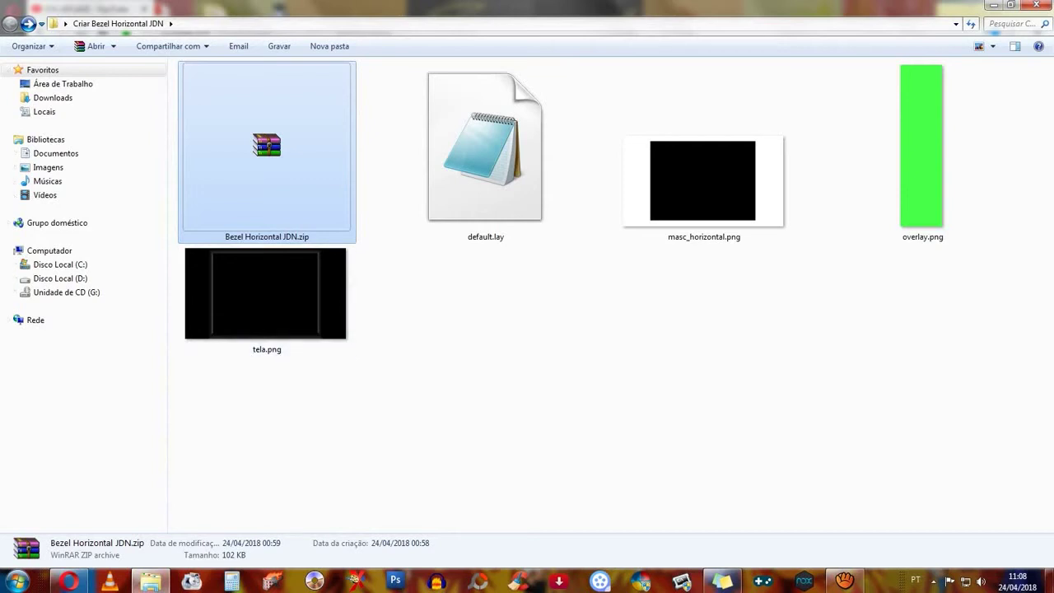
- Open default.lay in Notepad and move its window so the whole layout code can be read
{"action": "left_click", "coordinate": [378, 197]}
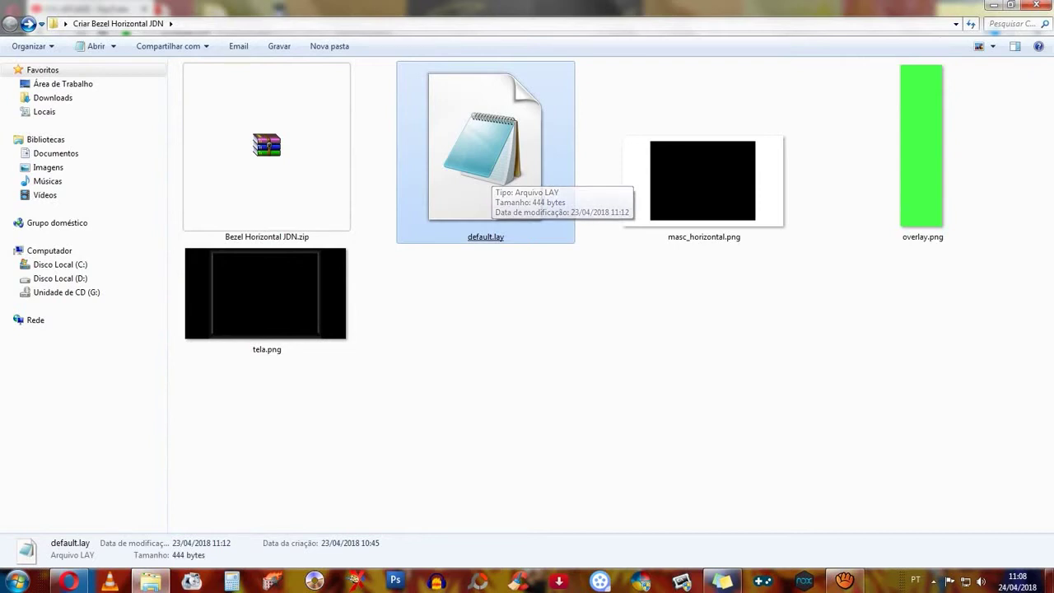
{"action": "key", "text": "Return"}
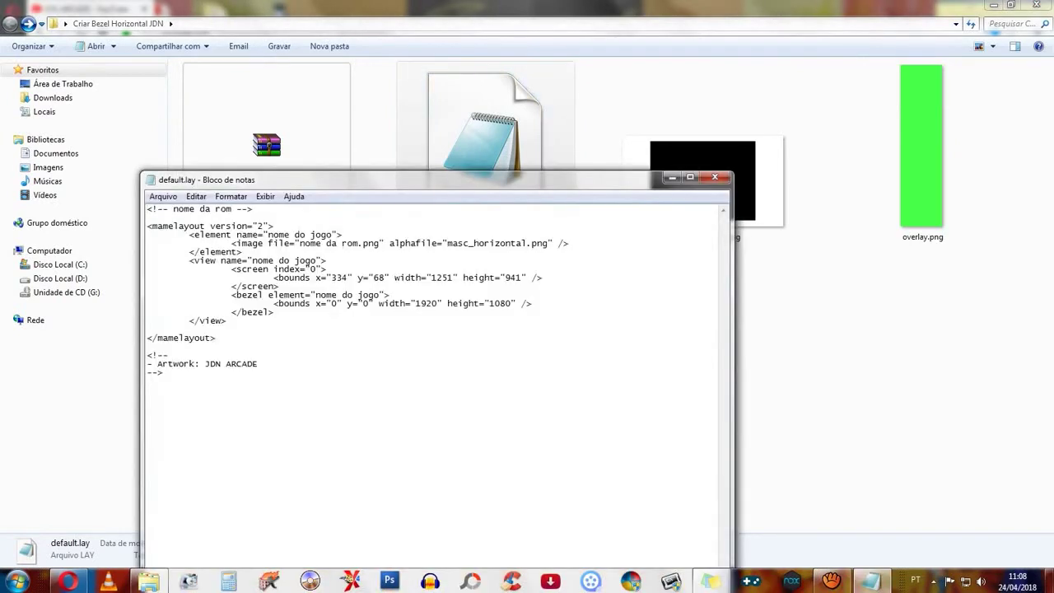
{"action": "left_click_drag", "start_coordinate": [436, 179], "coordinate": [492, 43]}
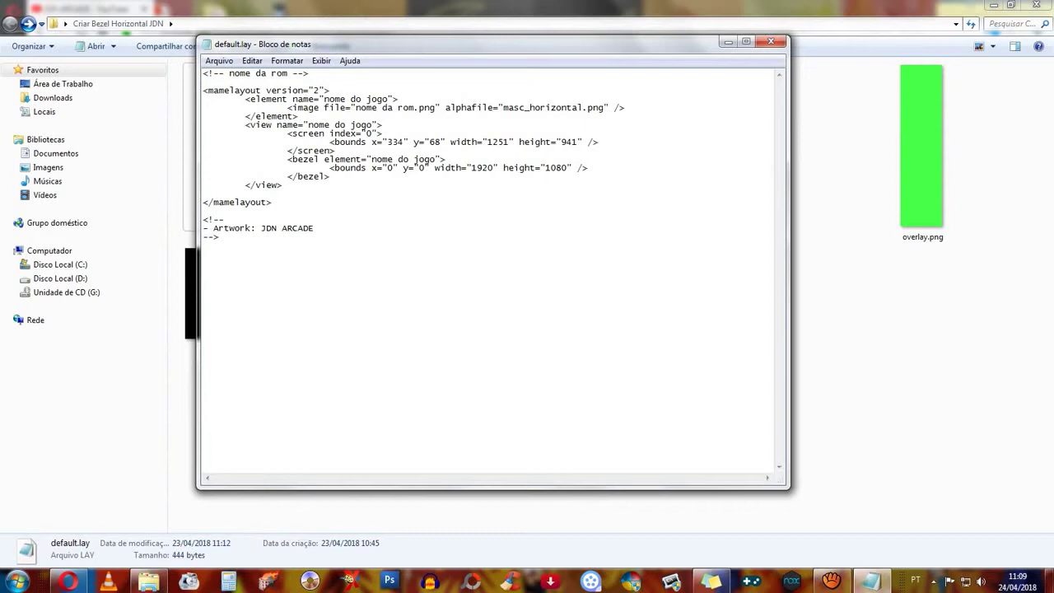
- Highlight the "nome do jogo" placeholder in the element name line of default.lay, then clear the selection
{"action": "key", "text": "shift+Left"}
{"action": "key", "text": "shift+Left"}
{"action": "key", "text": "shift+Left"}
{"action": "key", "text": "shift+Left"}
{"action": "key", "text": "shift+Left"}
{"action": "key", "text": "shift+Left"}
{"action": "key", "text": "shift+Left"}
{"action": "key", "text": "shift+Left"}
{"action": "key", "text": "shift+Left"}
{"action": "key", "text": "shift+Left"}
{"action": "key", "text": "shift+Left"}
{"action": "key", "text": "shift+Left"}
{"action": "key", "text": "shift+Left"}
{"action": "key", "text": "shift+Left"}
{"action": "key", "text": "shift+Left"}
{"action": "key", "text": "shift+Left"}
{"action": "key", "text": "shift+Left"}
{"action": "key", "text": "shift+Left"}
{"action": "key", "text": "shift+Left"}
{"action": "key", "text": "shift+Left"}
{"action": "key", "text": "shift+Right"}
{"action": "key", "text": "shift+Right"}
{"action": "key", "text": "shift+Right"}
{"action": "key", "text": "shift+Right"}
{"action": "key", "text": "shift+Right"}
{"action": "key", "text": "shift+Right"}
{"action": "key", "text": "shift+Right"}
{"action": "key", "text": "shift+Right"}
{"action": "key", "text": "shift+Right"}
{"action": "key", "text": "shift+Right"}
{"action": "key", "text": "shift+Right"}
{"action": "key", "text": "shift+Right"}
{"action": "key", "text": "shift+Right"}
{"action": "key", "text": "shift+Right"}
{"action": "key", "text": "shift+Right"}
{"action": "key", "text": "shift+Right"}
{"action": "key", "text": "shift+Right"}
{"action": "key", "text": "shift+Right"}
{"action": "key", "text": "shift+Right"}
{"action": "key", "text": "shift+Right"}
{"action": "key", "text": "shift+Right"}
{"action": "key", "text": "shift+Right"}
{"action": "key", "text": "shift+Right"}
{"action": "key", "text": "shift+Right"}
{"action": "key", "text": "shift+Left"}
{"action": "key", "text": "shift+Left"}
{"action": "key", "text": "shift+Left"}
{"action": "key", "text": "shift+Left"}
{"action": "key", "text": "shift+Left"}
{"action": "key", "text": "shift+Left"}
{"action": "key", "text": "shift+Left"}
{"action": "key", "text": "shift+Left"}
{"action": "key", "text": "shift+Left"}
{"action": "key", "text": "shift+Left"}
{"action": "key", "text": "shift+Left"}
{"action": "key", "text": "shift+Left"}
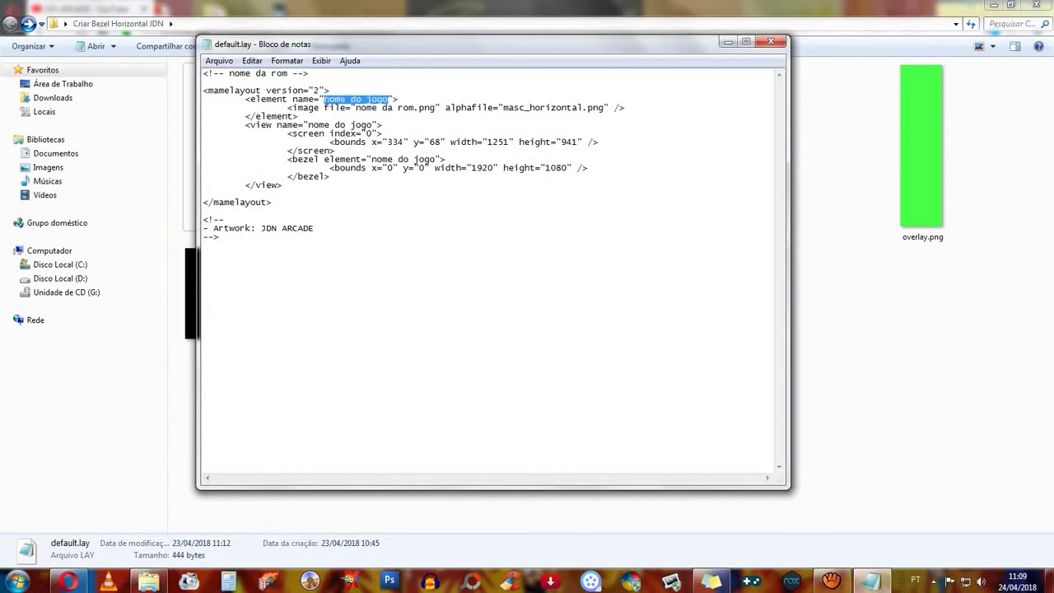
{"action": "left_click", "coordinate": [224, 219]}
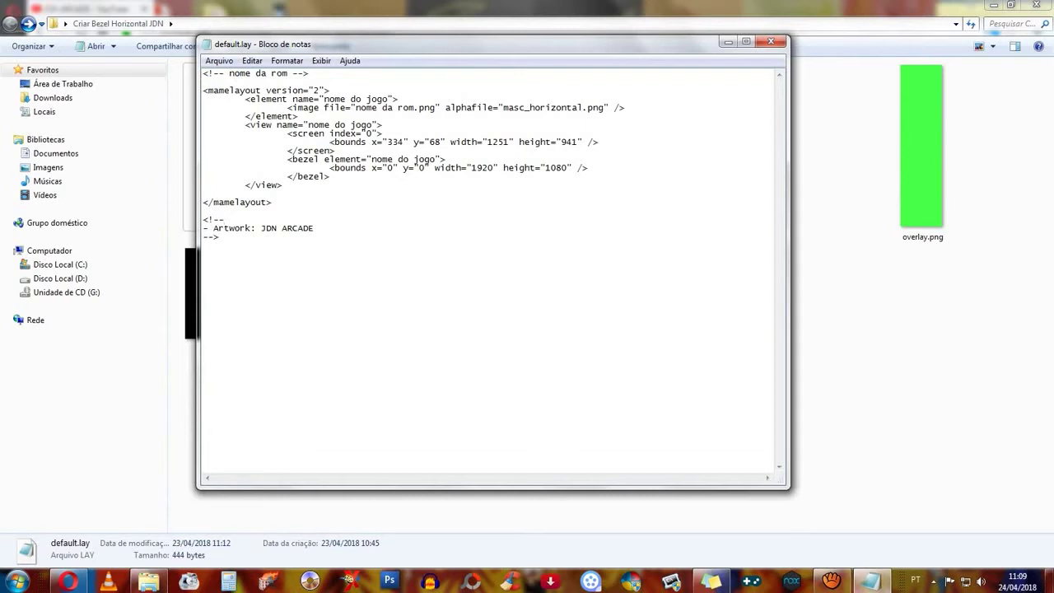
- Examine the image line of default.lay, highlighting the "nome da rom.png" file name and the masc_horizontal alpha file name
{"action": "left_click_drag", "start_coordinate": [435, 108], "coordinate": [356, 108]}
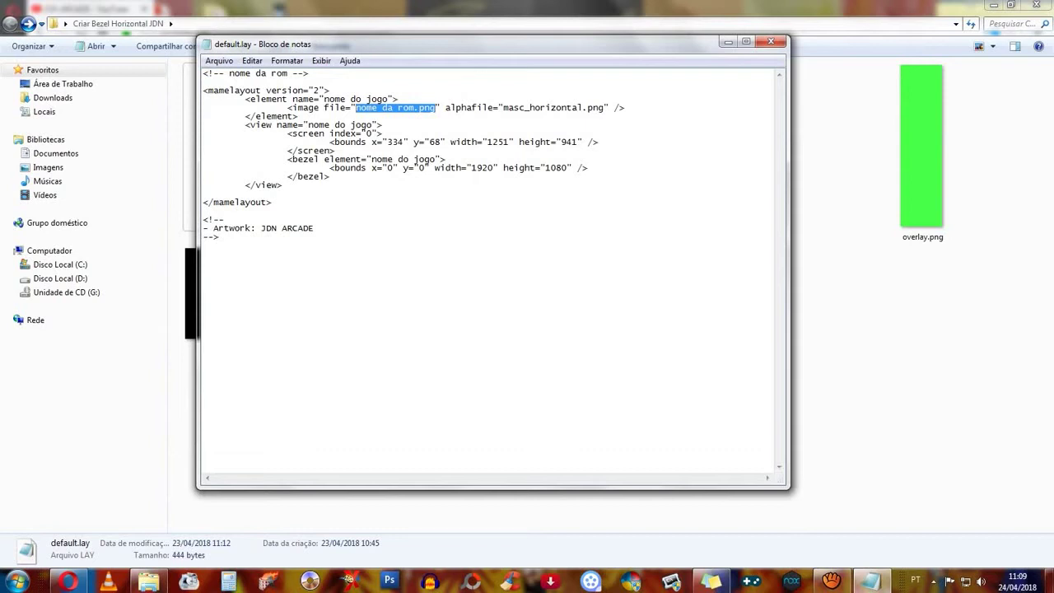
{"action": "left_click", "coordinate": [272, 202]}
{"action": "left_click_drag", "start_coordinate": [461, 44], "coordinate": [633, 40]}
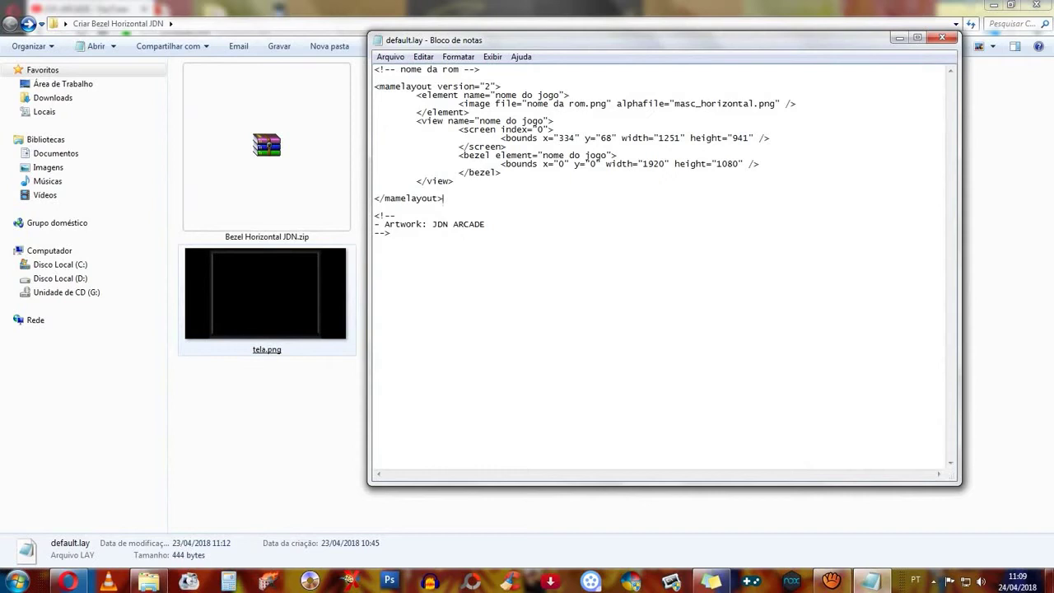
{"action": "left_click_drag", "start_coordinate": [633, 40], "coordinate": [443, 55]}
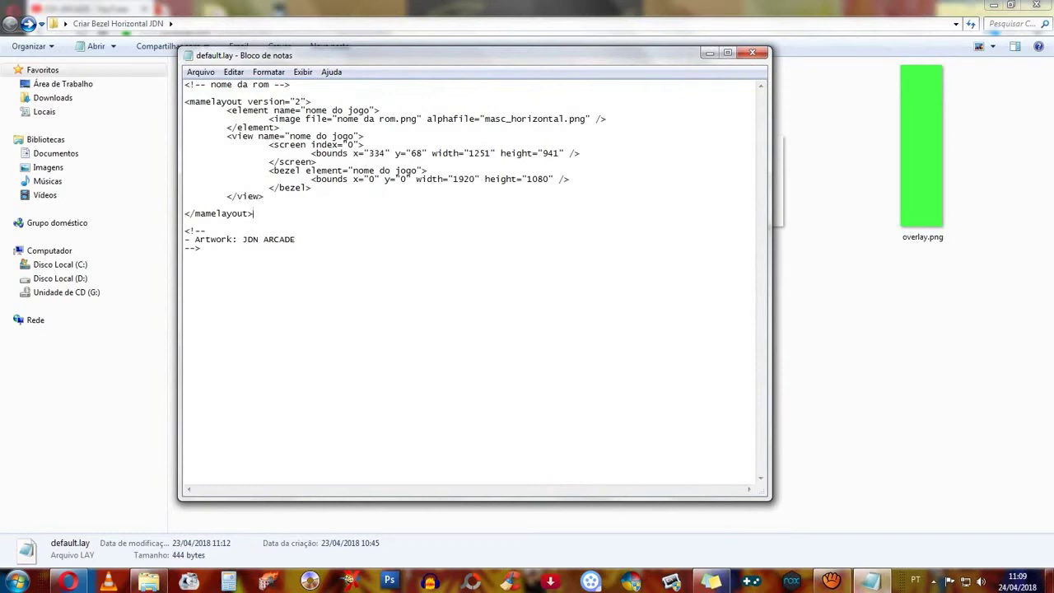
{"action": "left_click_drag", "start_coordinate": [564, 119], "coordinate": [485, 119]}
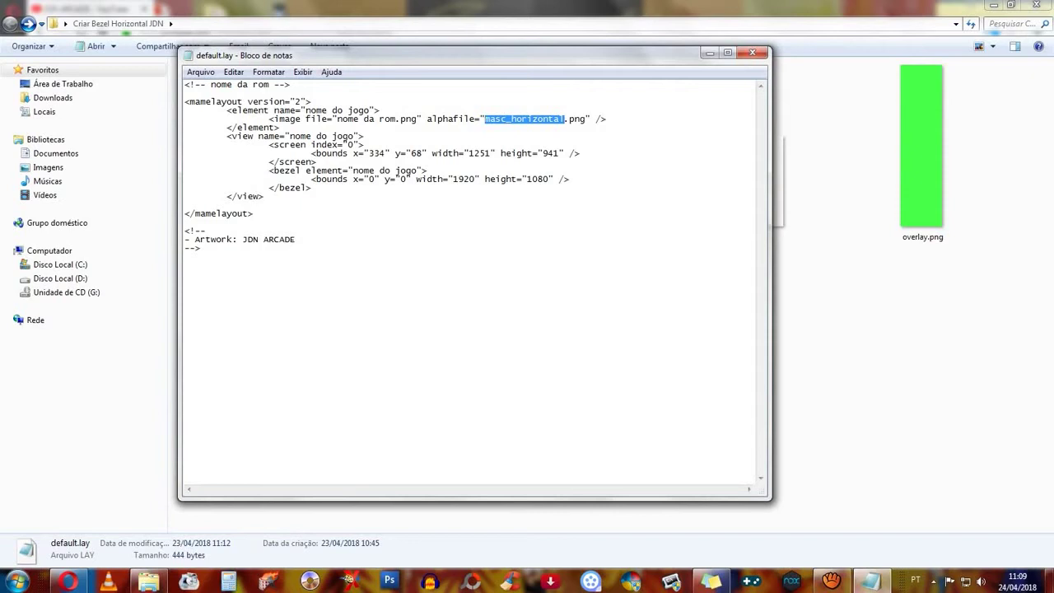
{"action": "key", "text": "End"}
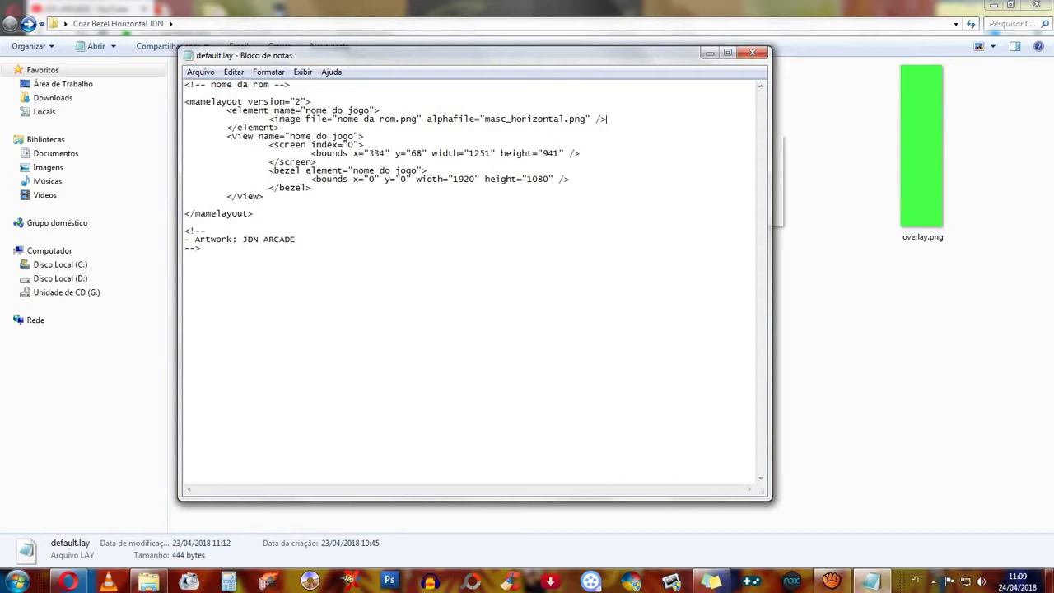
- Examine the view name placeholder and the x and y position values in the screen bounds line
{"action": "left_click_drag", "start_coordinate": [290, 136], "coordinate": [354, 136]}
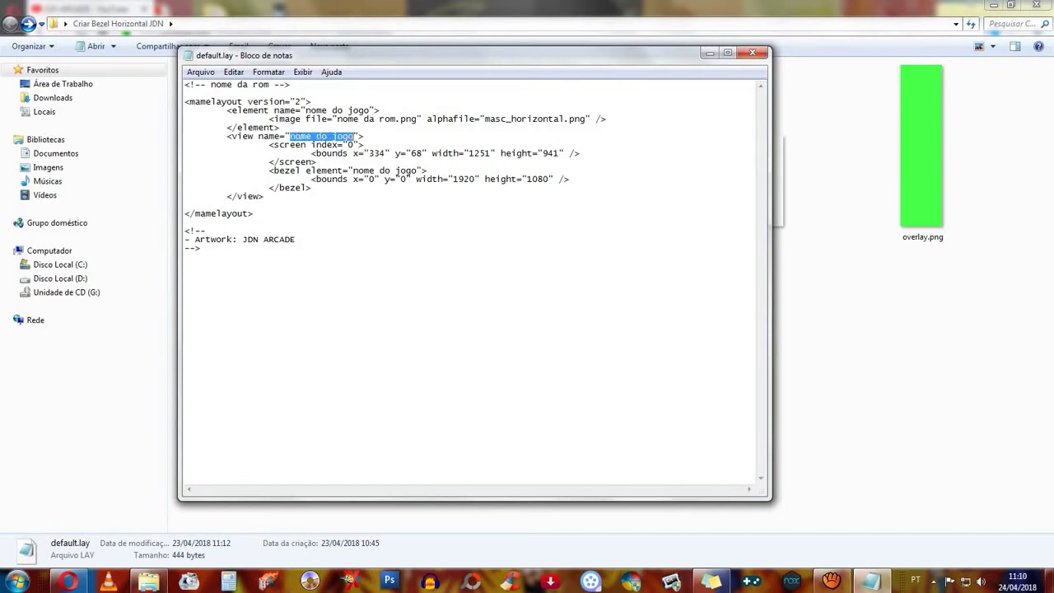
{"action": "left_click", "coordinate": [296, 240]}
{"action": "left_click_drag", "start_coordinate": [348, 153], "coordinate": [311, 153]}
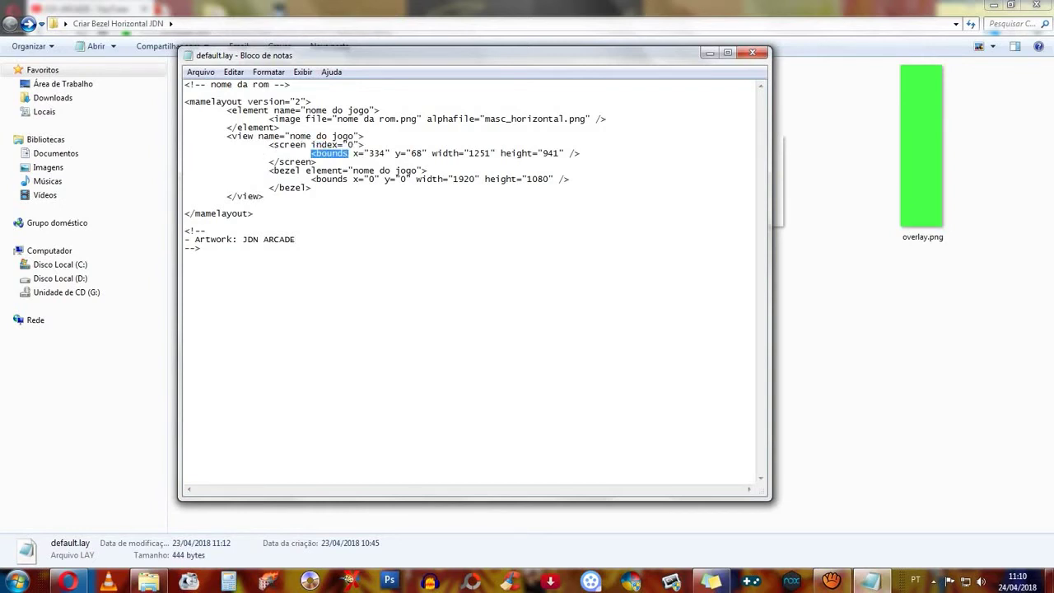
{"action": "left_click", "coordinate": [186, 223]}
{"action": "left_click_drag", "start_coordinate": [353, 153], "coordinate": [401, 153]}
{"action": "left_click", "coordinate": [200, 247]}
{"action": "key", "text": "shift+Left"}
{"action": "key", "text": "shift+Left"}
{"action": "key", "text": "shift+Left"}
{"action": "double_click", "coordinate": [399, 153]}
{"action": "left_click_drag", "start_coordinate": [423, 153], "coordinate": [411, 153]}
- Examine the width and height attributes and their values in the screen bounds line
{"action": "left_click_drag", "start_coordinate": [458, 153], "coordinate": [432, 153]}
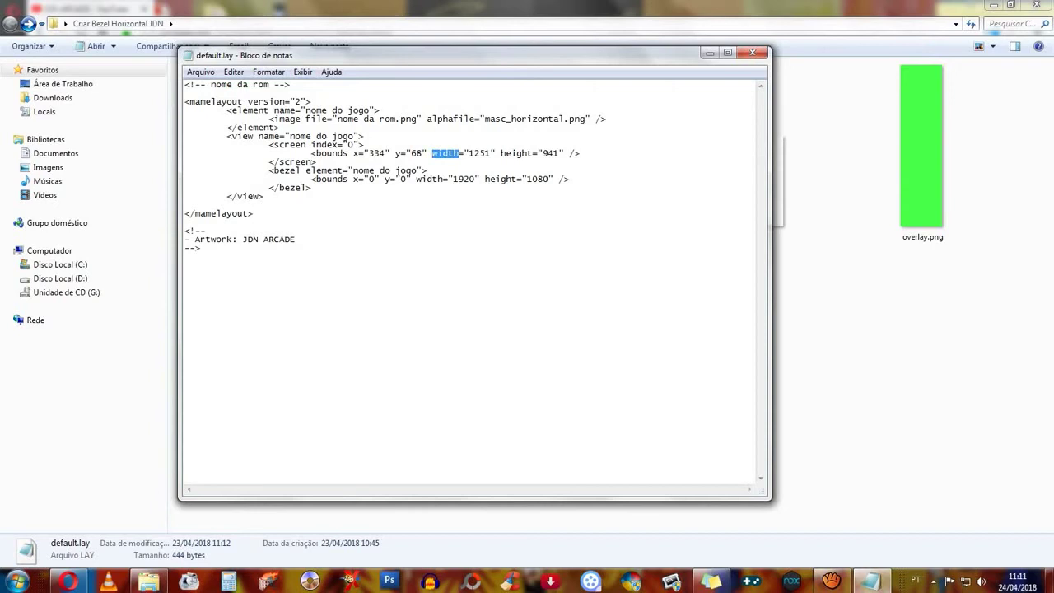
{"action": "left_click", "coordinate": [491, 153]}
{"action": "key", "text": "shift+Left"}
{"action": "key", "text": "shift+Left"}
{"action": "key", "text": "shift+Left"}
{"action": "key", "text": "shift+Left"}
{"action": "left_click", "coordinate": [538, 153]}
{"action": "left_click_drag", "start_coordinate": [533, 153], "coordinate": [500, 153]}
{"action": "left_click_drag", "start_coordinate": [560, 153], "coordinate": [542, 153]}
- Review the closing screen tag and the bezel element with its bounds, then close default.lay
{"action": "left_click_drag", "start_coordinate": [316, 162], "coordinate": [279, 162]}
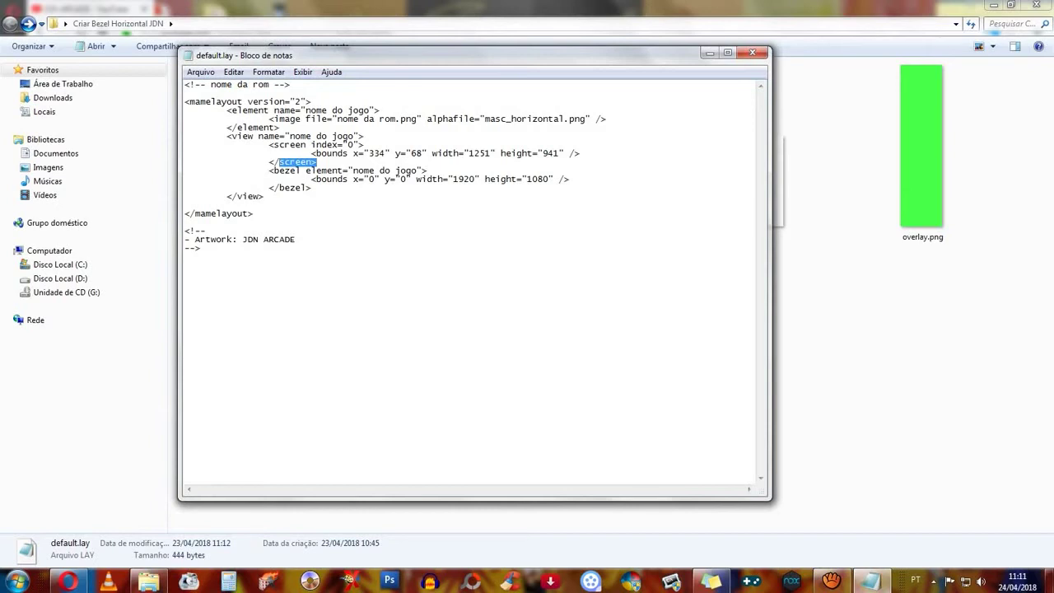
{"action": "left_click_drag", "start_coordinate": [427, 170], "coordinate": [269, 170]}
{"action": "left_click", "coordinate": [312, 188]}
{"action": "left_click_drag", "start_coordinate": [570, 179], "coordinate": [269, 179]}
{"action": "left_click", "coordinate": [263, 196]}
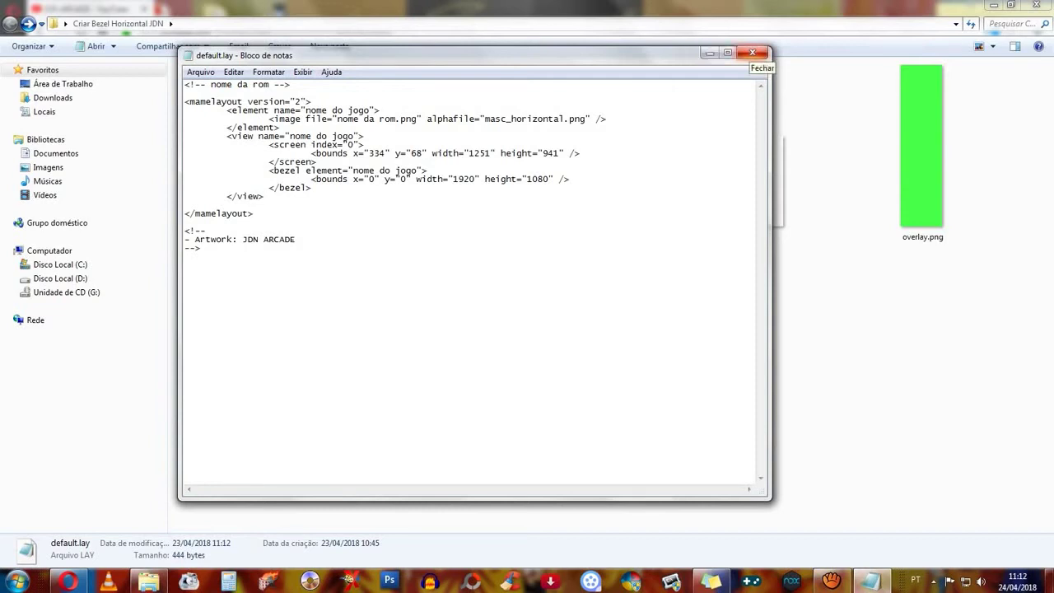
{"action": "left_click", "coordinate": [752, 53]}
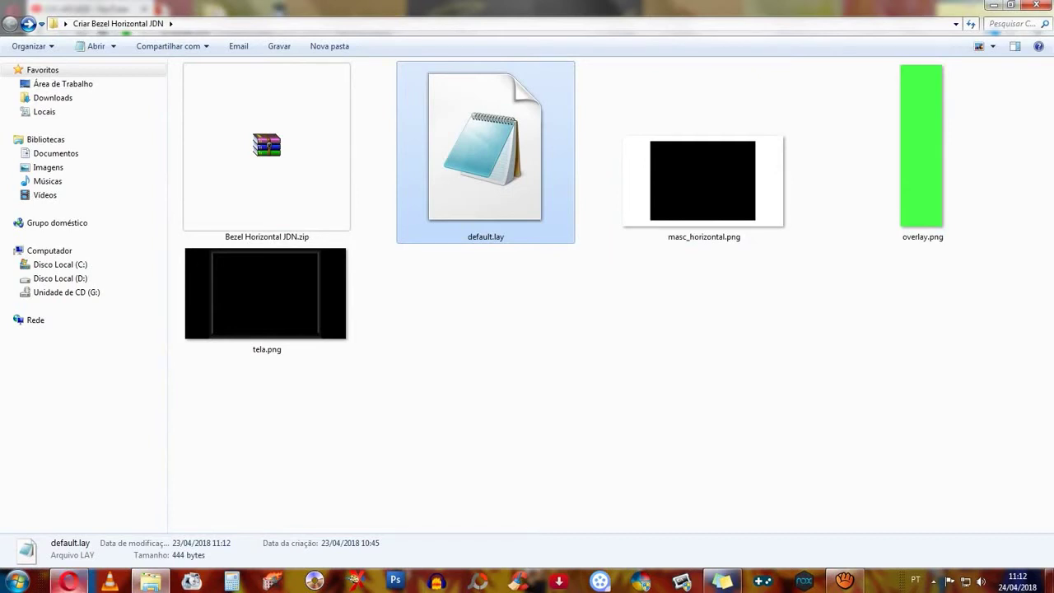
- Switch to Opera, search Google for "photoscape" in a new tab and open the Uptodown Photoscape 3.7 download page
{"action": "mouse_move", "coordinate": [69, 581]}
{"action": "left_click", "coordinate": [82, 506]}
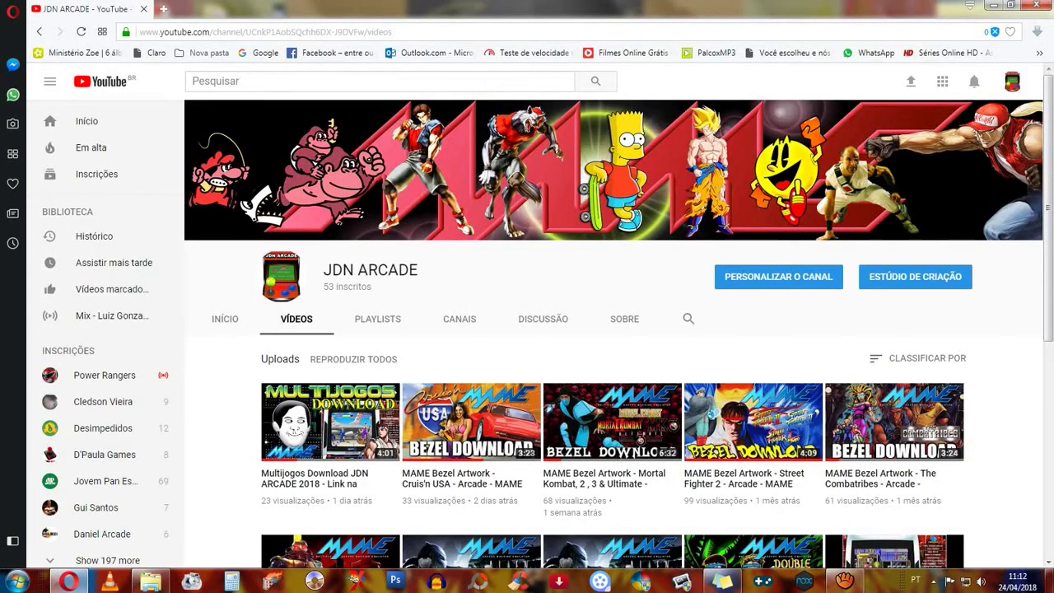
{"action": "key", "text": "ctrl+t"}
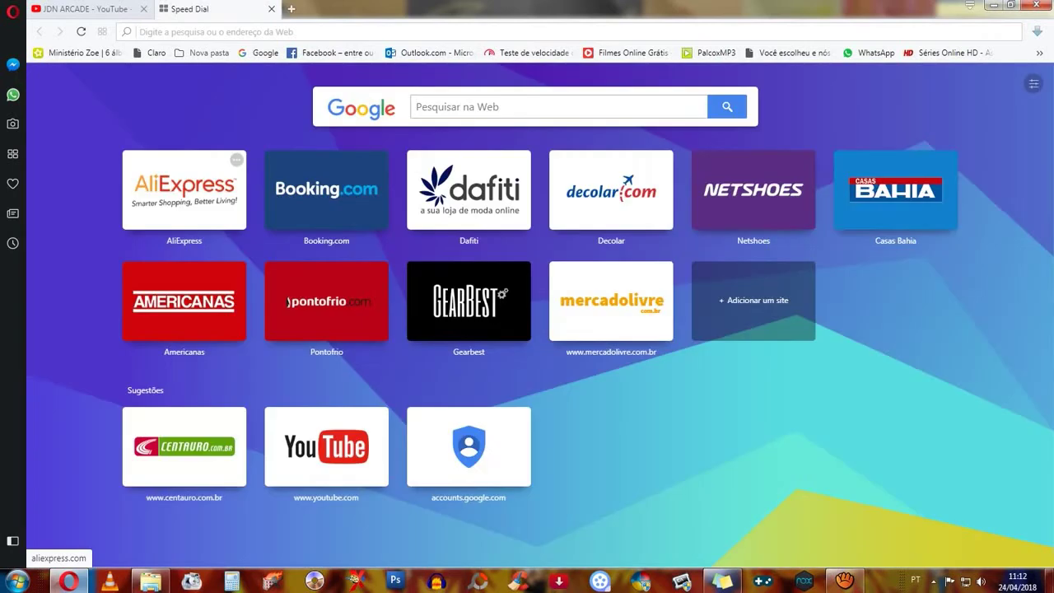
{"action": "left_click", "coordinate": [417, 106]}
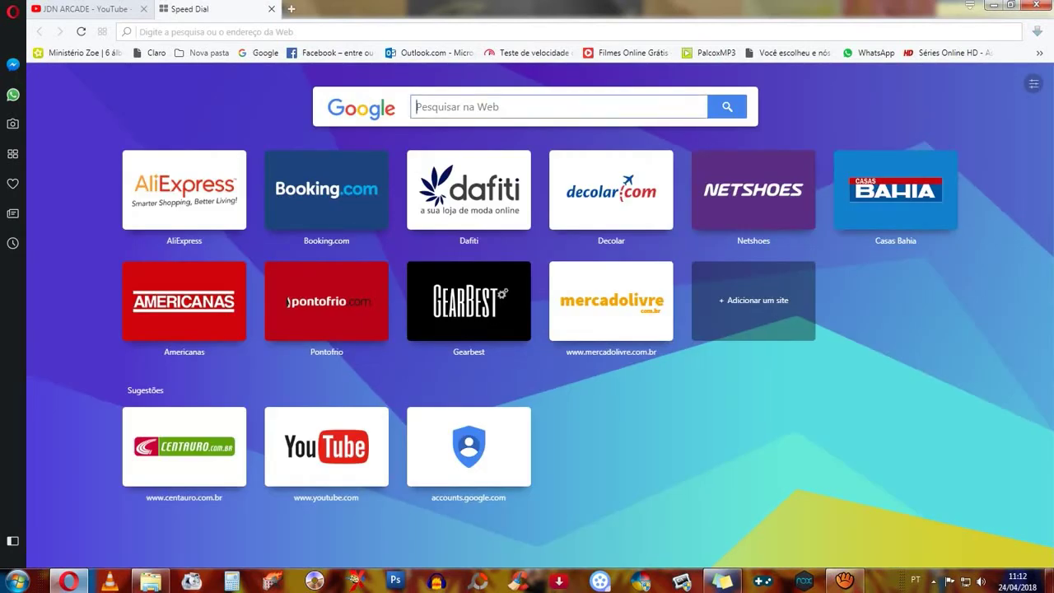
{"action": "type", "text": "photoscape"}
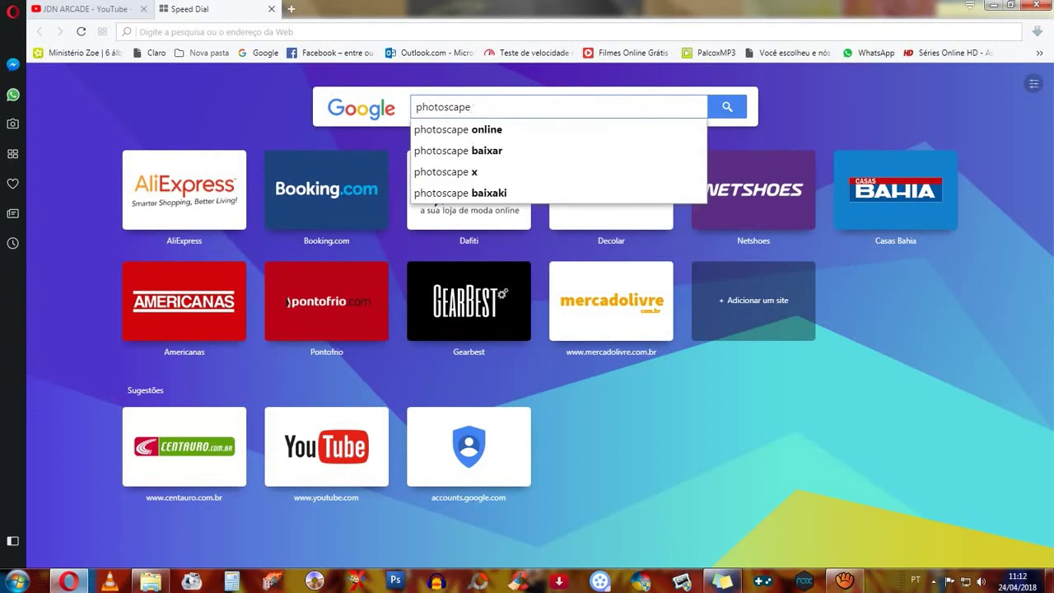
{"action": "key", "text": "Down"}
{"action": "left_click", "coordinate": [727, 106]}
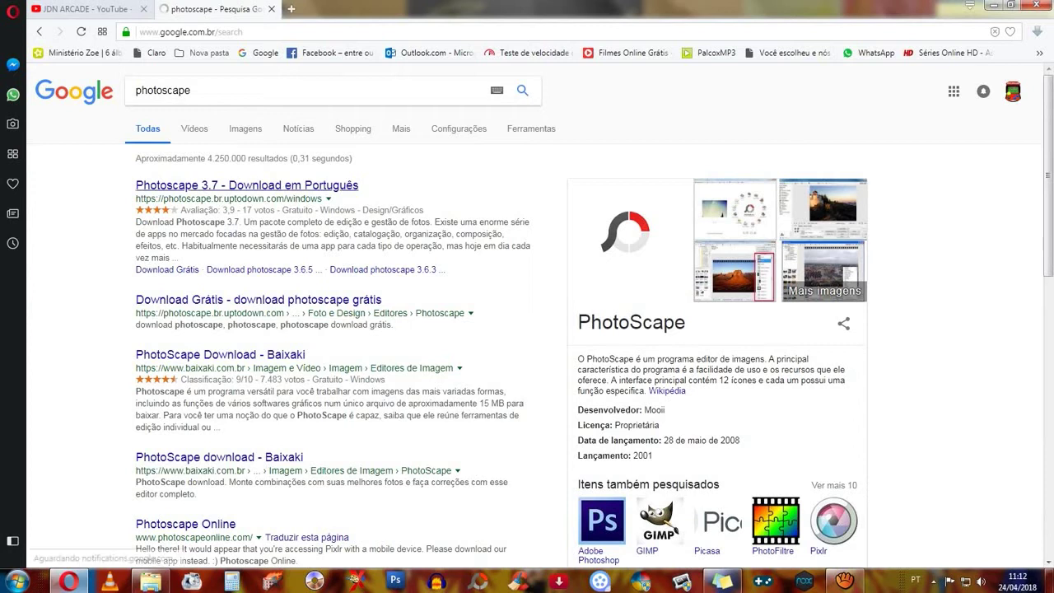
{"action": "left_click", "coordinate": [247, 185]}
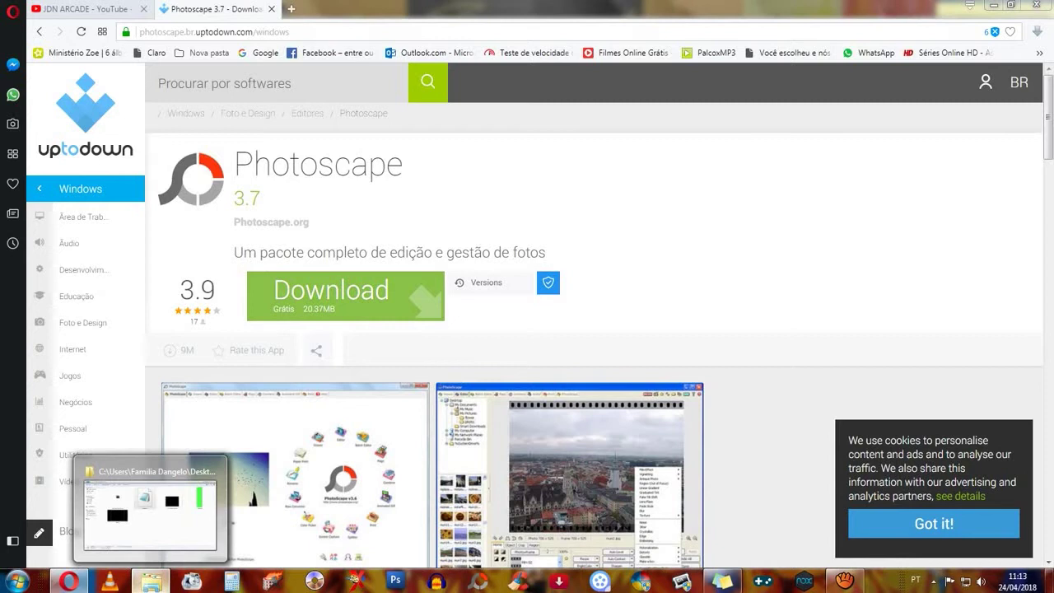
- Switch to the bezel folder, open tela.png with PhotoScape and decline the program update
{"action": "left_click", "coordinate": [151, 581]}
{"action": "key", "text": "ctrl+space"}
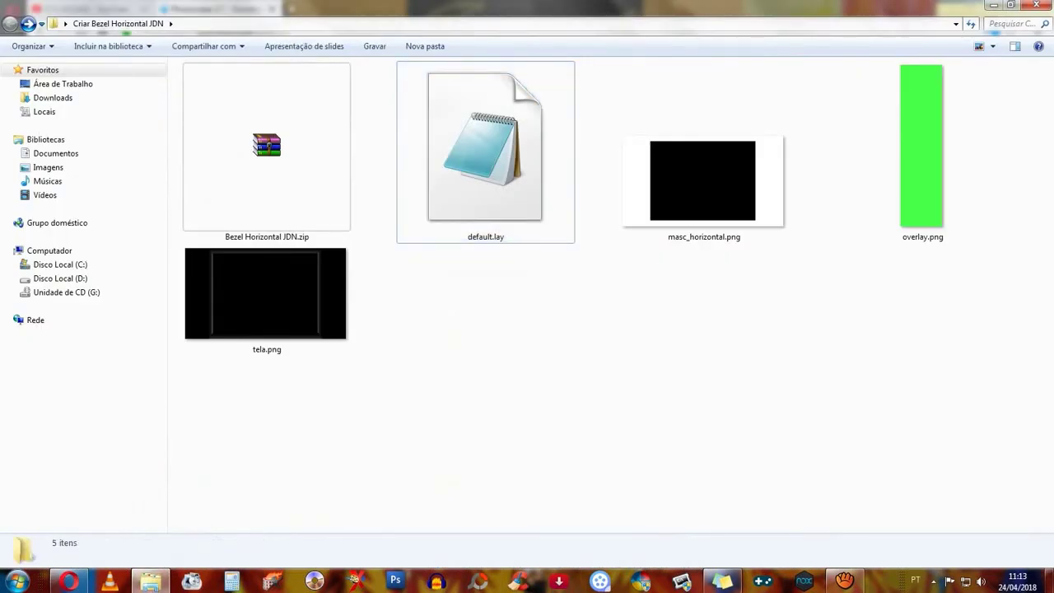
{"action": "left_click", "coordinate": [247, 320]}
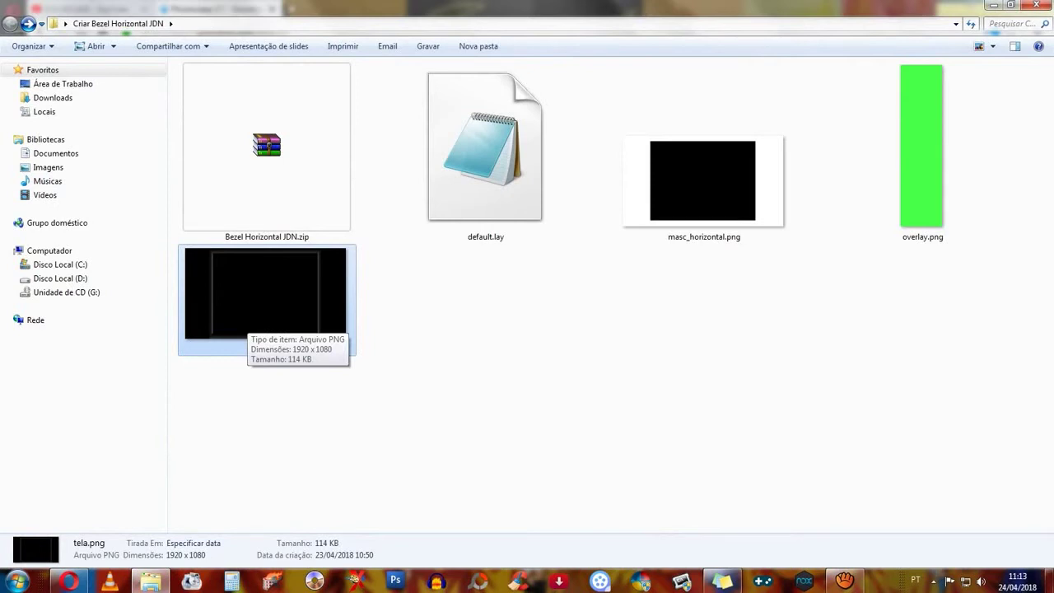
{"action": "right_click", "coordinate": [242, 296]}
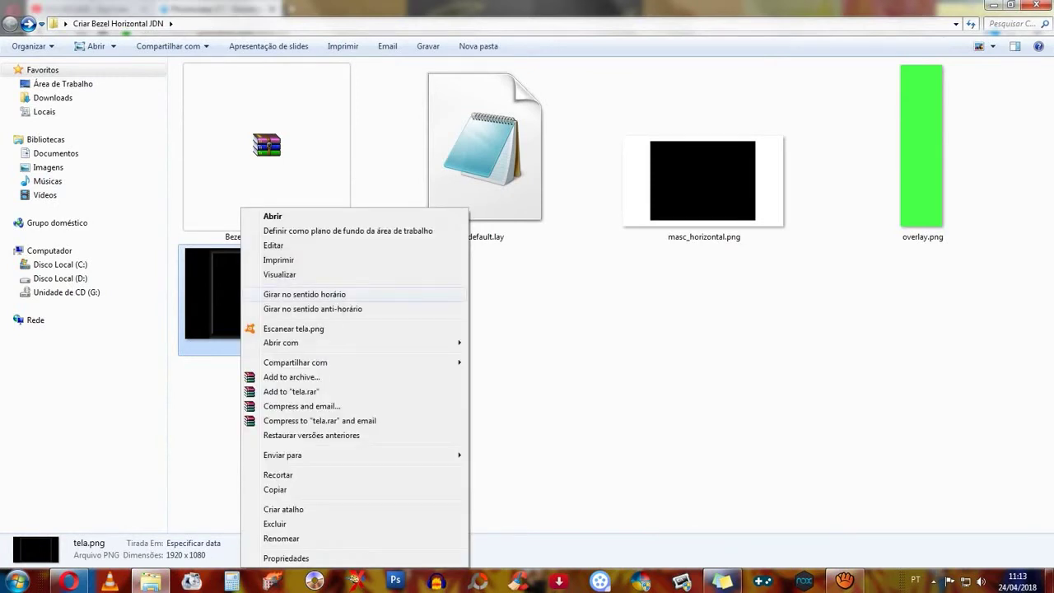
{"action": "mouse_move", "coordinate": [329, 342]}
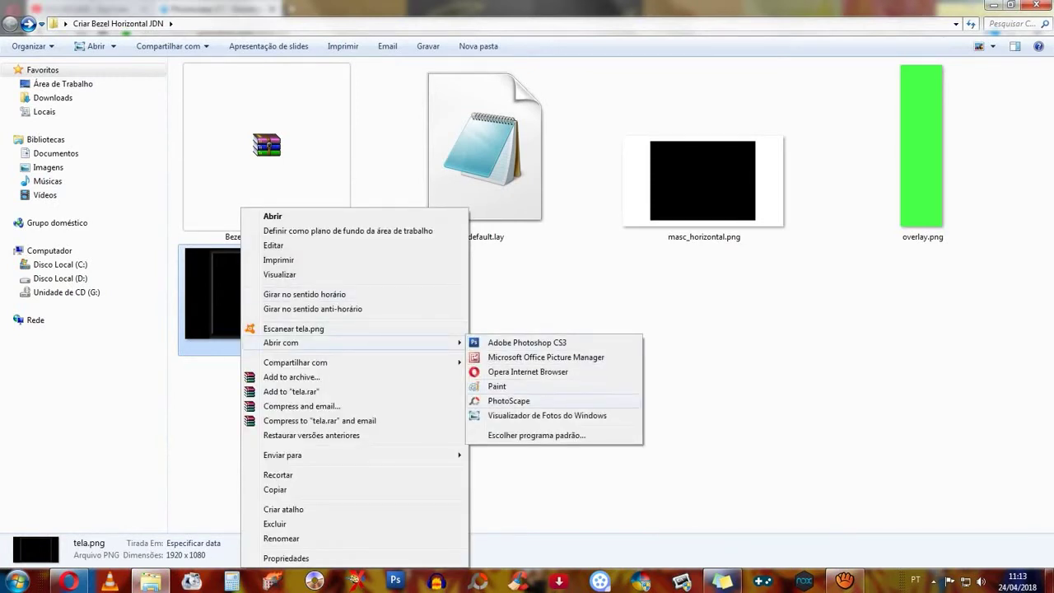
{"action": "left_click", "coordinate": [508, 401]}
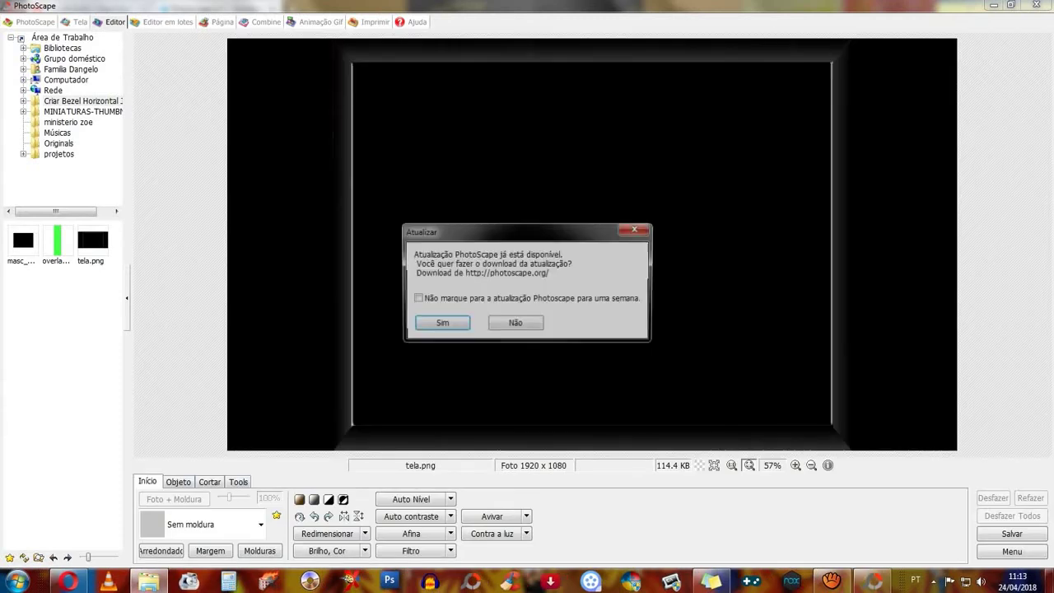
{"action": "left_click", "coordinate": [515, 324]}
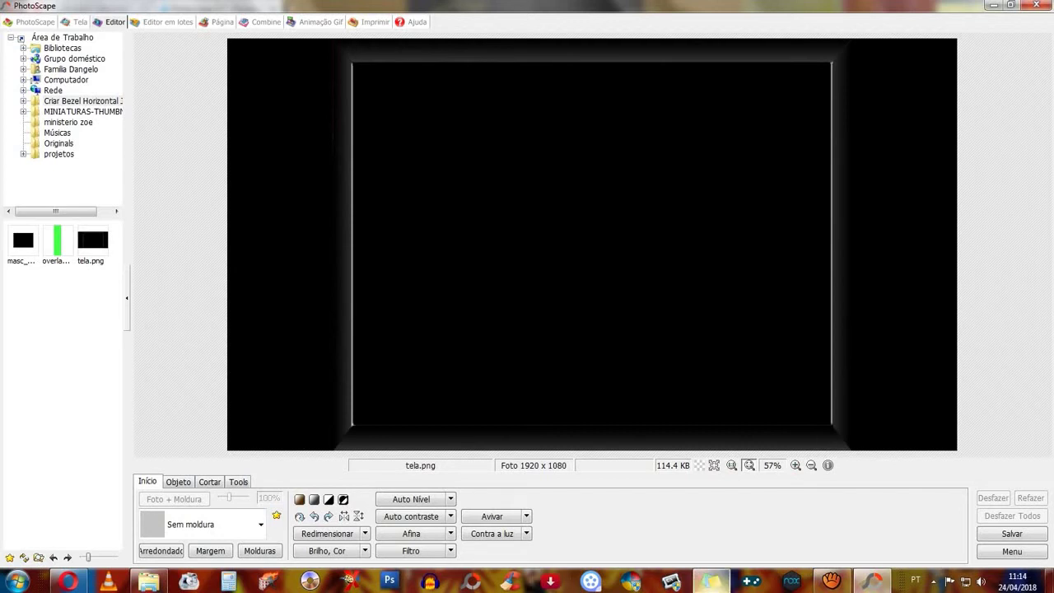
- Check the dimensions of overlay.png in the bezel folder, and search Google in Opera for "mortal kombat wallpaper"
{"action": "left_click", "coordinate": [148, 582]}
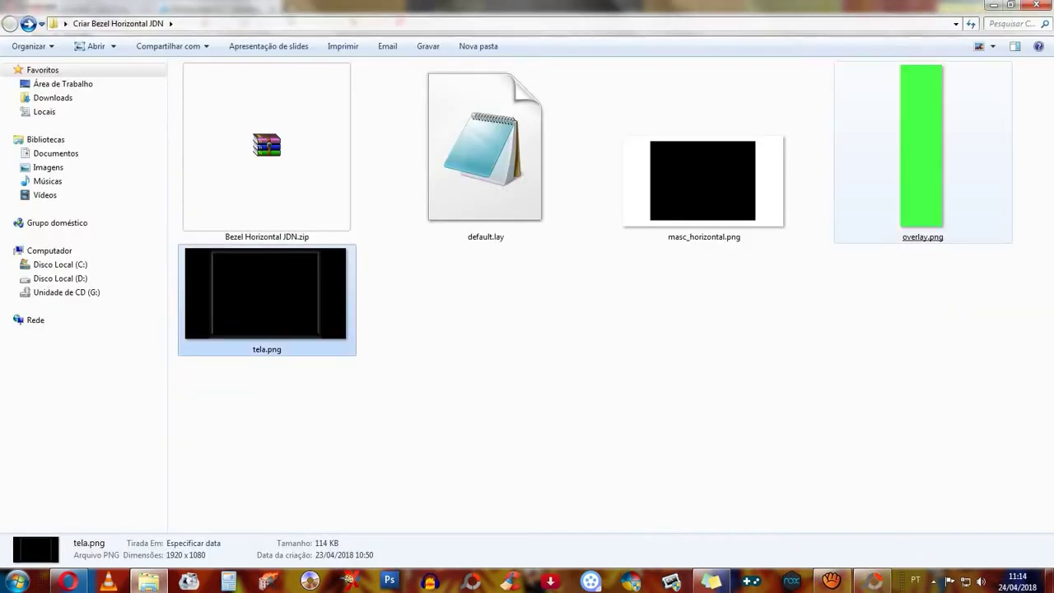
{"action": "mouse_move", "coordinate": [915, 198]}
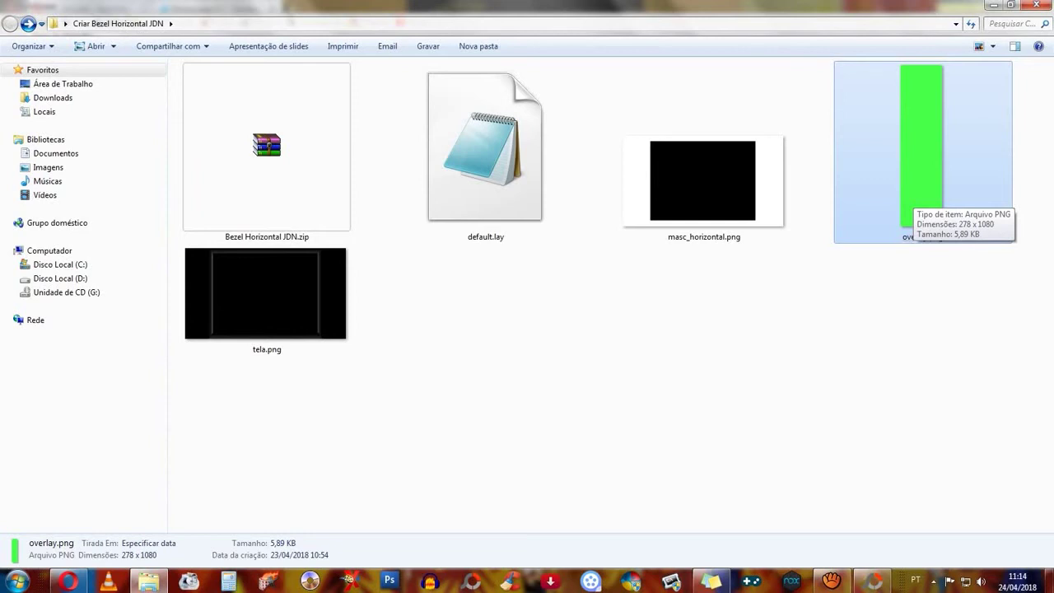
{"action": "left_click", "coordinate": [68, 580]}
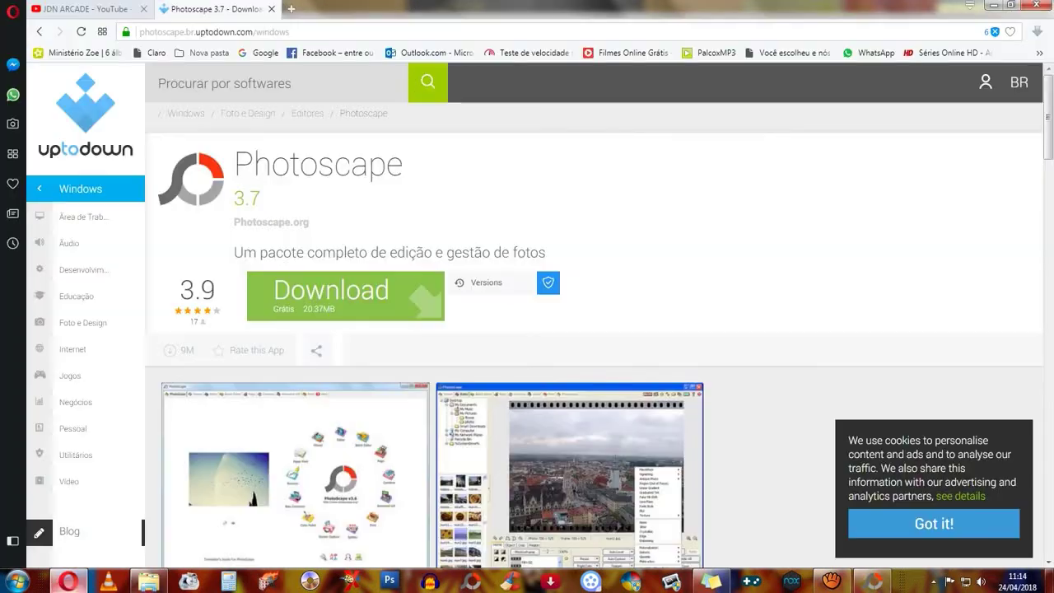
{"action": "left_click", "coordinate": [258, 52]}
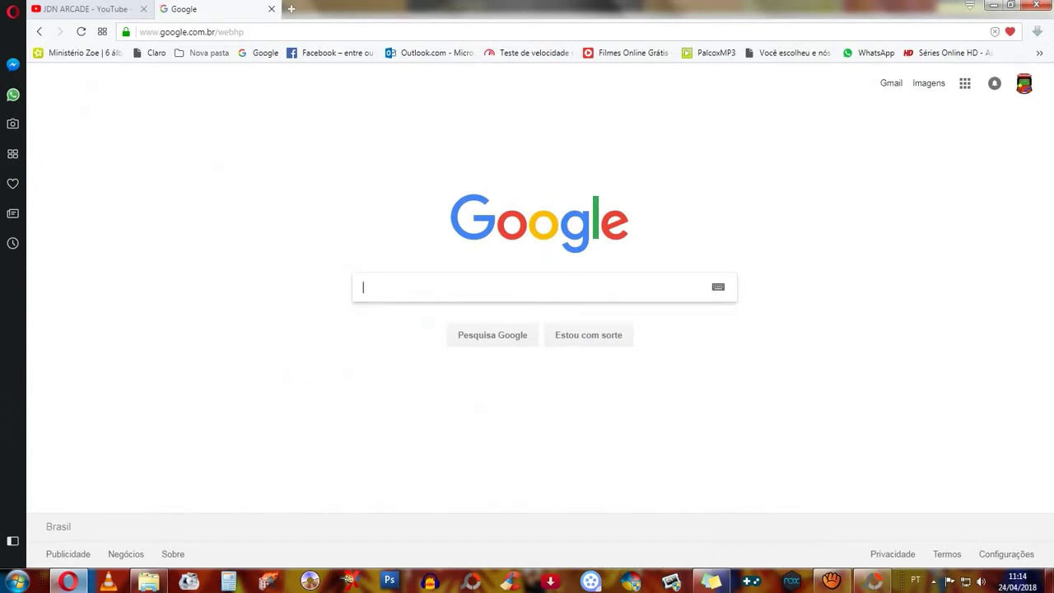
{"action": "type", "text": "morta"}
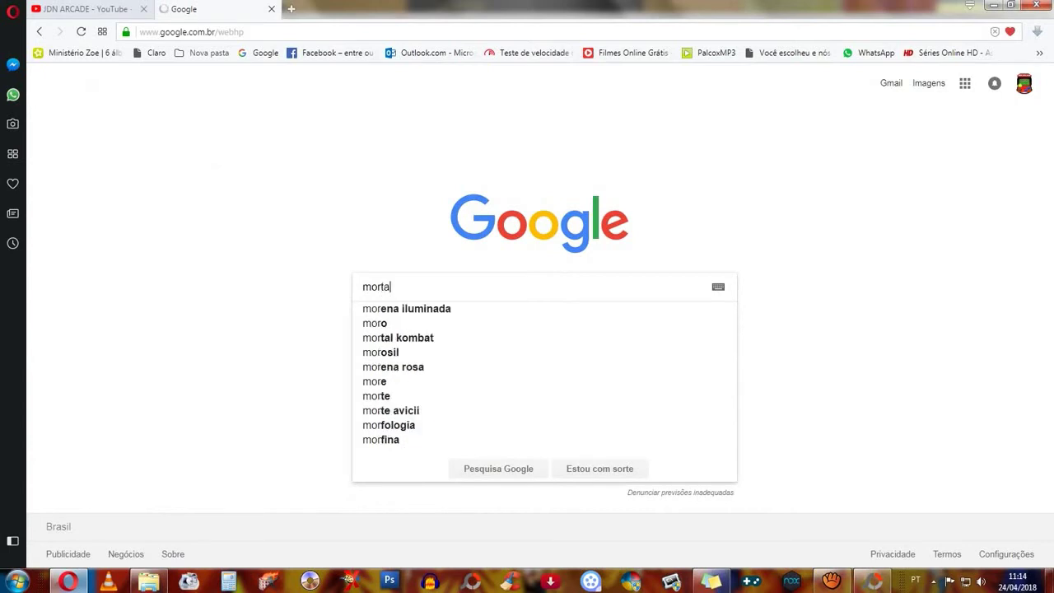
{"action": "type", "text": "l kom"}
{"action": "type", "text": "bay"}
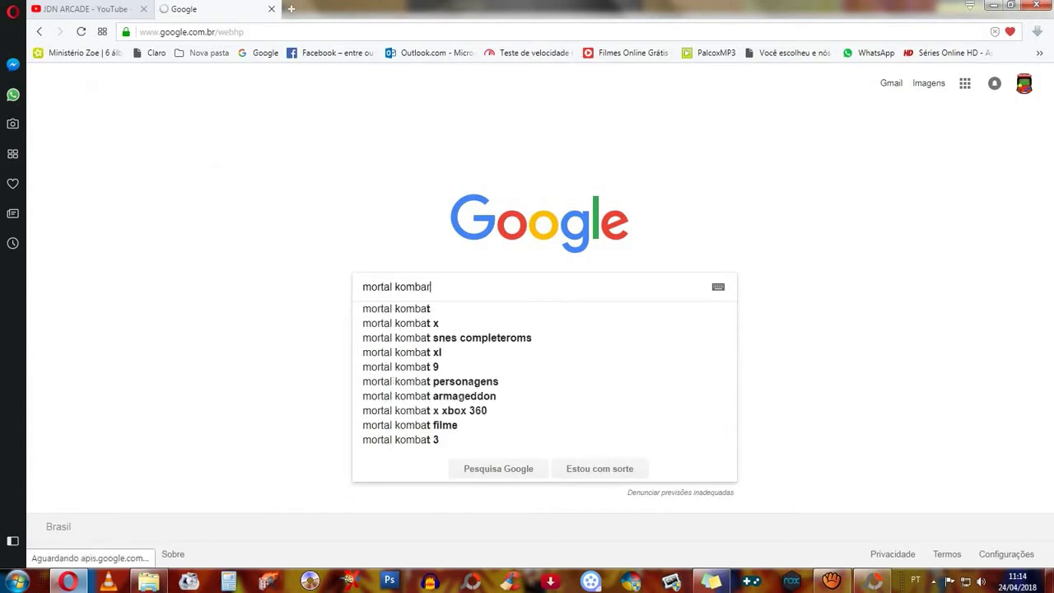
{"action": "key", "text": "BackSpace"}
{"action": "type", "text": "t"}
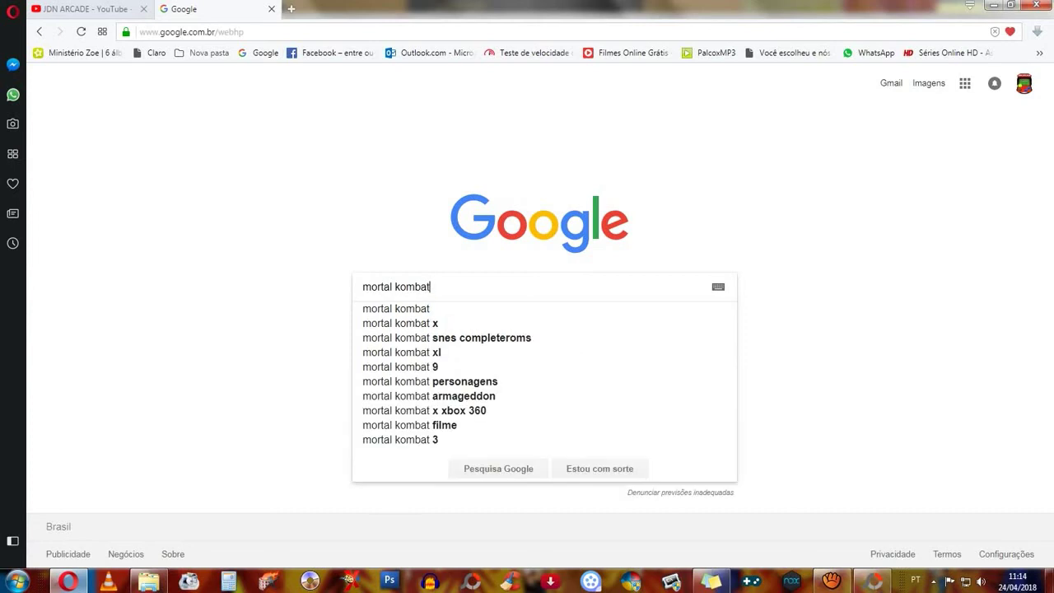
{"action": "type", "text": " wa"}
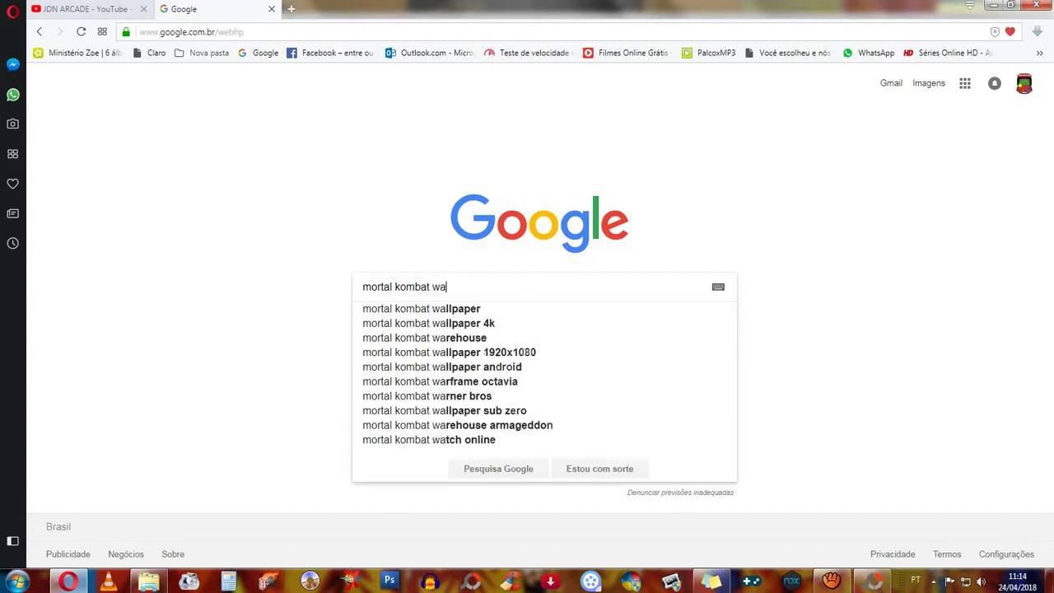
{"action": "type", "text": "llpaper"}
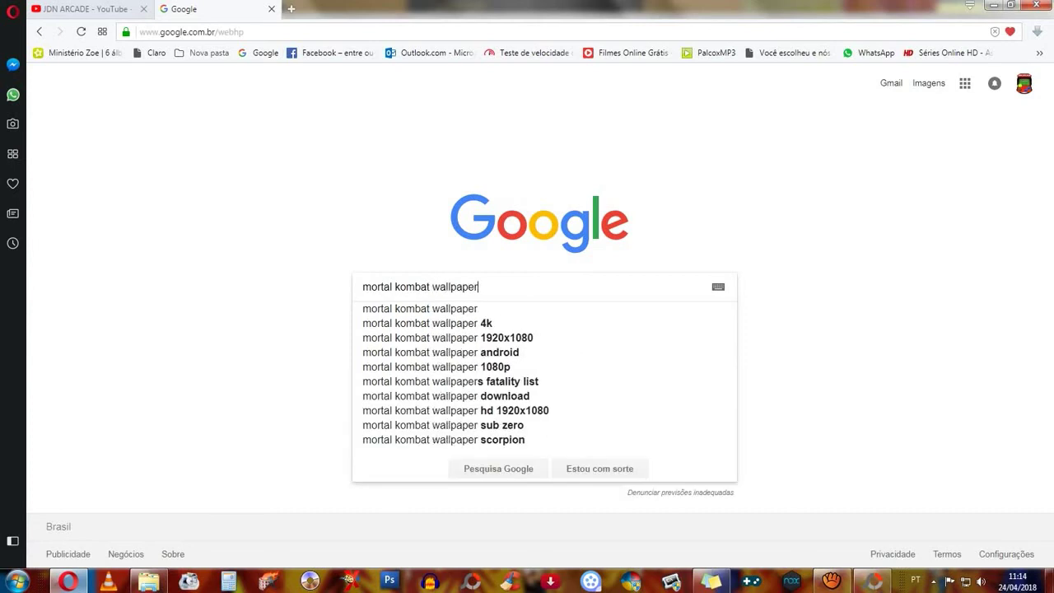
{"action": "key", "text": "Return"}
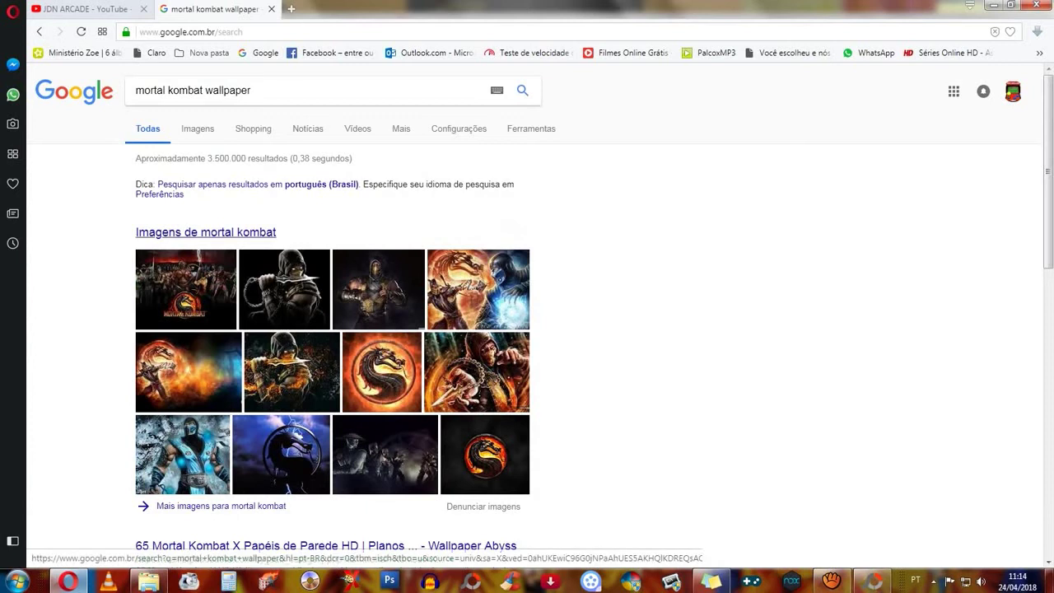
- Show the image results and open the 1920 × 1048 related version of the Sub-Zero and Scorpion wallpaper with the dragon logo
{"action": "left_click", "coordinate": [197, 129]}
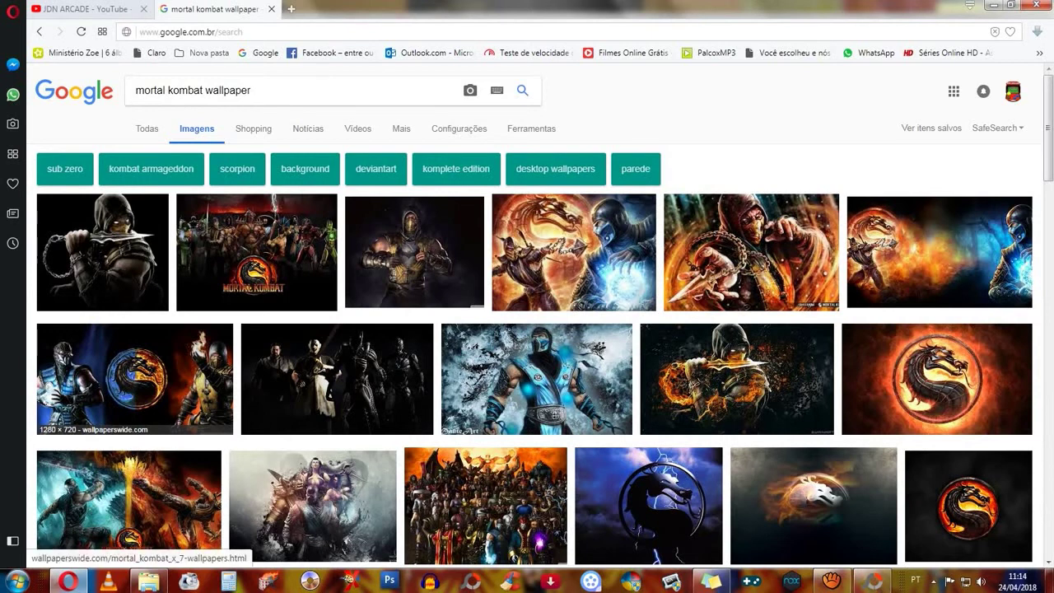
{"action": "left_click", "coordinate": [135, 379]}
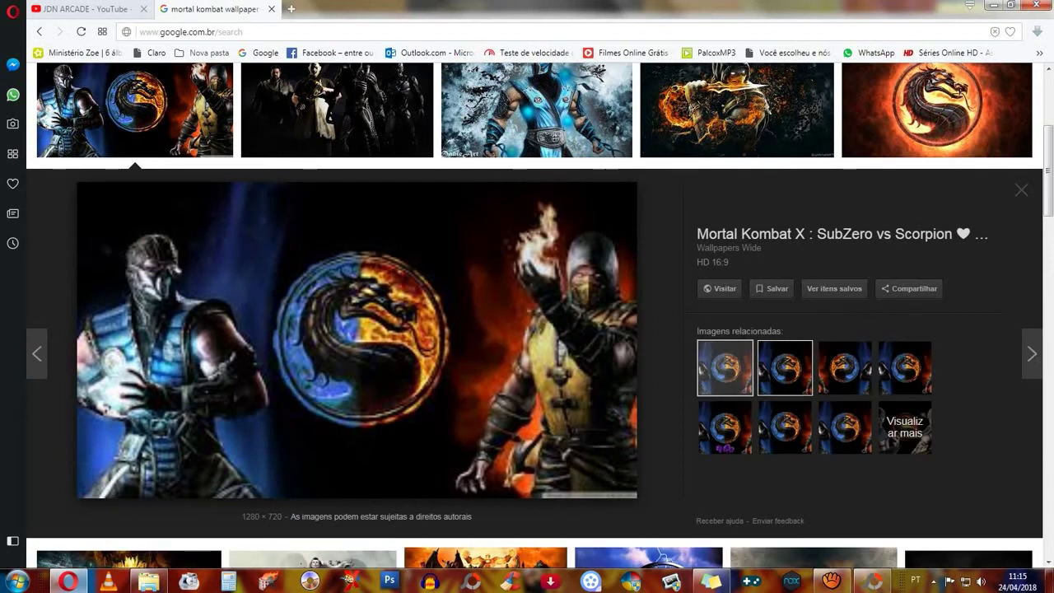
{"action": "left_click", "coordinate": [785, 367]}
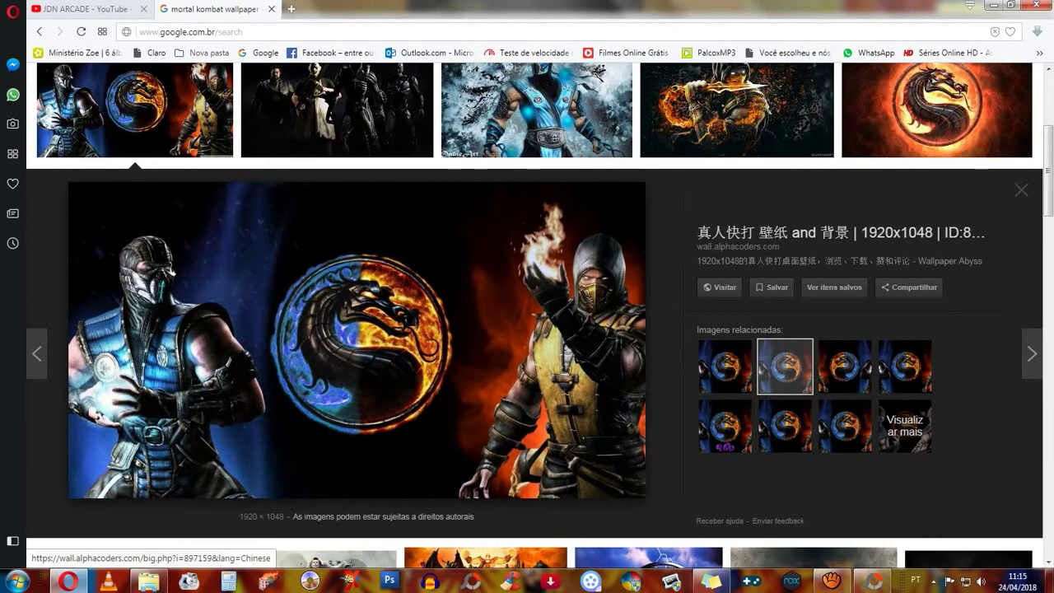
- Save the wallpaper as thumb-1920-897159.jpg in the Criar Bezel Horizontal JDN folder on the desktop
{"action": "right_click", "coordinate": [289, 533]}
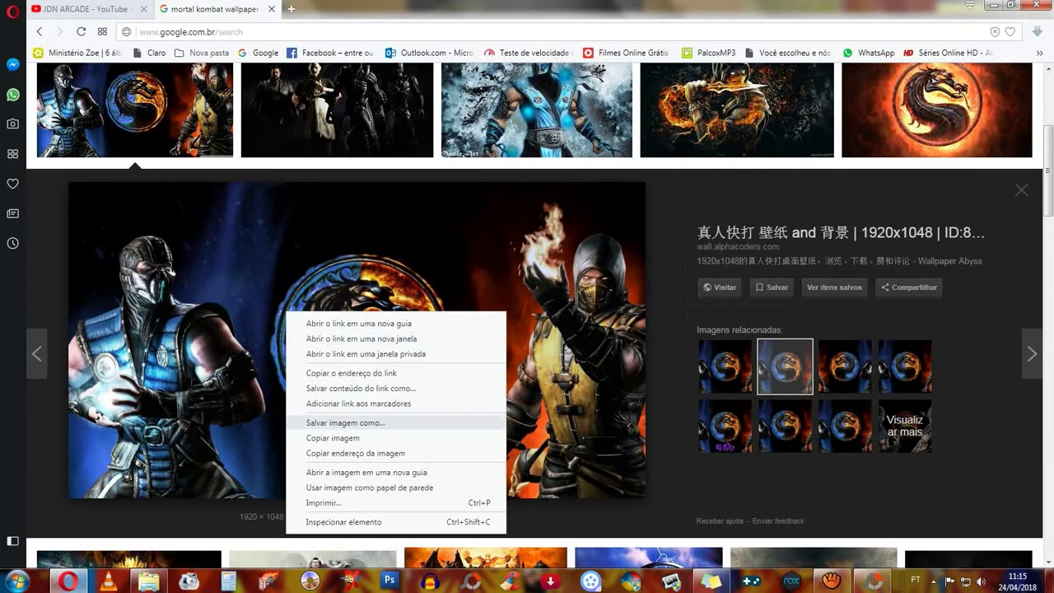
{"action": "left_click", "coordinate": [346, 422]}
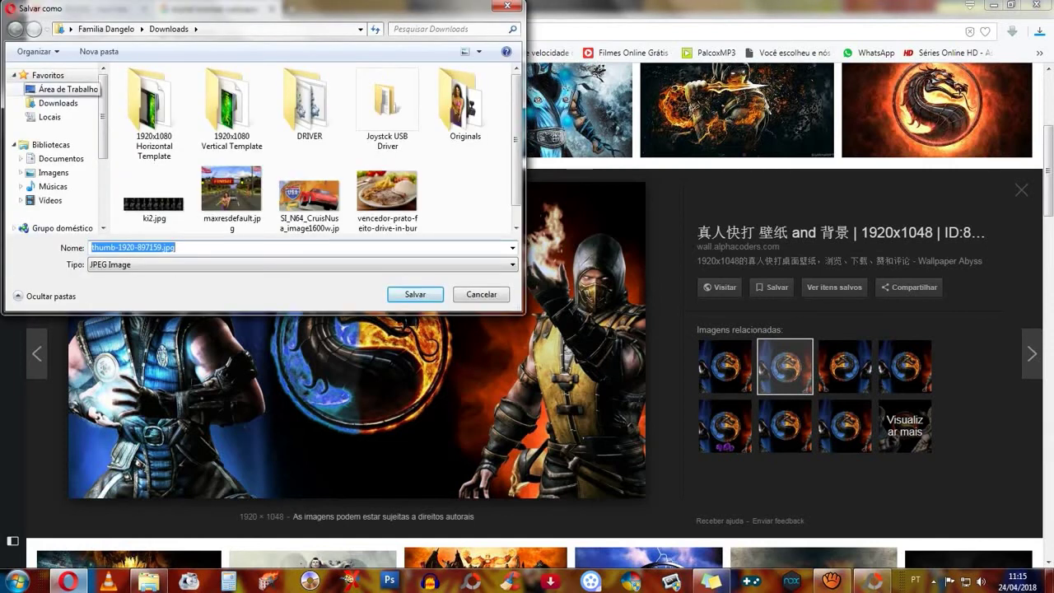
{"action": "left_click", "coordinate": [68, 89]}
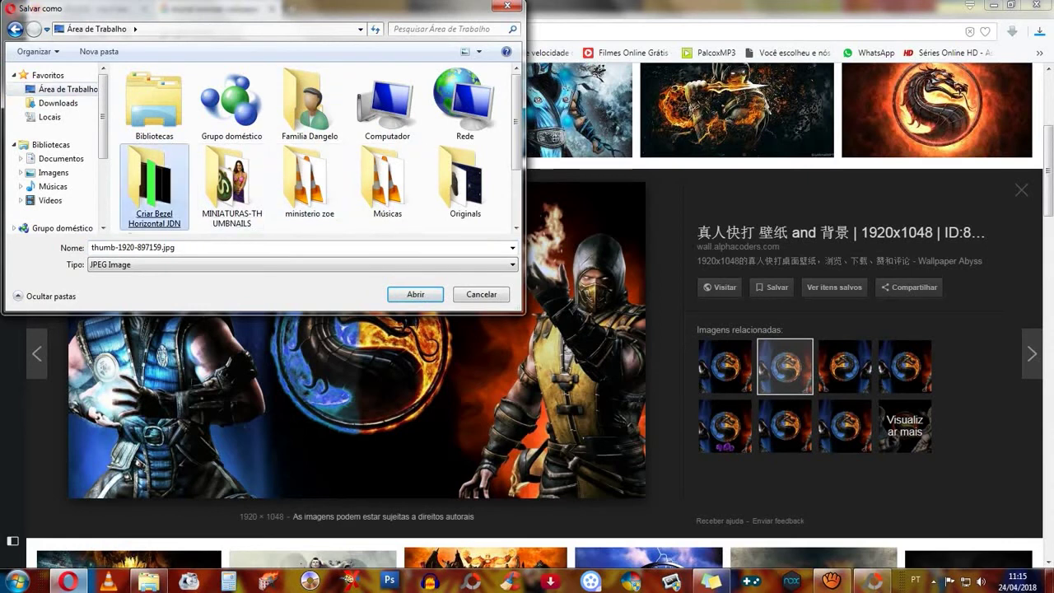
{"action": "double_click", "coordinate": [153, 181]}
{"action": "left_click", "coordinate": [415, 294]}
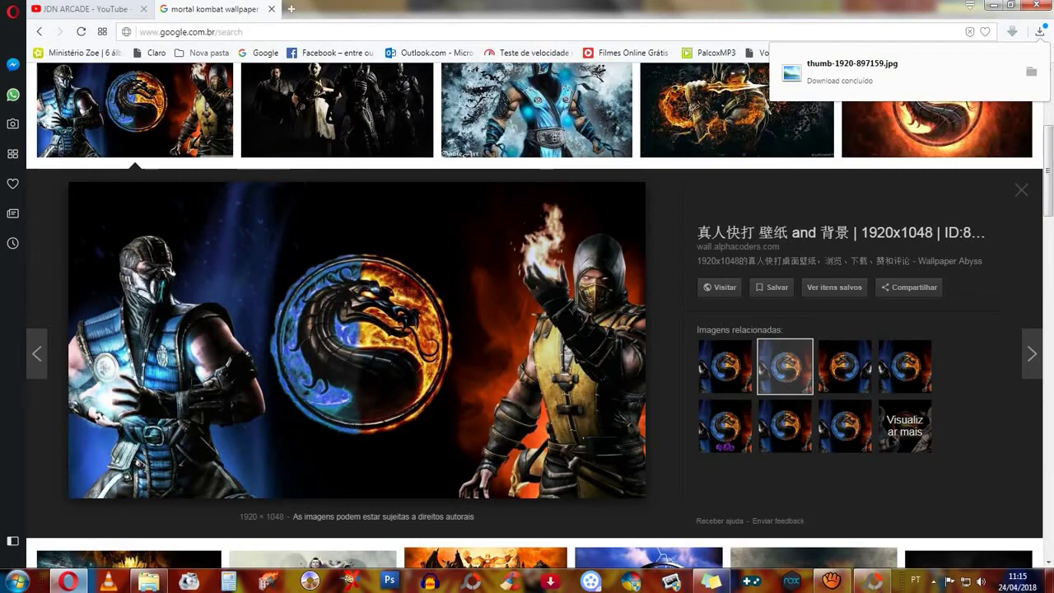
- Minimize the browser and open thumb-1920-897159.jpg from the bezel folder with PhotoScape
{"action": "left_click", "coordinate": [992, 5]}
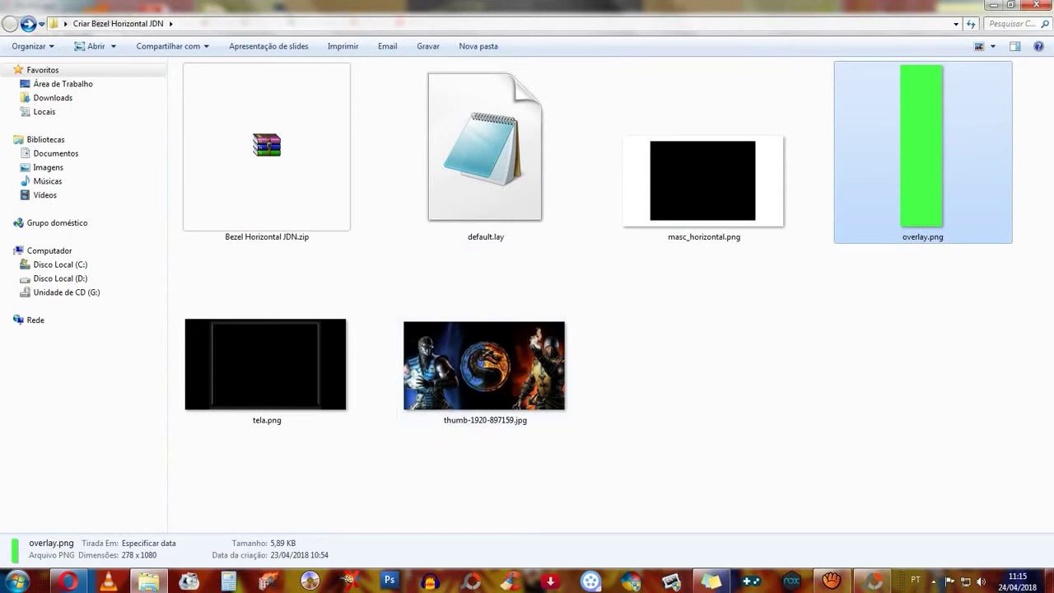
{"action": "left_click", "coordinate": [485, 365]}
{"action": "left_click", "coordinate": [451, 367]}
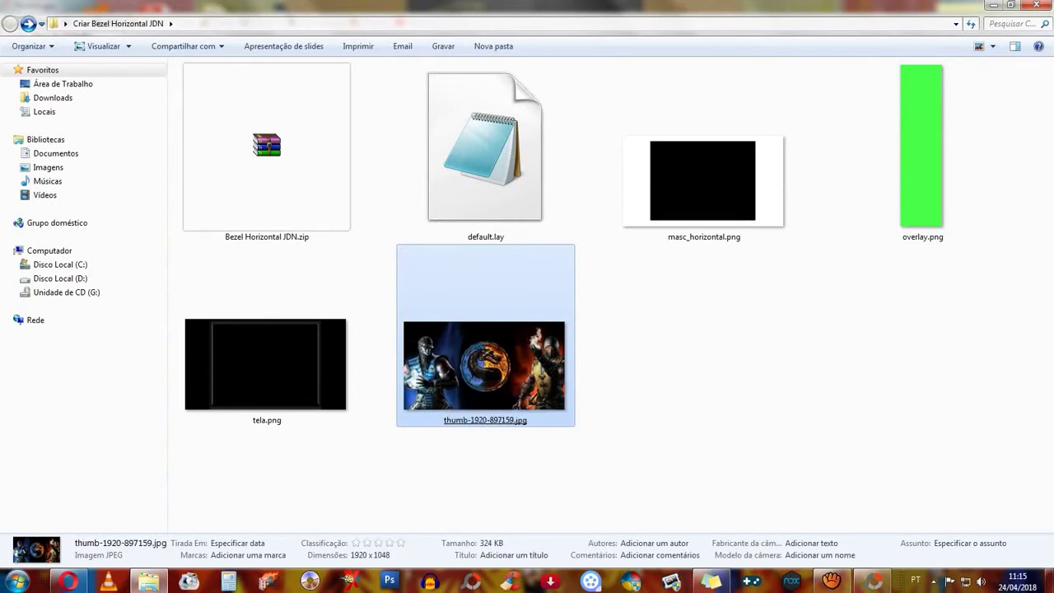
{"action": "right_click", "coordinate": [454, 368]}
{"action": "mouse_move", "coordinate": [527, 252]}
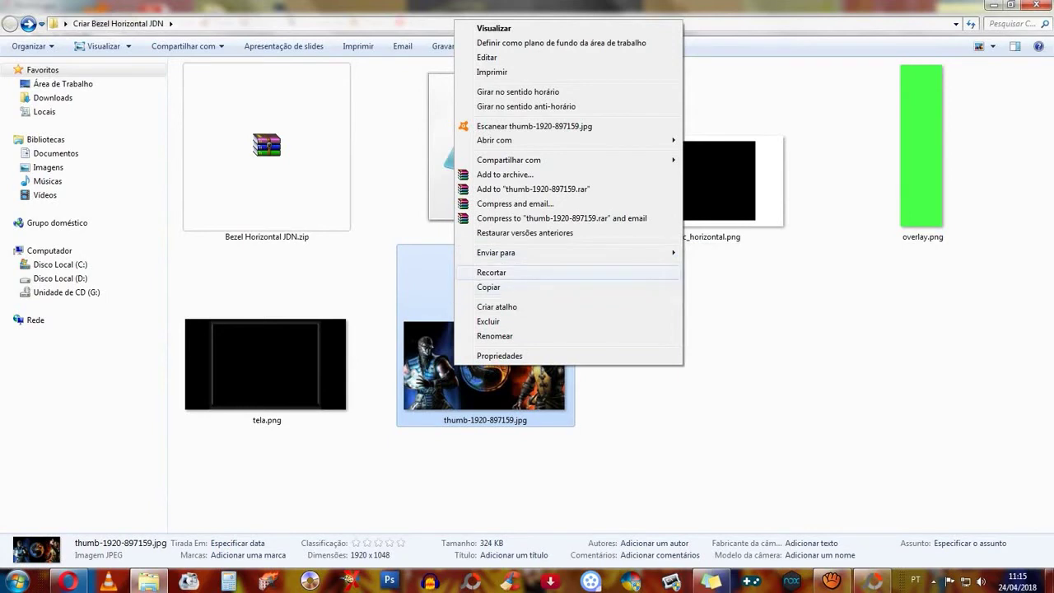
{"action": "mouse_move", "coordinate": [527, 140]}
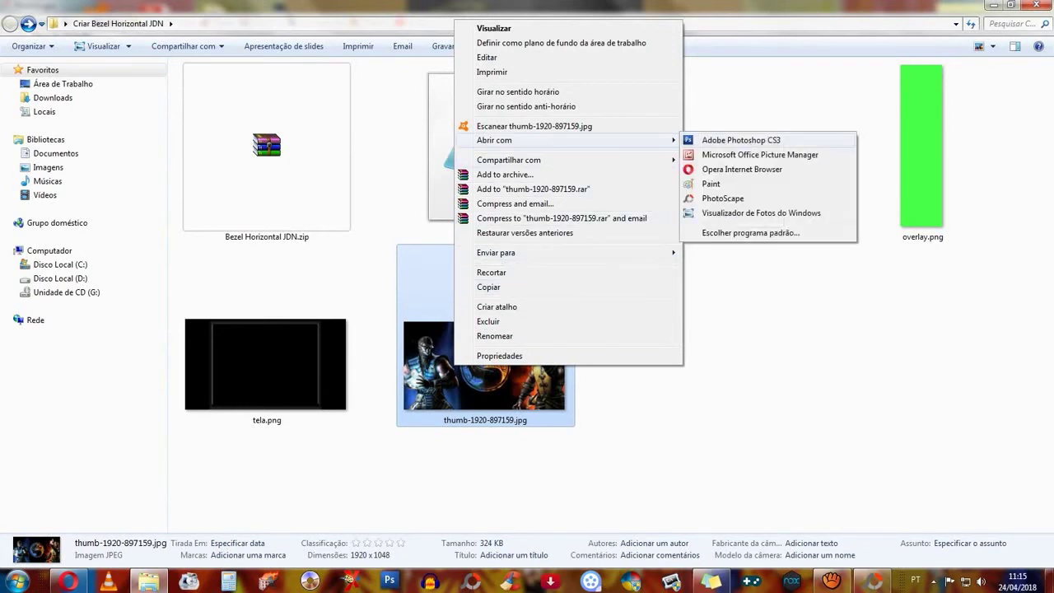
{"action": "left_click", "coordinate": [722, 198]}
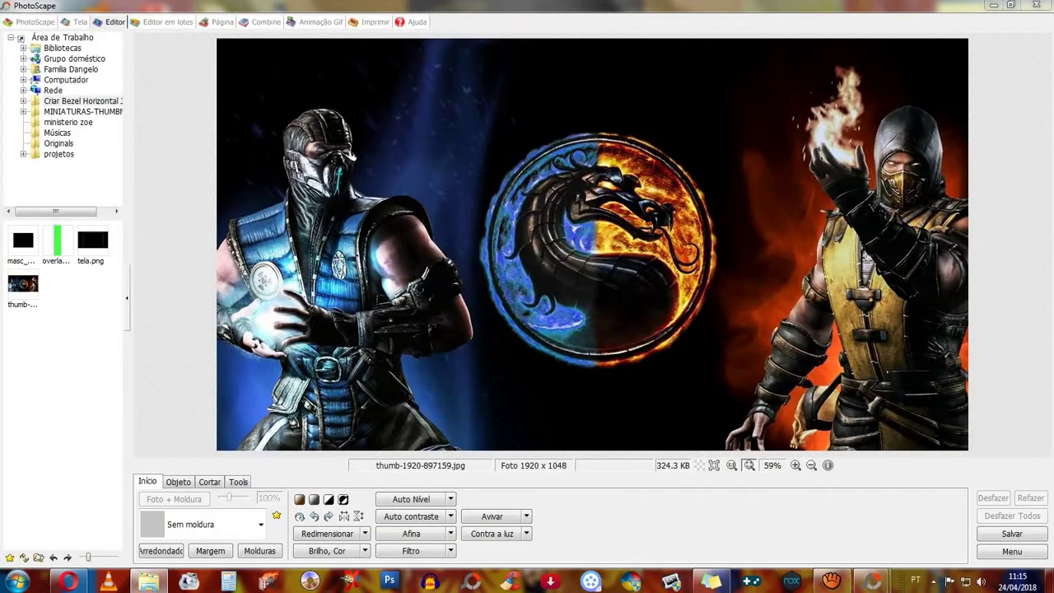
- Switch to the bezel folder and check the pixel dimensions of overlay.png again
{"action": "left_click", "coordinate": [515, 323]}
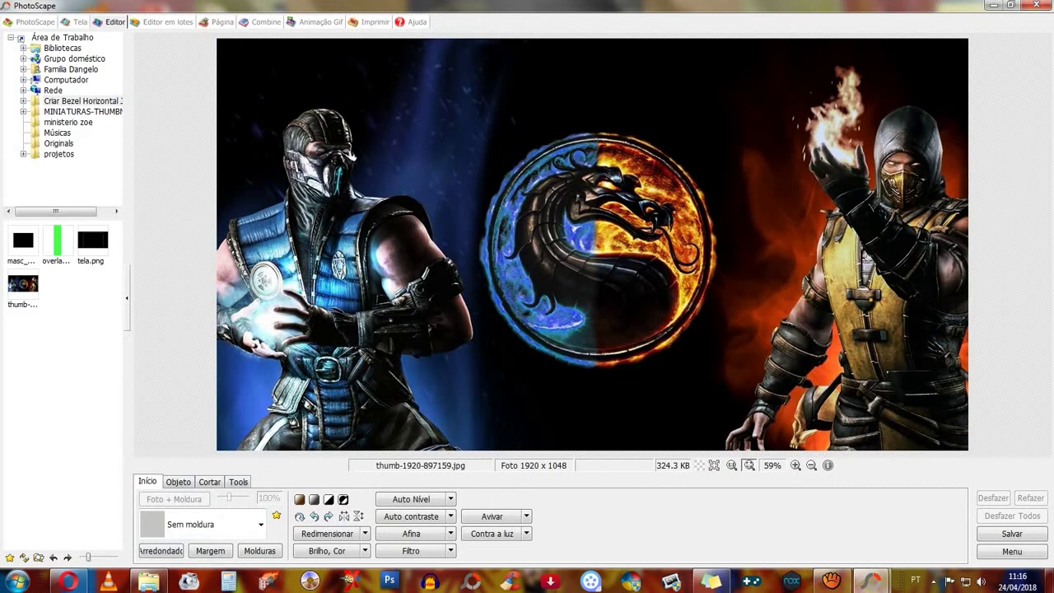
{"action": "left_click", "coordinate": [149, 581]}
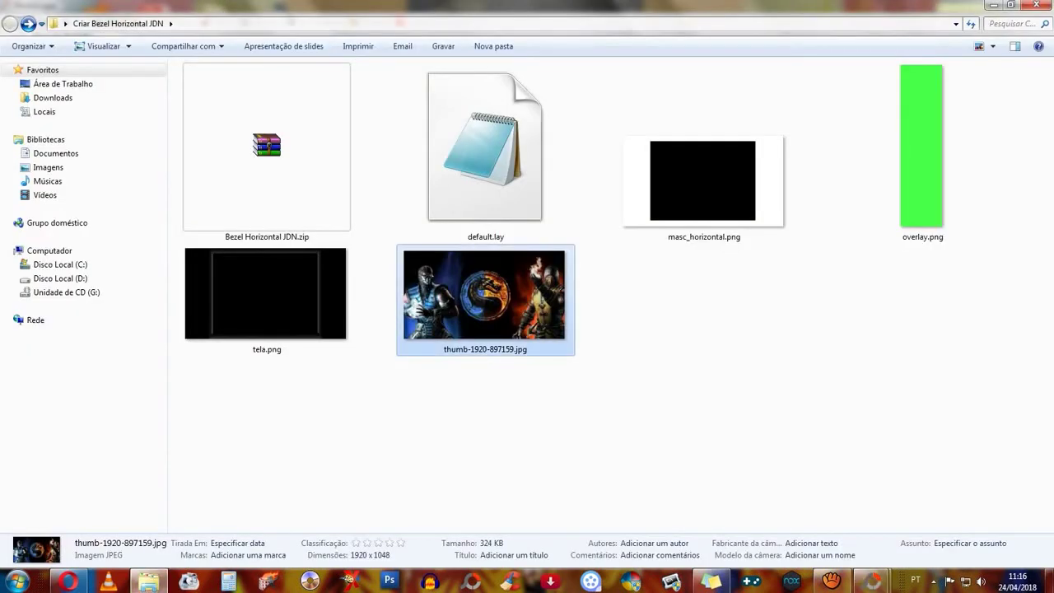
{"action": "left_click", "coordinate": [916, 205]}
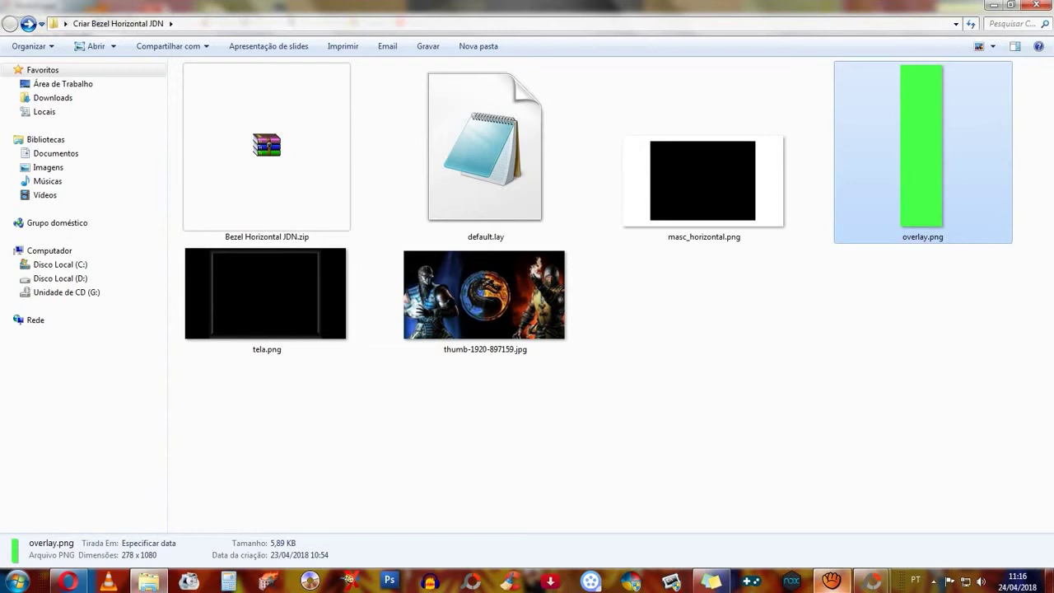
- Return to the wallpaper in PhotoScape and crop it to a full-height strip around Sub-Zero, about 317 pixels wide
{"action": "mouse_move", "coordinate": [872, 581]}
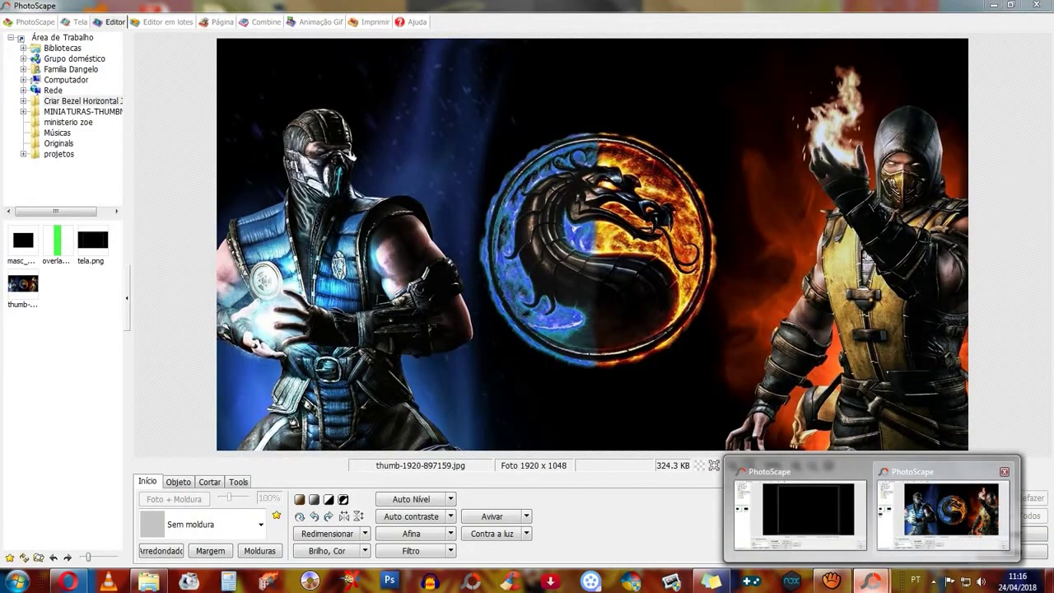
{"action": "left_click", "coordinate": [944, 502]}
{"action": "left_click", "coordinate": [210, 482]}
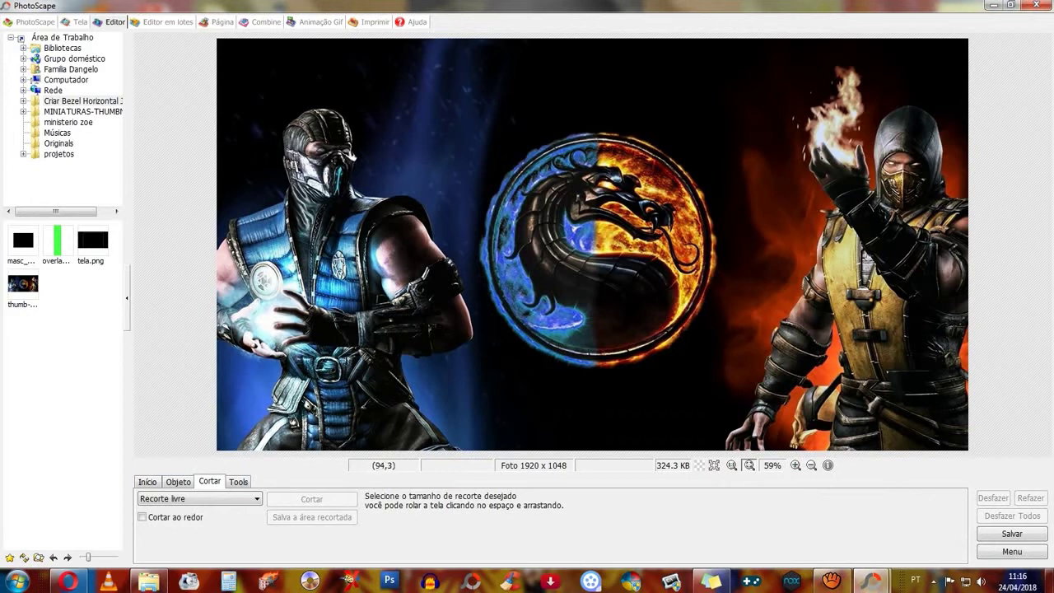
{"action": "left_click_drag", "start_coordinate": [253, 38], "coordinate": [377, 449]}
{"action": "left_click", "coordinate": [311, 499]}
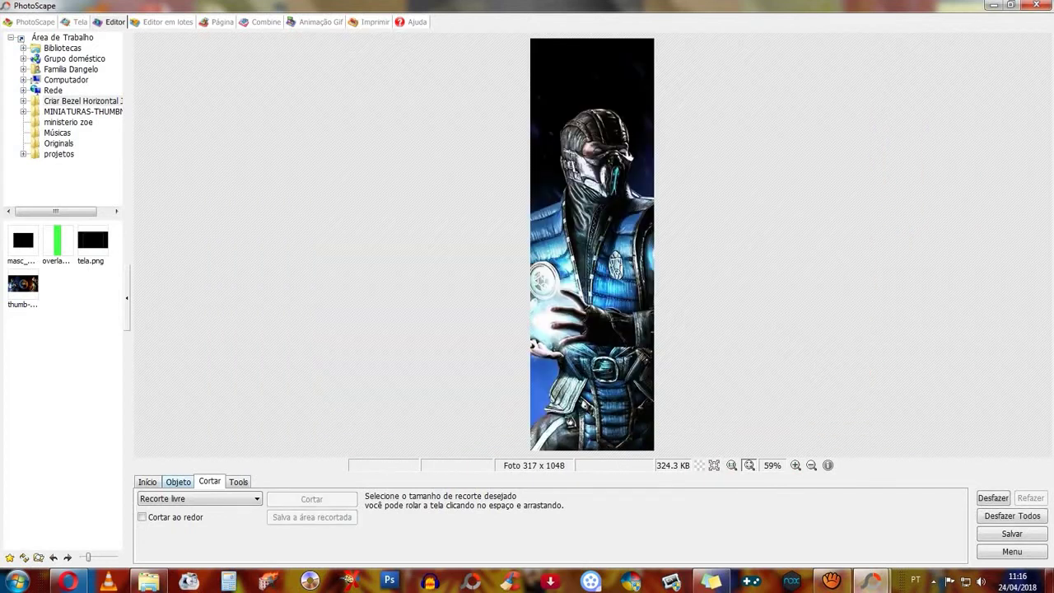
- Resize the cropped Sub-Zero strip to 278 × 1080 pixels with aspect ratio preservation off, checking overlay.png in the folder for the size
{"action": "left_click", "coordinate": [147, 481]}
{"action": "left_click", "coordinate": [178, 482]}
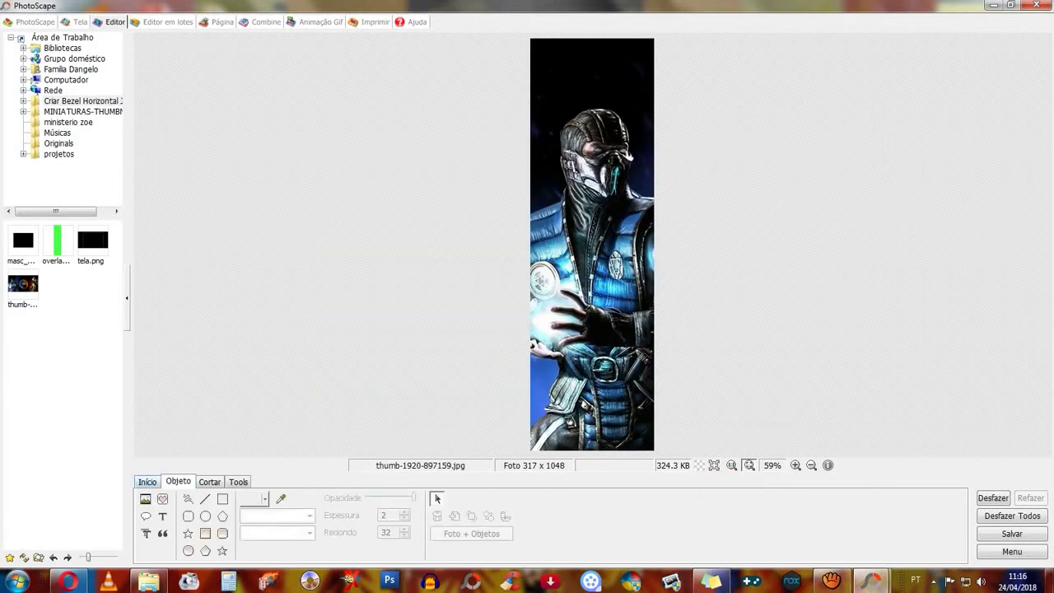
{"action": "left_click", "coordinate": [148, 482]}
{"action": "left_click", "coordinate": [327, 533]}
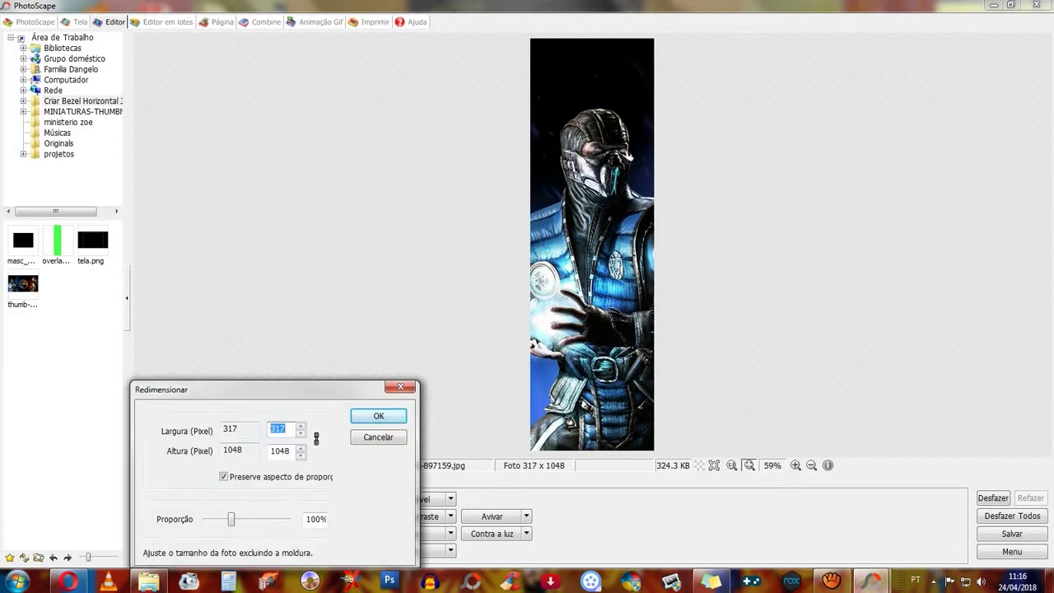
{"action": "type", "text": "278"}
{"action": "key", "text": "alt+Tab"}
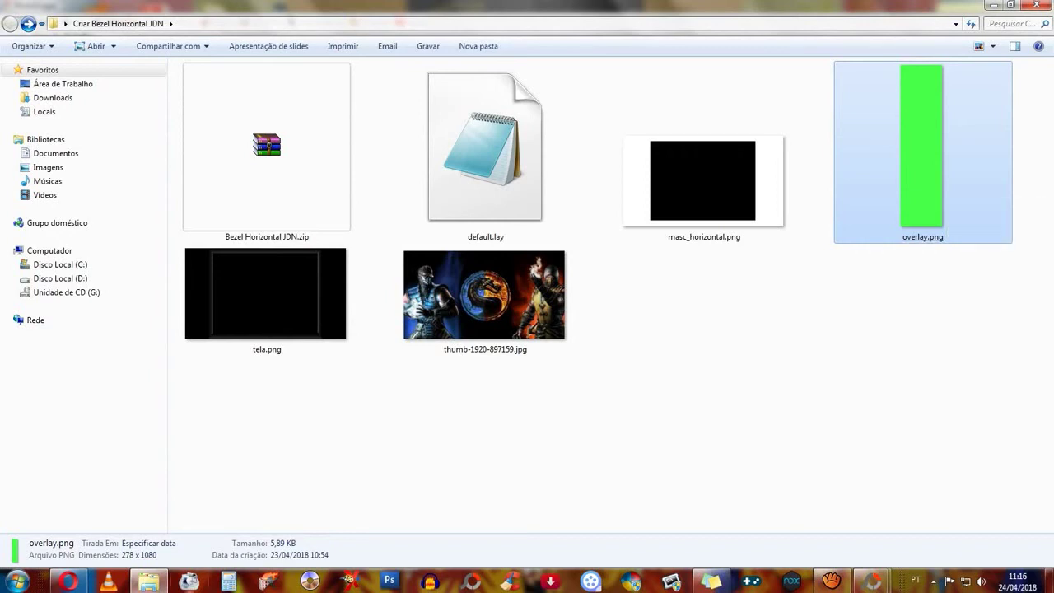
{"action": "mouse_move", "coordinate": [871, 580]}
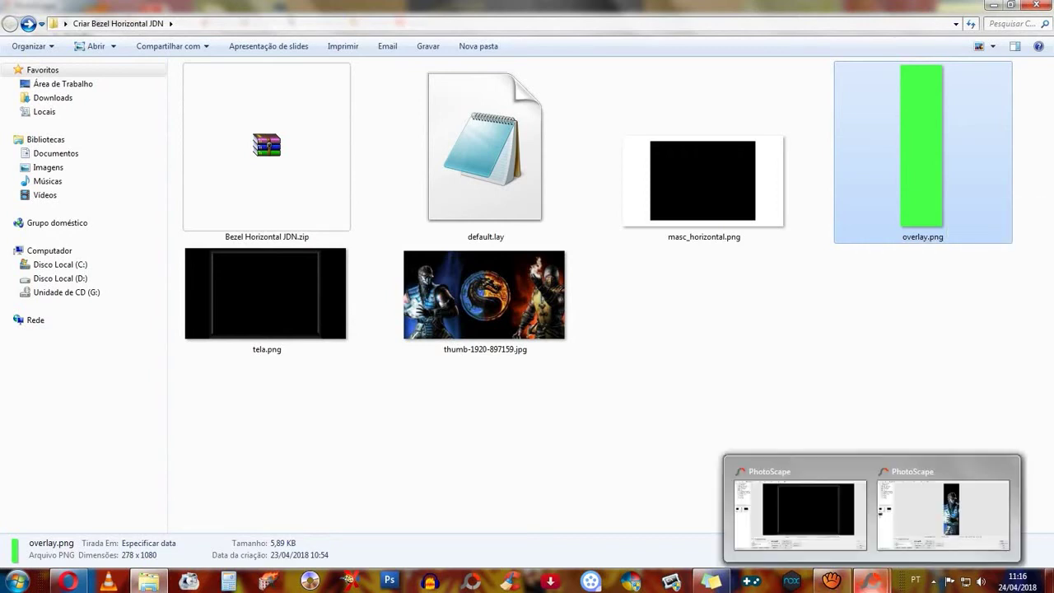
{"action": "left_click", "coordinate": [934, 498]}
{"action": "left_click", "coordinate": [223, 476]}
{"action": "double_click", "coordinate": [279, 450]}
{"action": "type", "text": "1"}
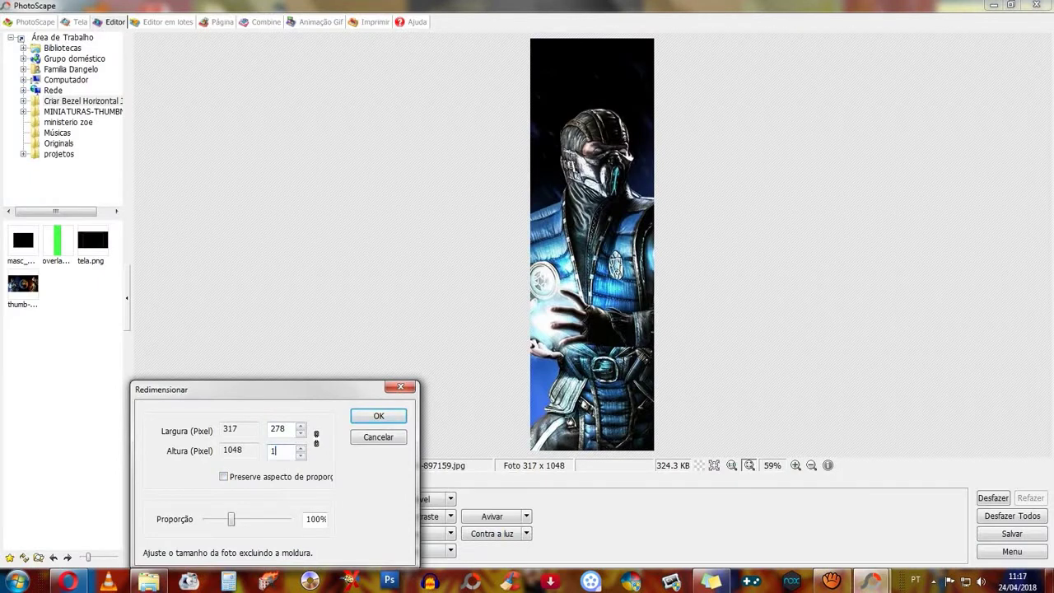
{"action": "type", "text": "080"}
{"action": "key", "text": "Return"}
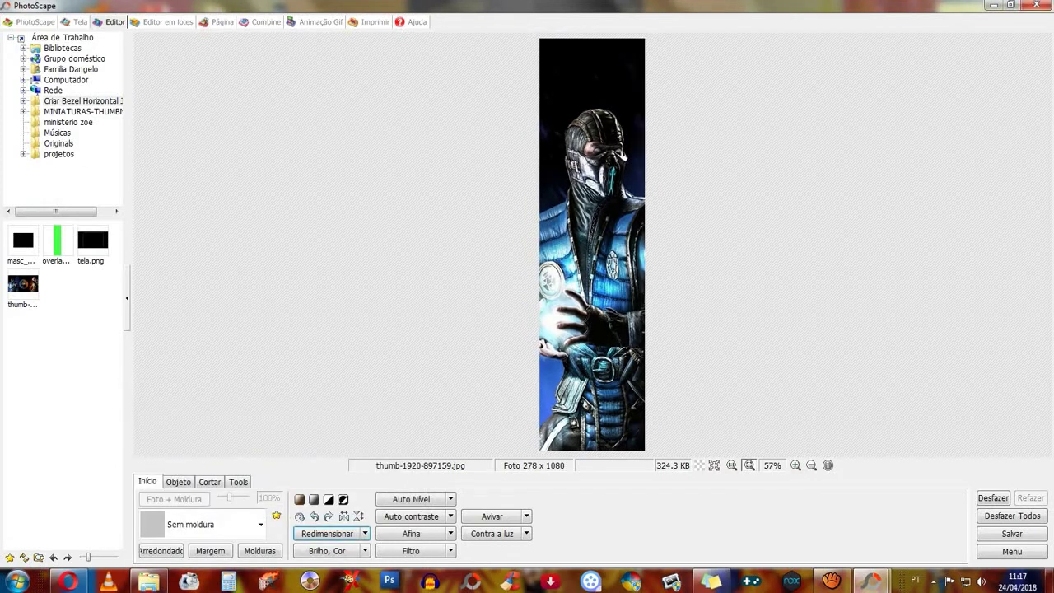
- Save the resized Sub-Zero strip as a new JPEG named subzero in the Criar Bezel Horizontal JDN folder
{"action": "left_click", "coordinate": [1011, 534]}
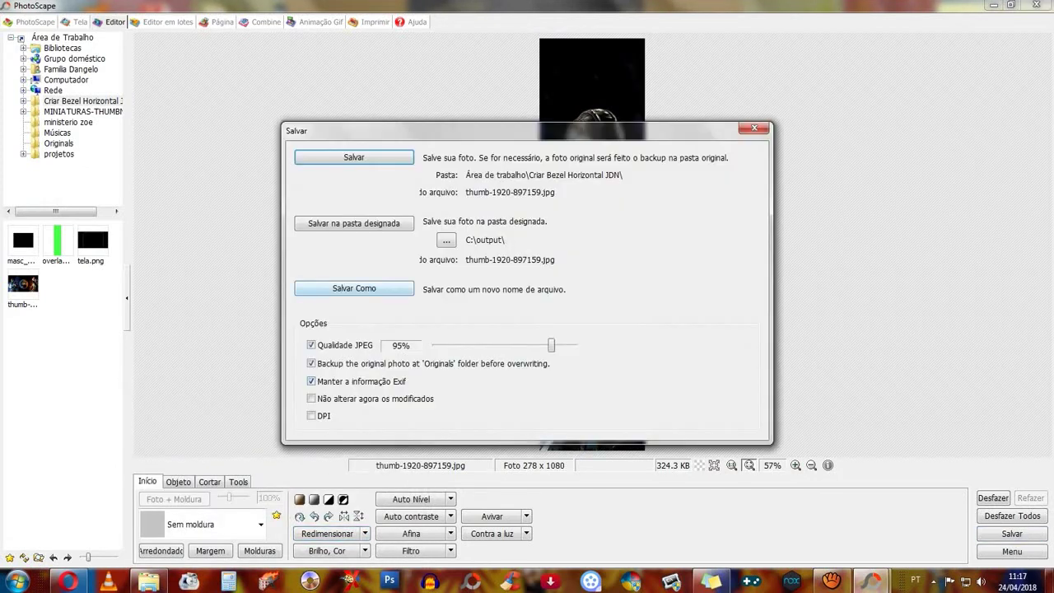
{"action": "left_click", "coordinate": [353, 288]}
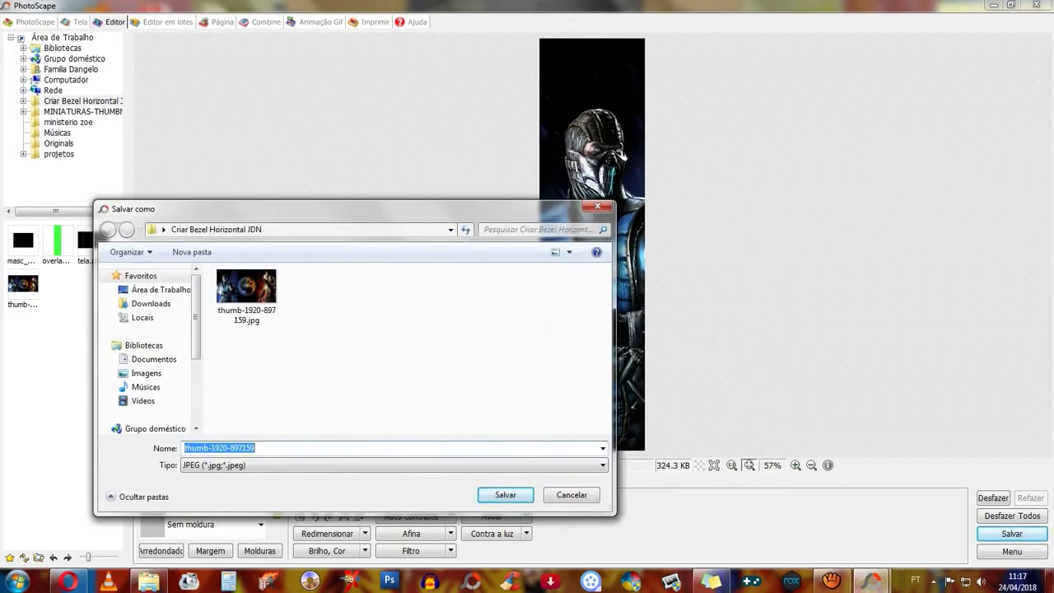
{"action": "type", "text": "subzero"}
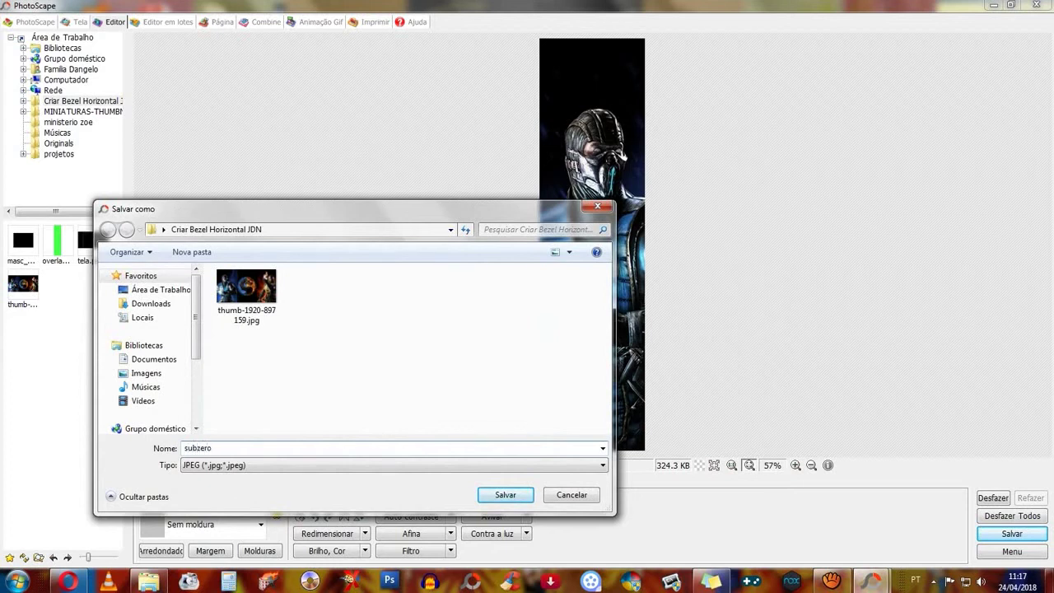
{"action": "key", "text": "Return"}
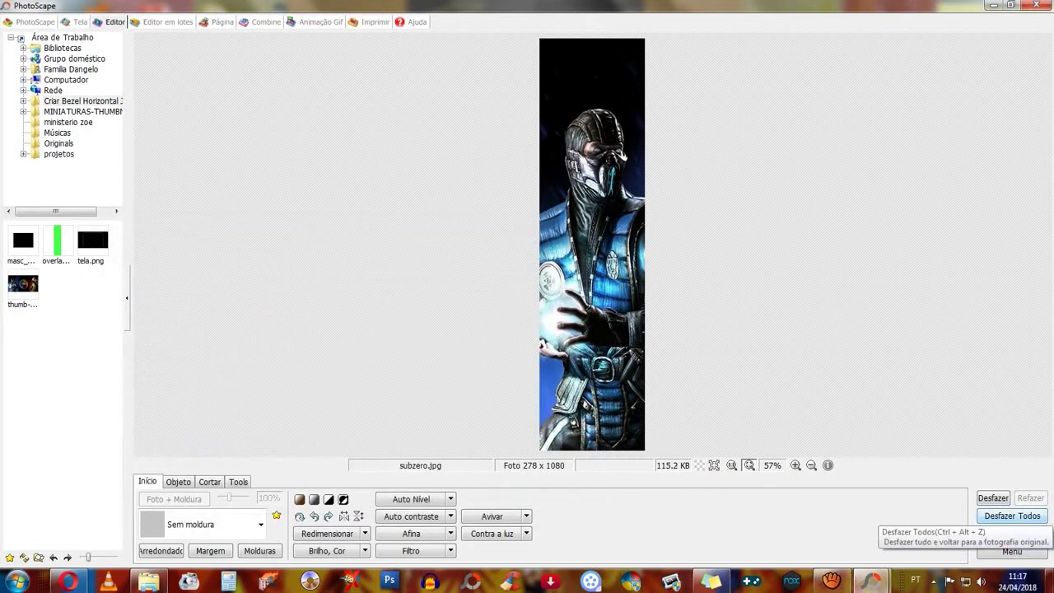
- Undo all edits to restore the full wallpaper and crop it to a full-height strip around Scorpion, about 301 pixels wide
{"action": "left_click", "coordinate": [1012, 516]}
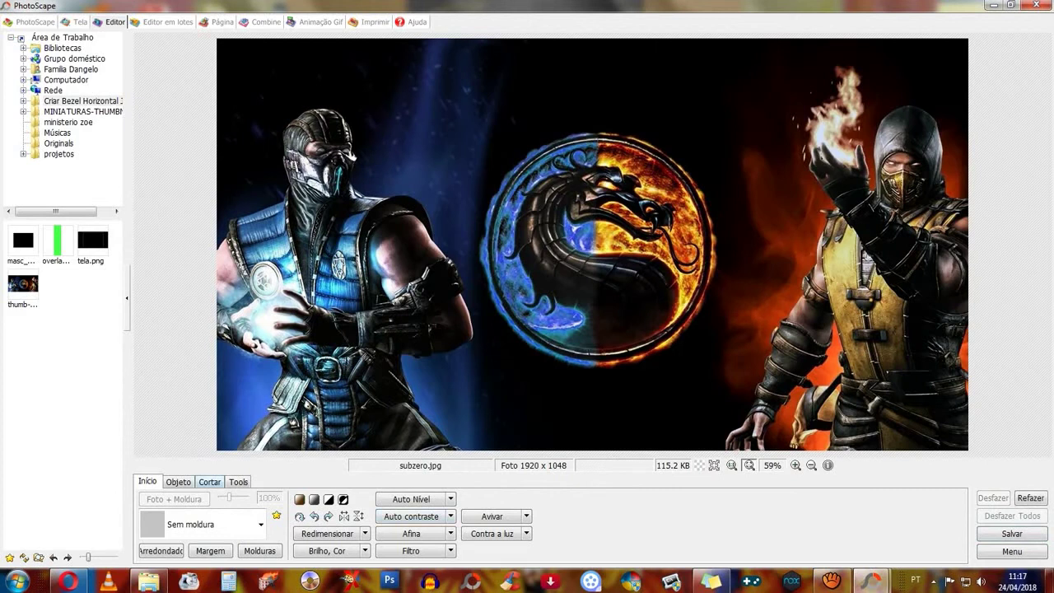
{"action": "left_click", "coordinate": [209, 481]}
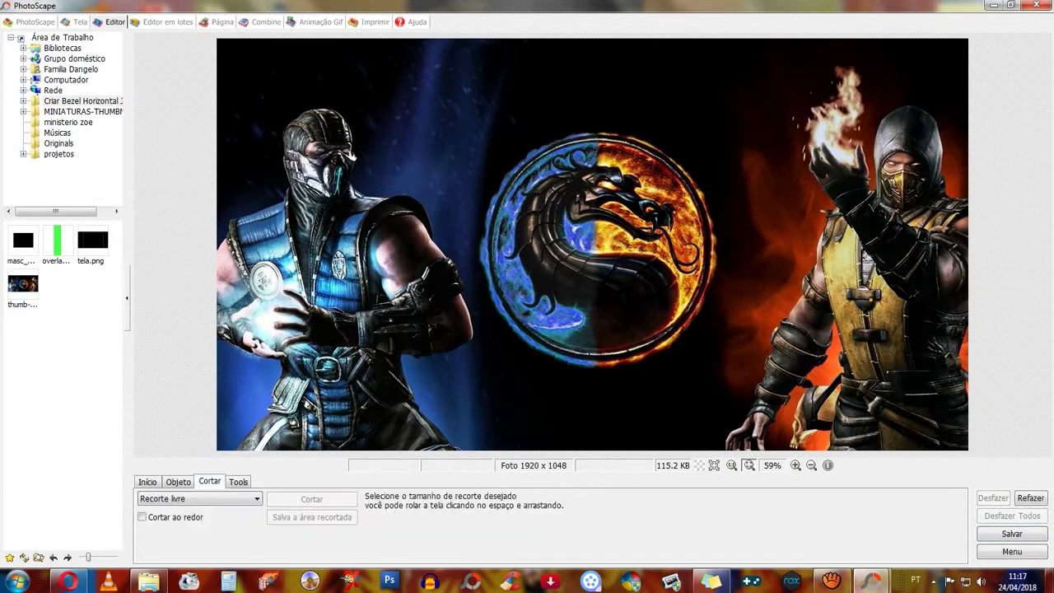
{"action": "left_click_drag", "start_coordinate": [833, 38], "coordinate": [946, 444]}
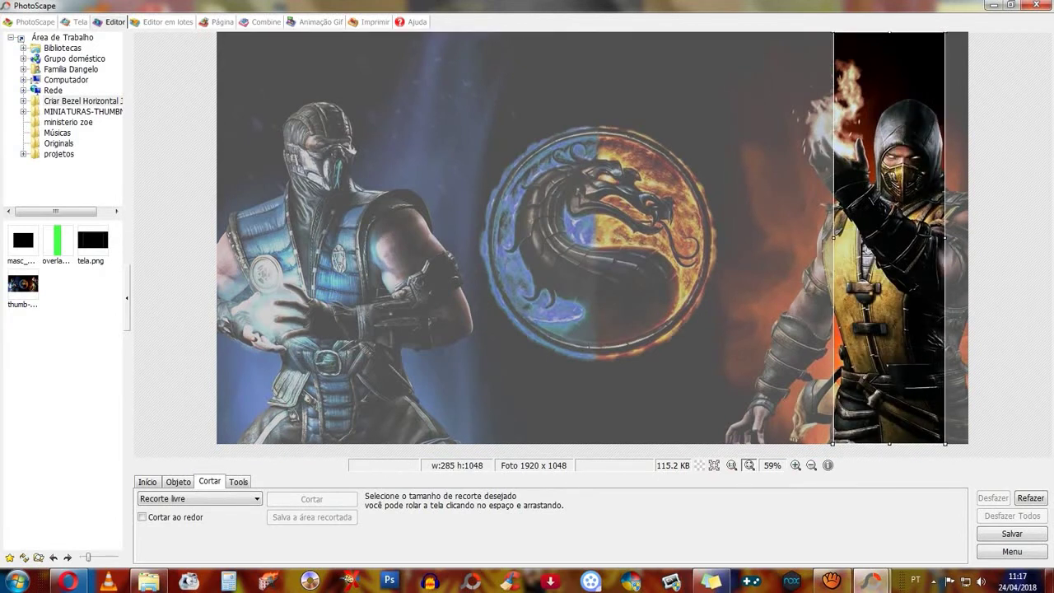
{"action": "left_click_drag", "start_coordinate": [945, 444], "coordinate": [952, 443]}
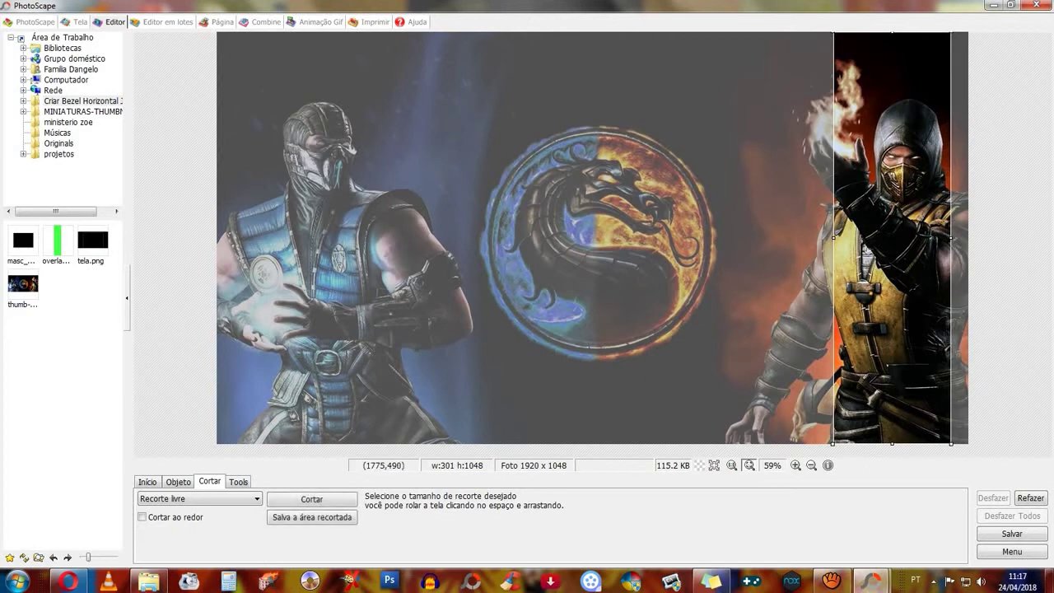
{"action": "double_click", "coordinate": [912, 225]}
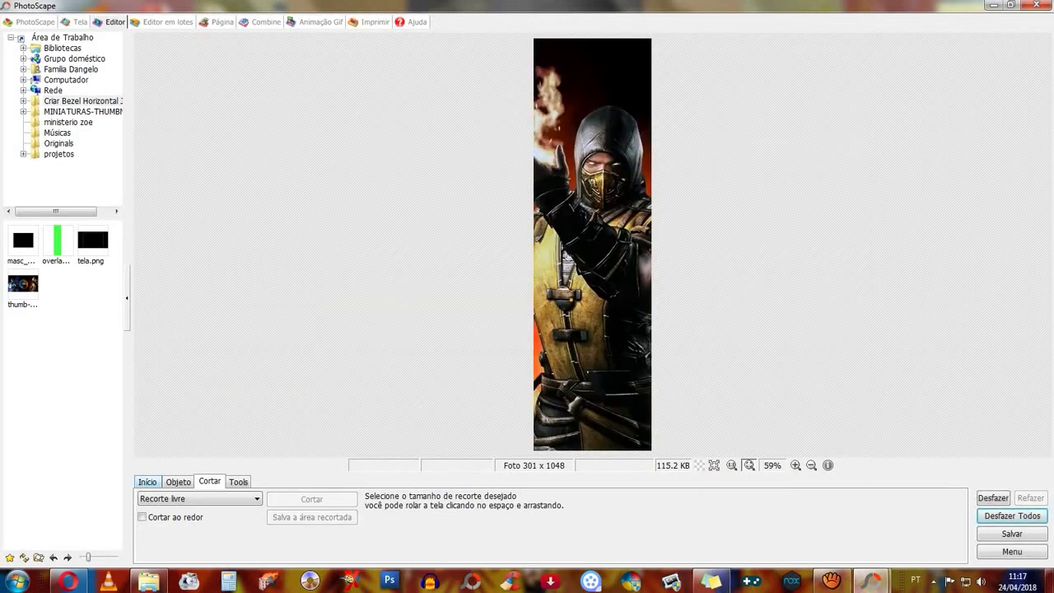
- Resize the cropped Scorpion strip to 278 × 1080 pixels with aspect ratio preservation off
{"action": "left_click", "coordinate": [147, 482]}
{"action": "left_click", "coordinate": [327, 534]}
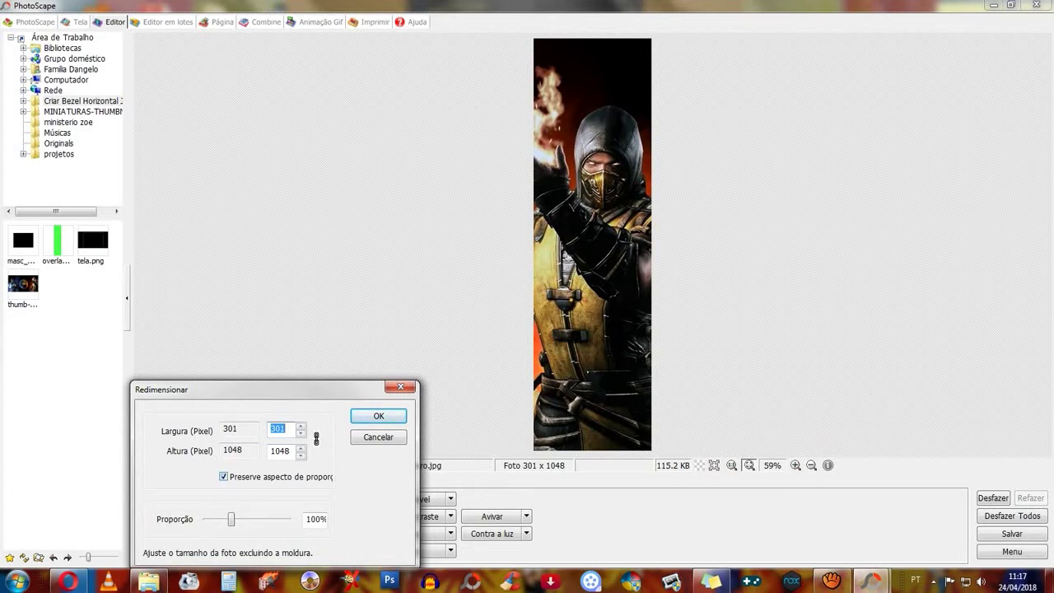
{"action": "left_click", "coordinate": [223, 476]}
{"action": "double_click", "coordinate": [279, 429]}
{"action": "type", "text": "278"}
{"action": "left_click", "coordinate": [223, 476]}
{"action": "left_click", "coordinate": [224, 476]}
{"action": "left_click_drag", "start_coordinate": [291, 450], "coordinate": [280, 450]}
{"action": "type", "text": "80"}
{"action": "key", "text": "Return"}
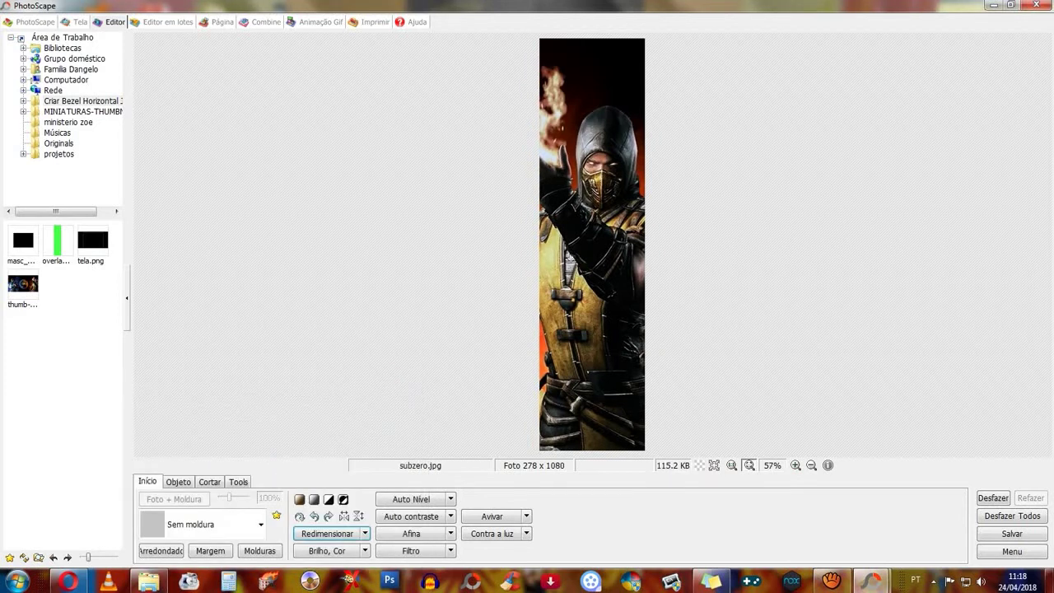
- Save the resized Scorpion strip as a new JPEG named scorpion in the bezel folder
{"action": "left_click", "coordinate": [1012, 534]}
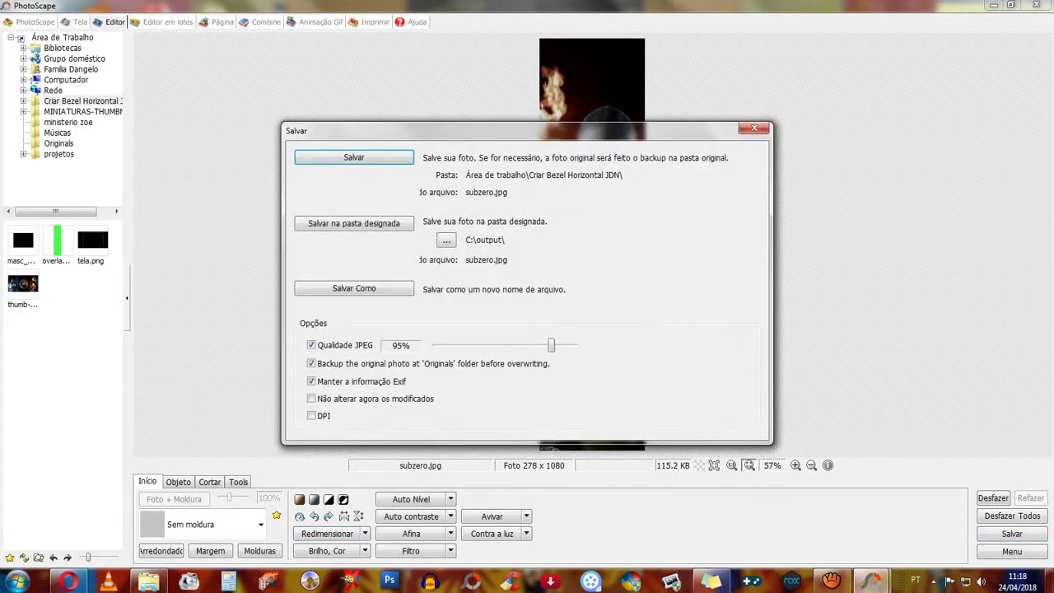
{"action": "left_click", "coordinate": [355, 288]}
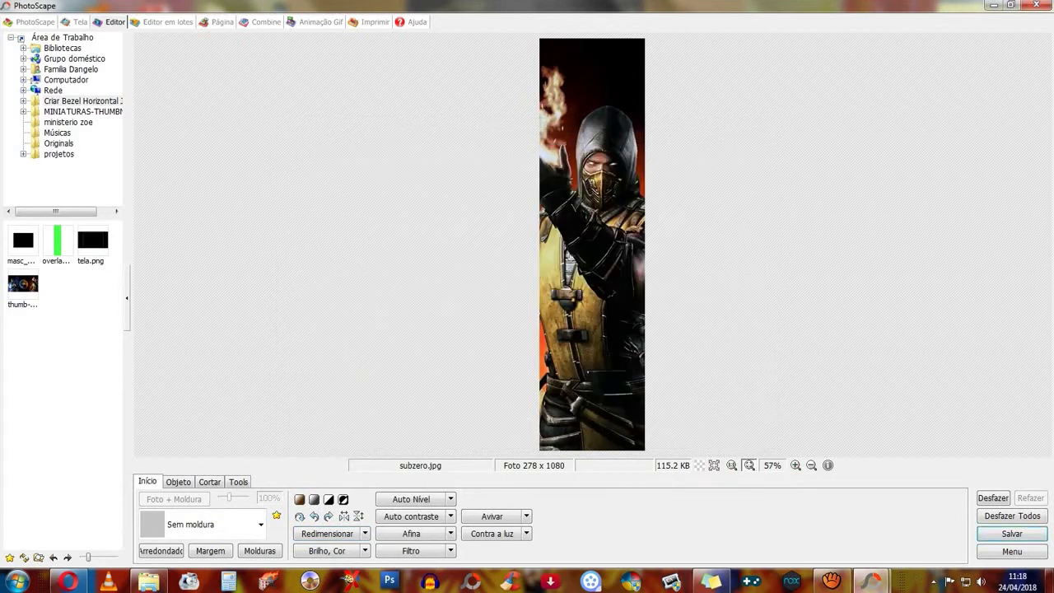
{"action": "type", "text": "scorp"}
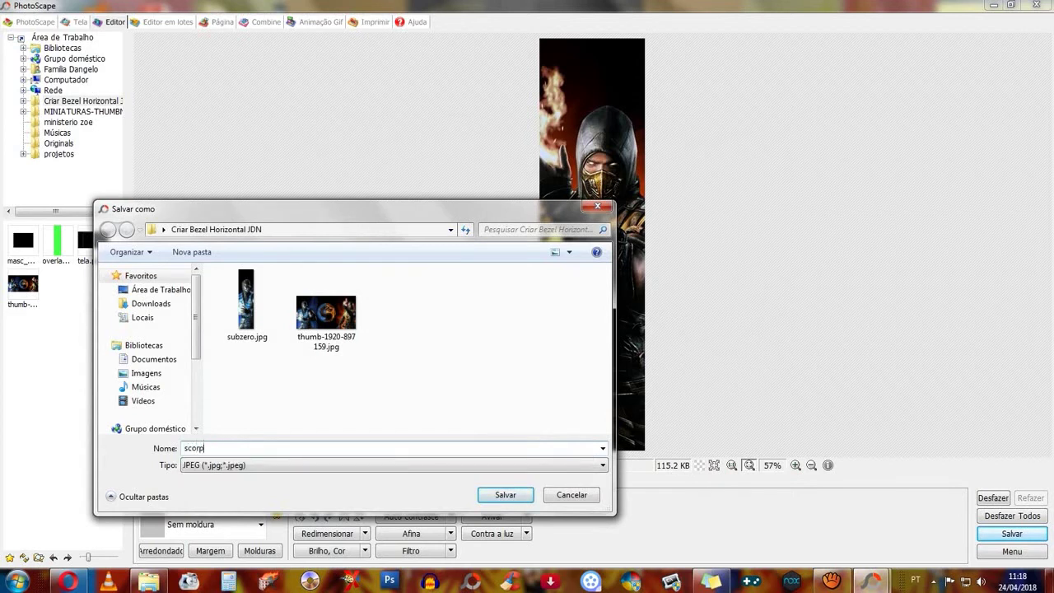
{"action": "type", "text": "ion"}
{"action": "key", "text": "Return"}
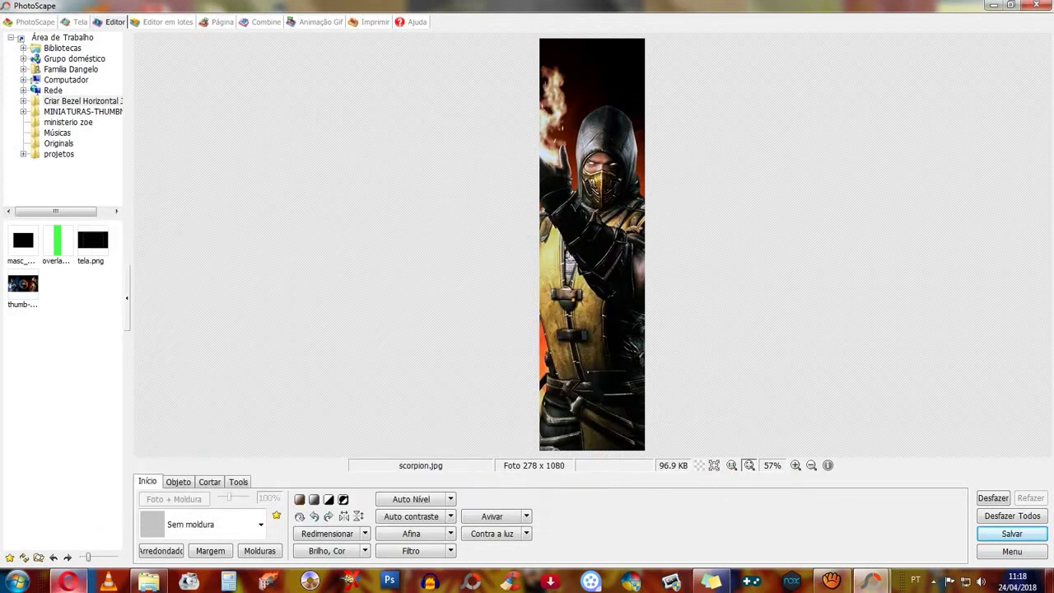
- Switch to the Opera browser and change the Google image search to "mortal kombat logo png"
{"action": "left_click", "coordinate": [68, 581]}
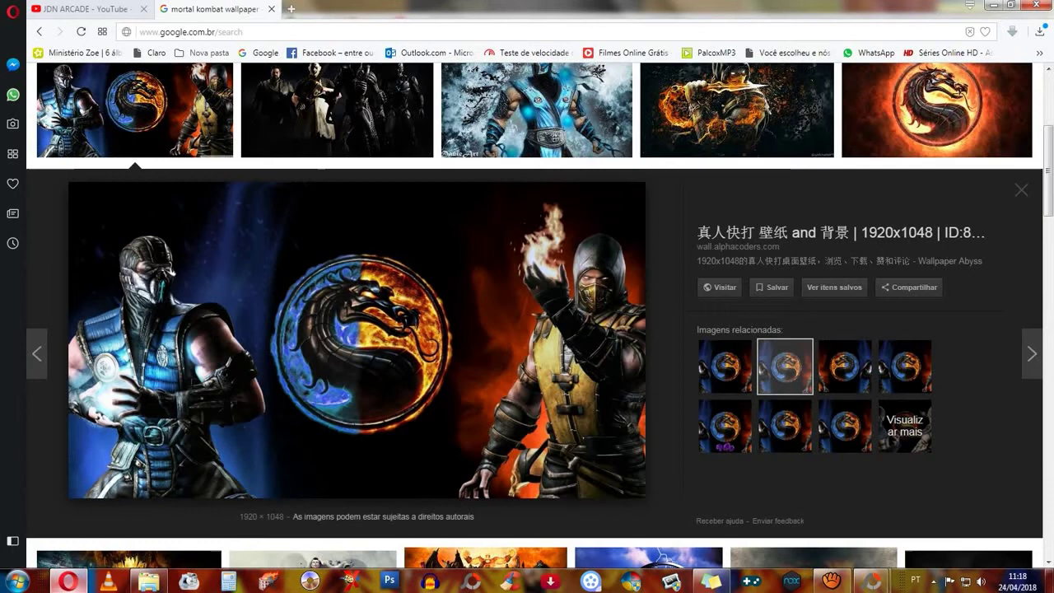
{"action": "scroll", "coordinate": [528, 316], "scroll_direction": "up", "scroll_amount": 3}
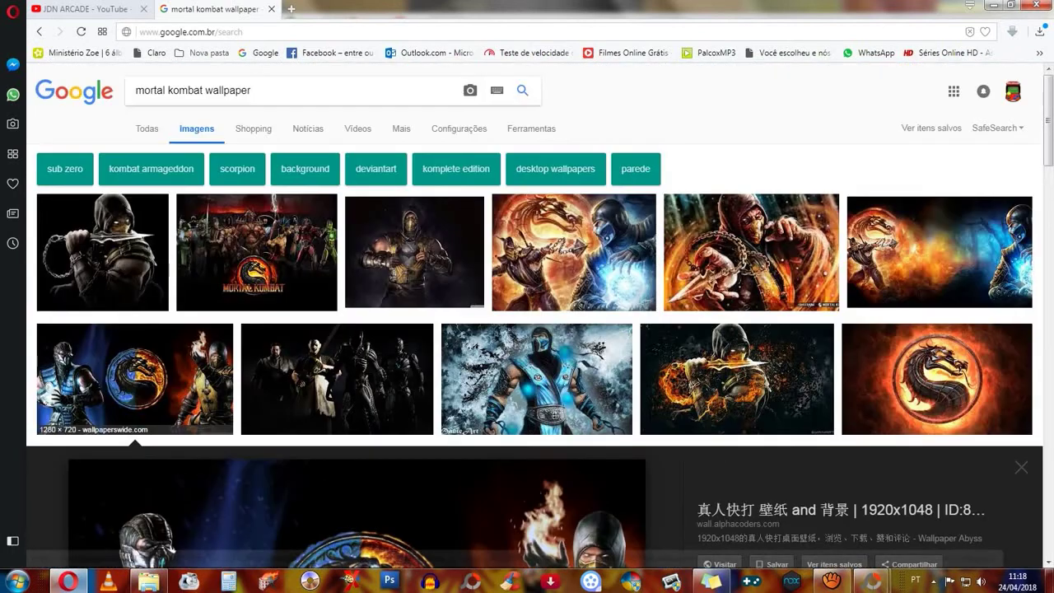
{"action": "left_click_drag", "start_coordinate": [251, 90], "coordinate": [205, 91]}
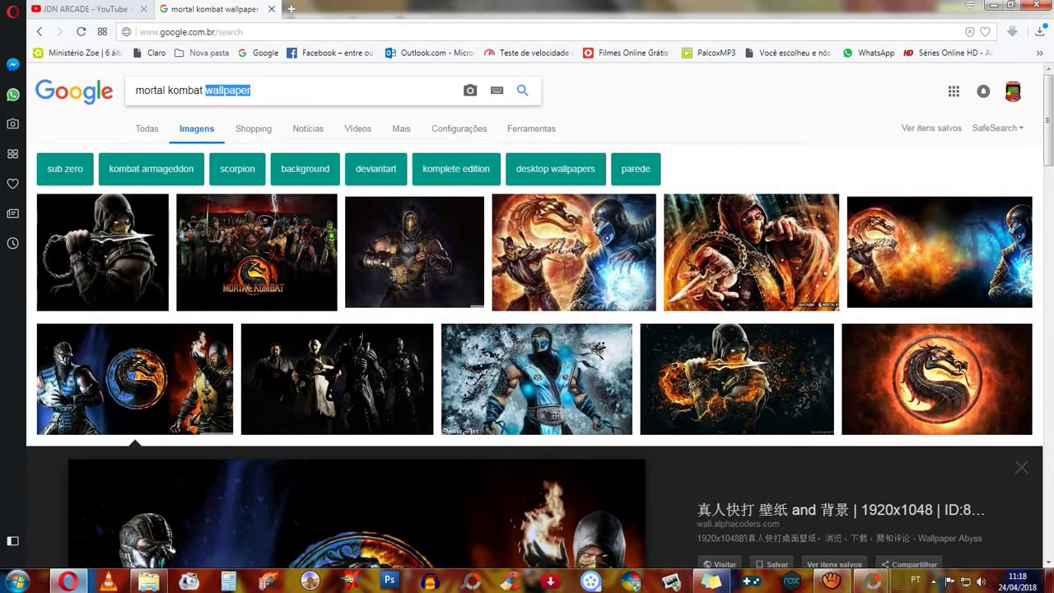
{"action": "type", "text": "logo"}
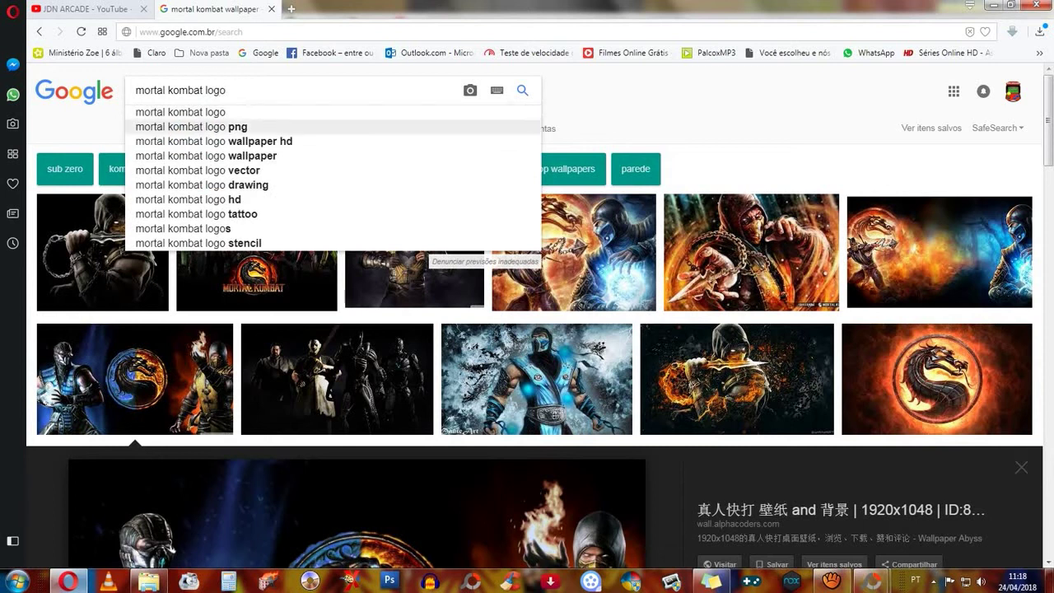
{"action": "left_click", "coordinate": [237, 126]}
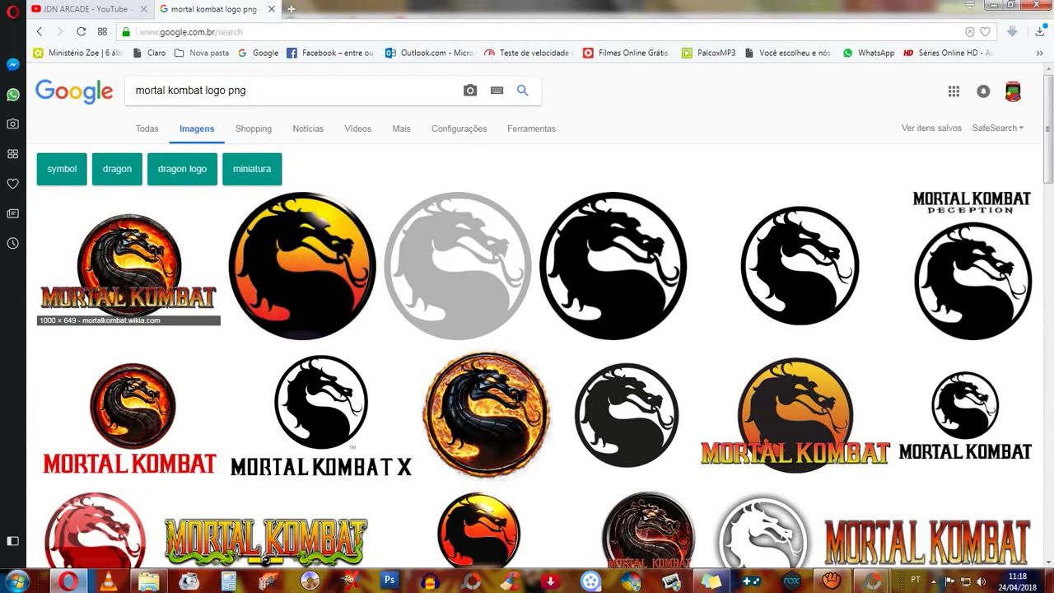
- Open the 1000 × 649 Mortal Kombat Wiki logo result and save it as Mortal_Kombat_logo.png in the bezel folder
{"action": "left_click", "coordinate": [127, 264]}
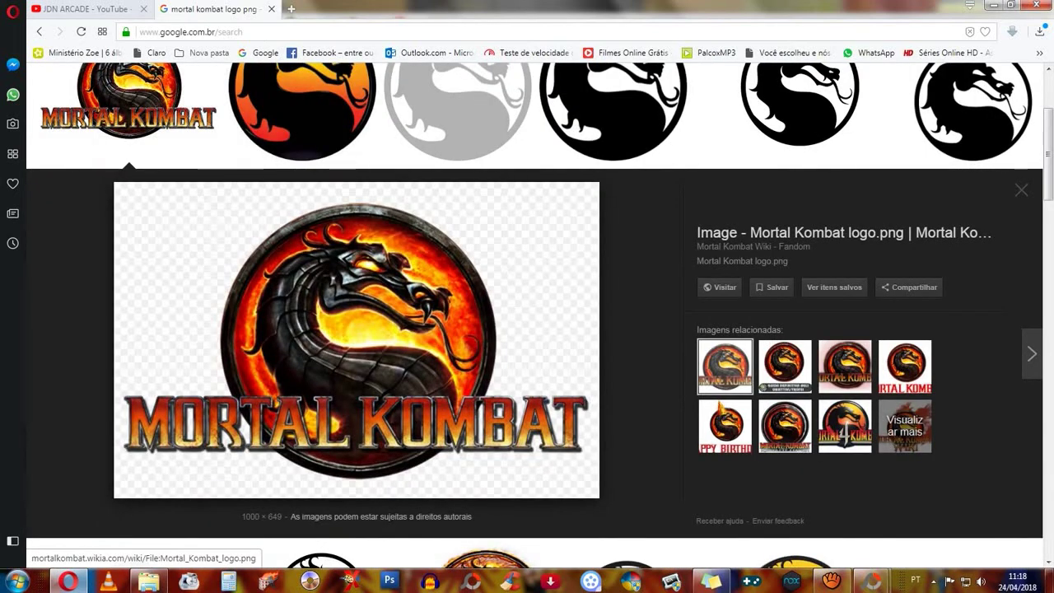
{"action": "right_click", "coordinate": [312, 284]}
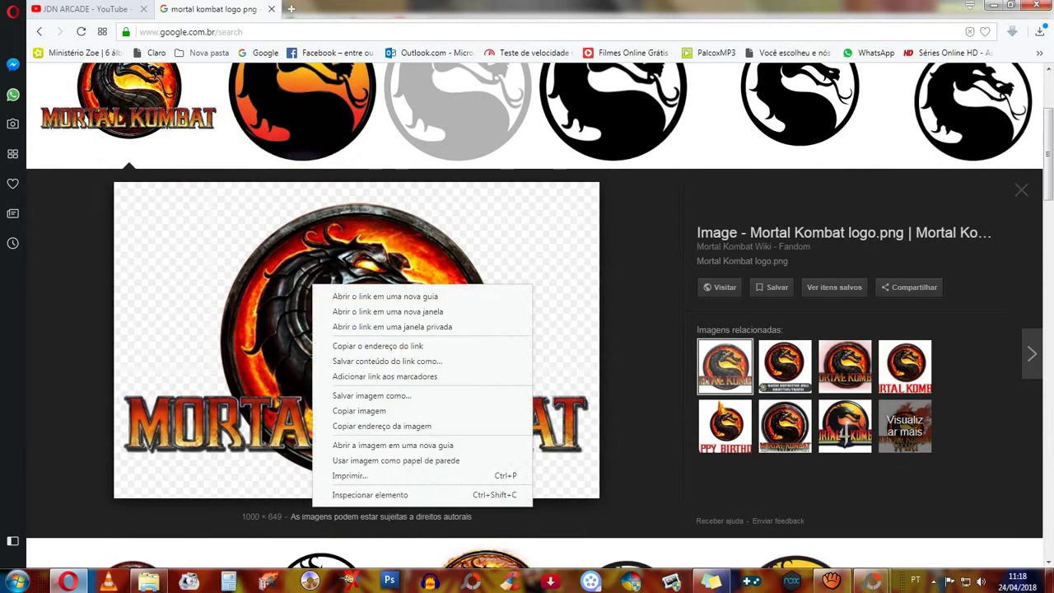
{"action": "left_click", "coordinate": [372, 395]}
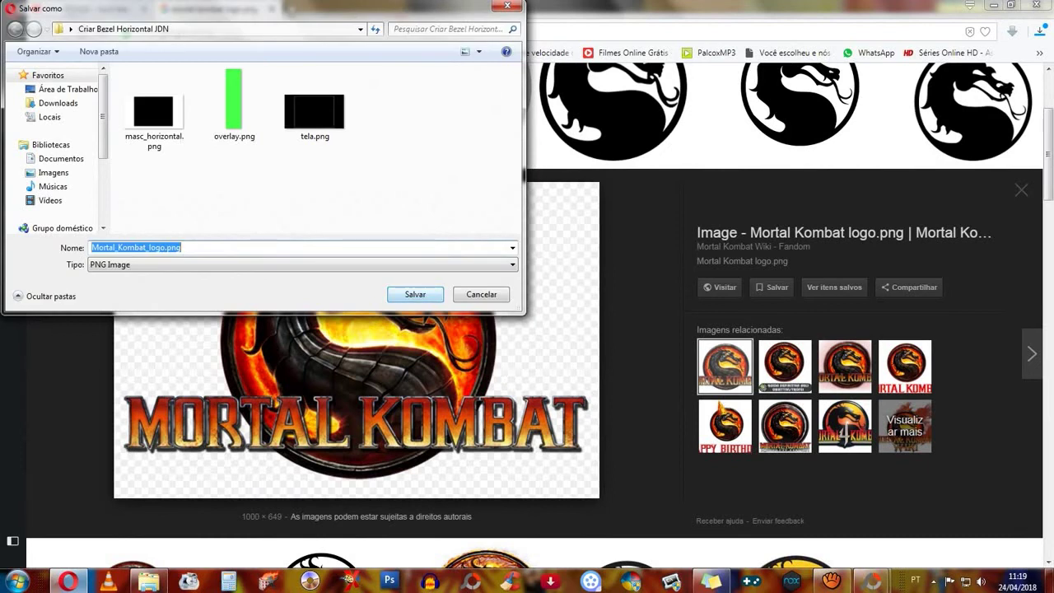
{"action": "key", "text": "Return"}
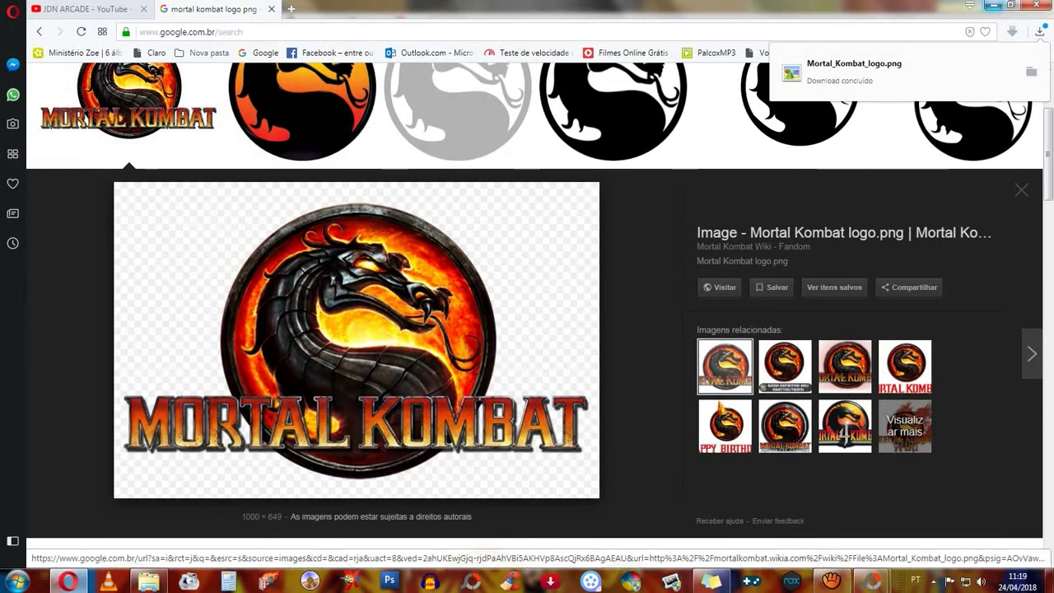
- Minimize the browser and the Scorpion strip's window, and return to tela.png in PhotoScape
{"action": "left_click", "coordinate": [993, 5]}
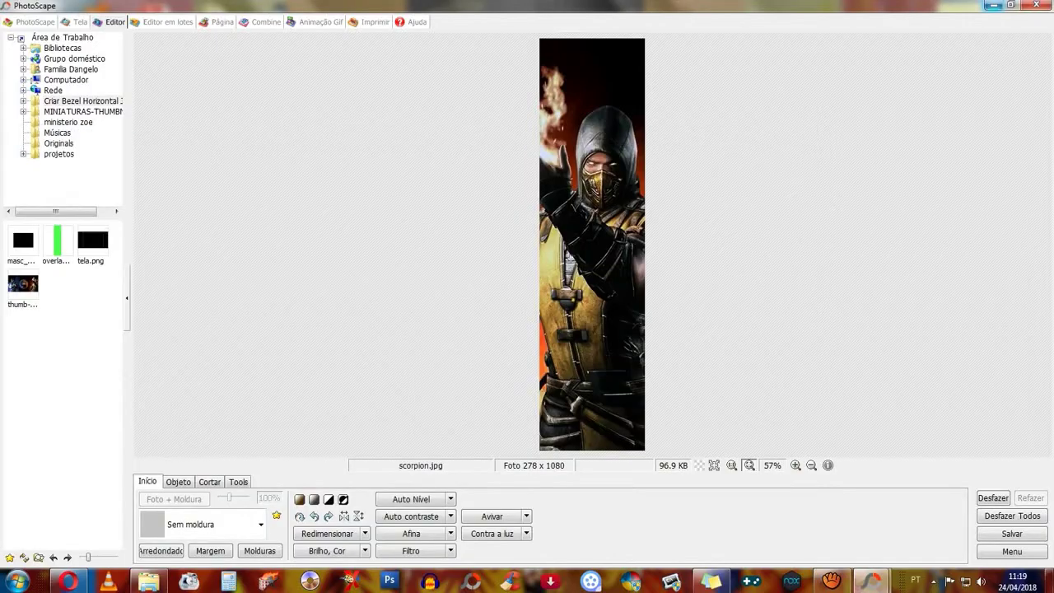
{"action": "left_click", "coordinate": [994, 5]}
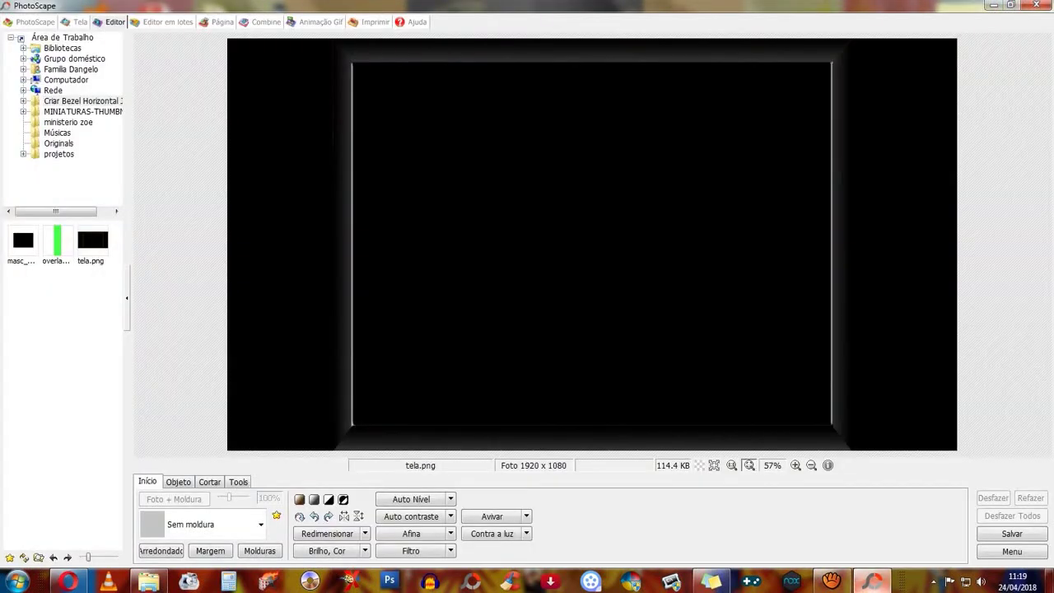
{"action": "left_click", "coordinate": [873, 581]}
- Start adding a photo object to tela.png and browse to the desktop's Criar Bezel Horizontal JDN folder
{"action": "left_click", "coordinate": [178, 482]}
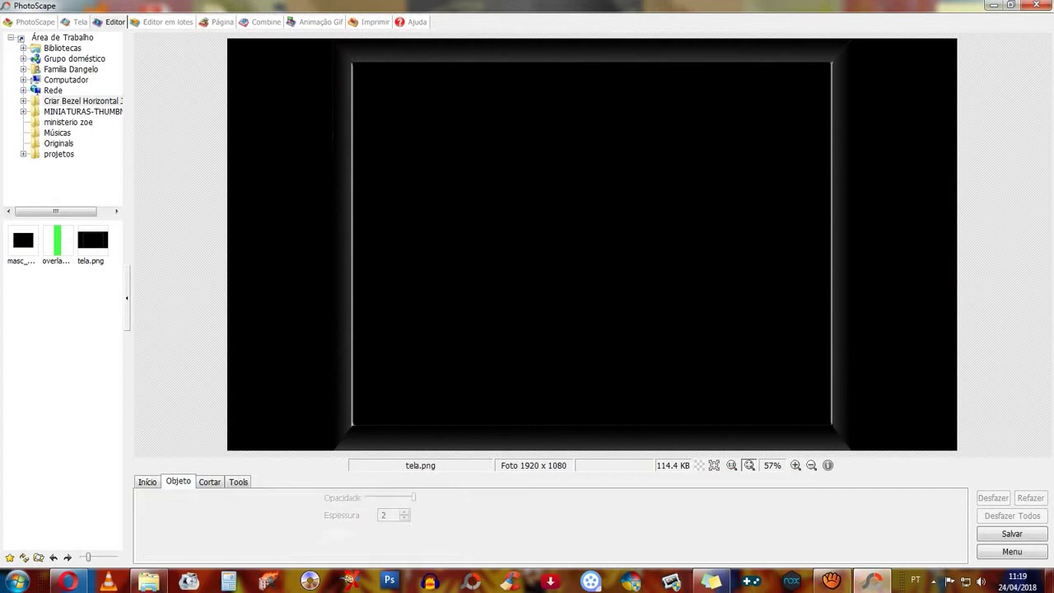
{"action": "left_click", "coordinate": [145, 498]}
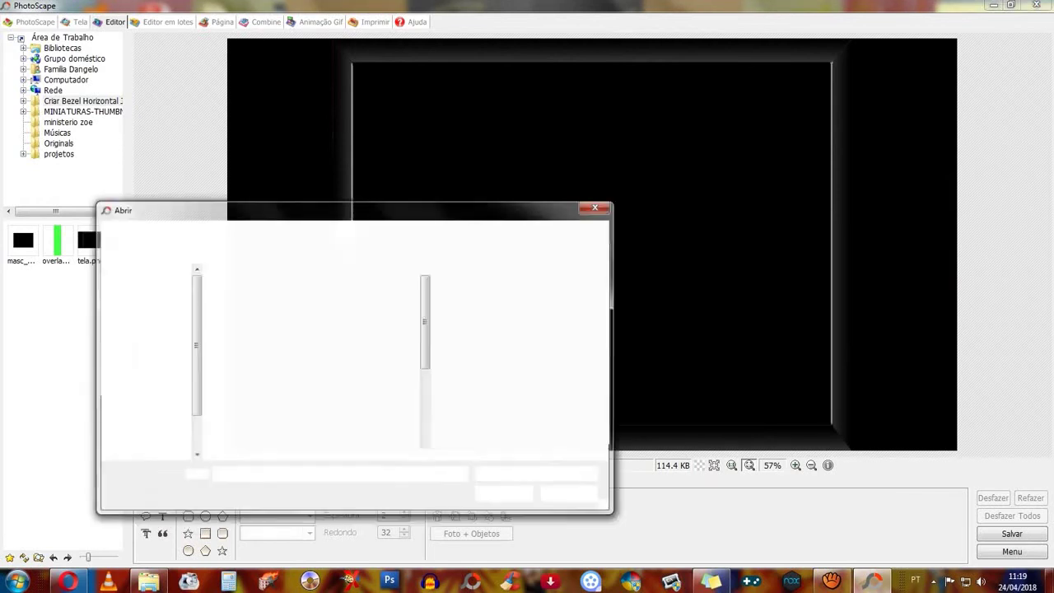
{"action": "scroll", "coordinate": [276, 321], "scroll_direction": "down", "scroll_amount": 2}
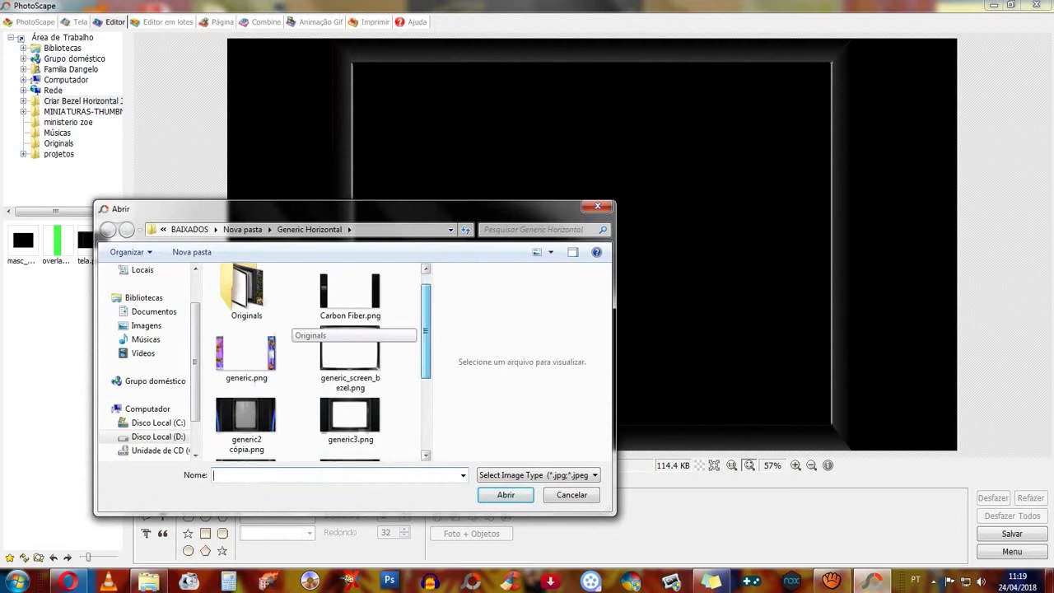
{"action": "scroll", "coordinate": [276, 321], "scroll_direction": "up", "scroll_amount": 2}
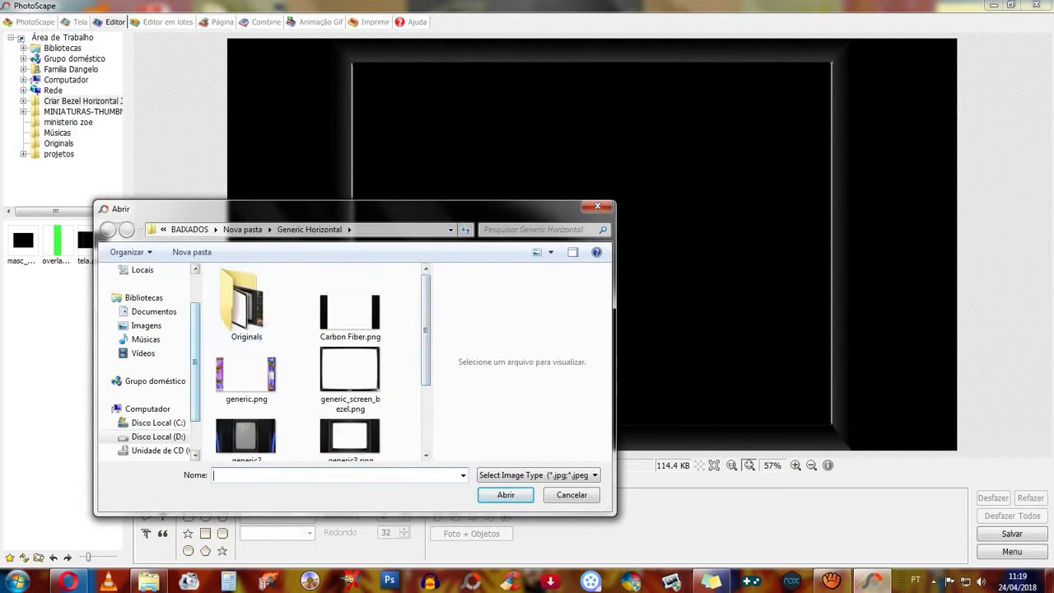
{"action": "left_click", "coordinate": [156, 289]}
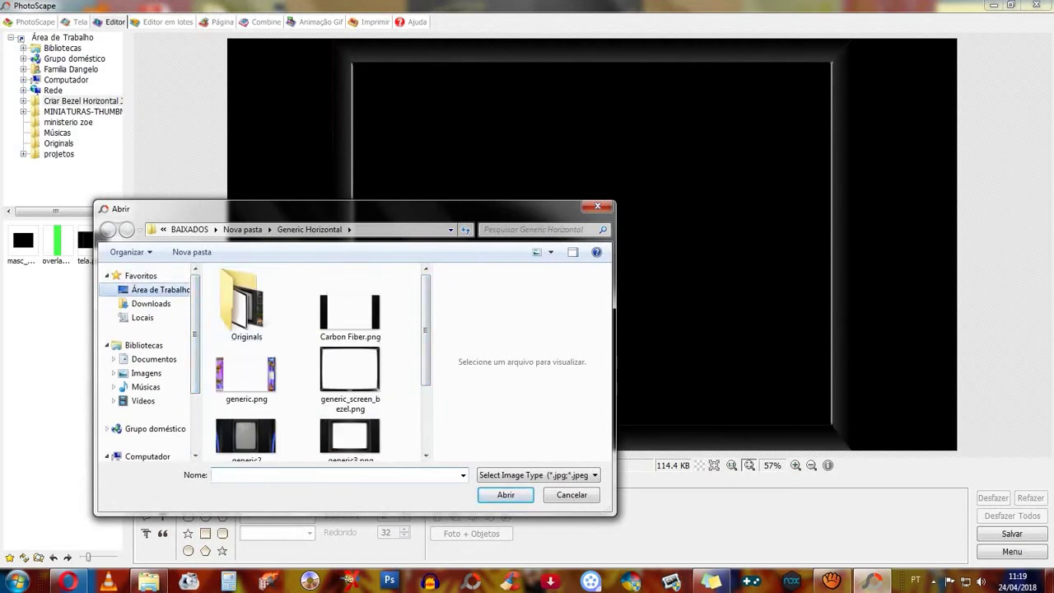
{"action": "scroll", "coordinate": [322, 362], "scroll_direction": "down", "scroll_amount": 3}
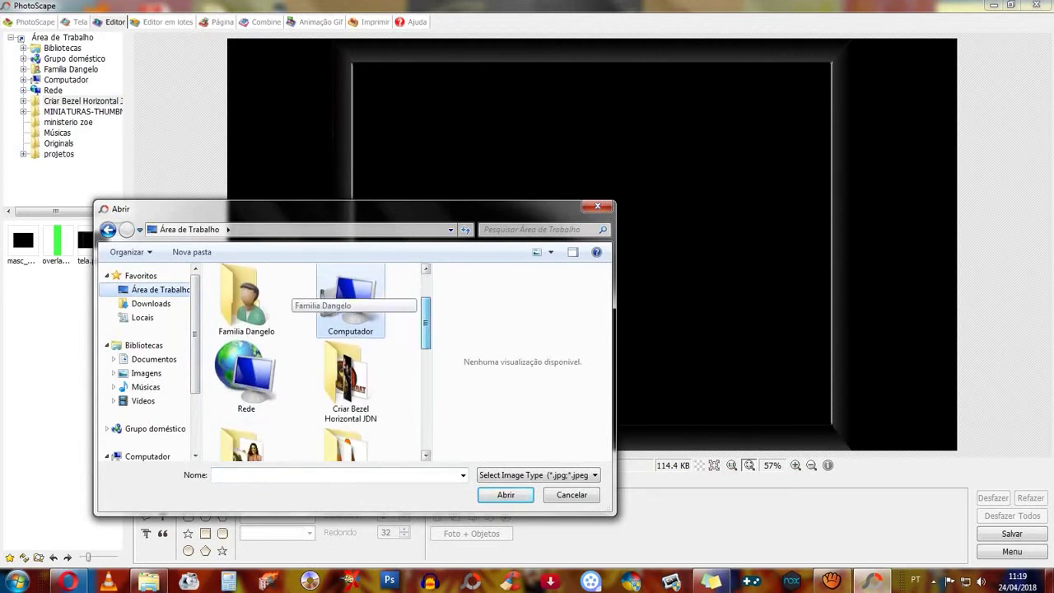
{"action": "scroll", "coordinate": [305, 301], "scroll_direction": "down", "scroll_amount": 1}
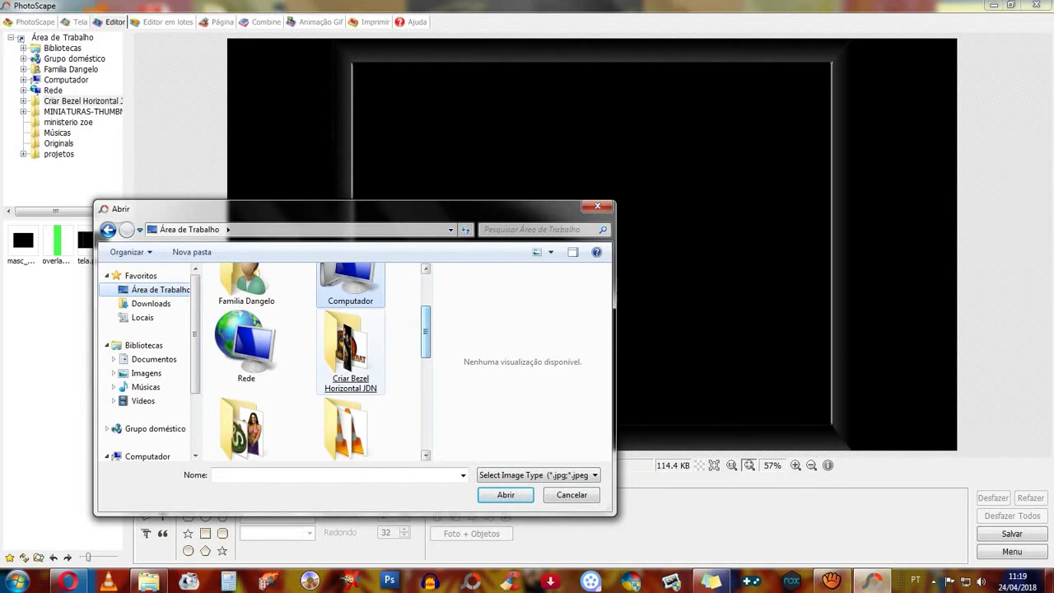
{"action": "left_click", "coordinate": [350, 352]}
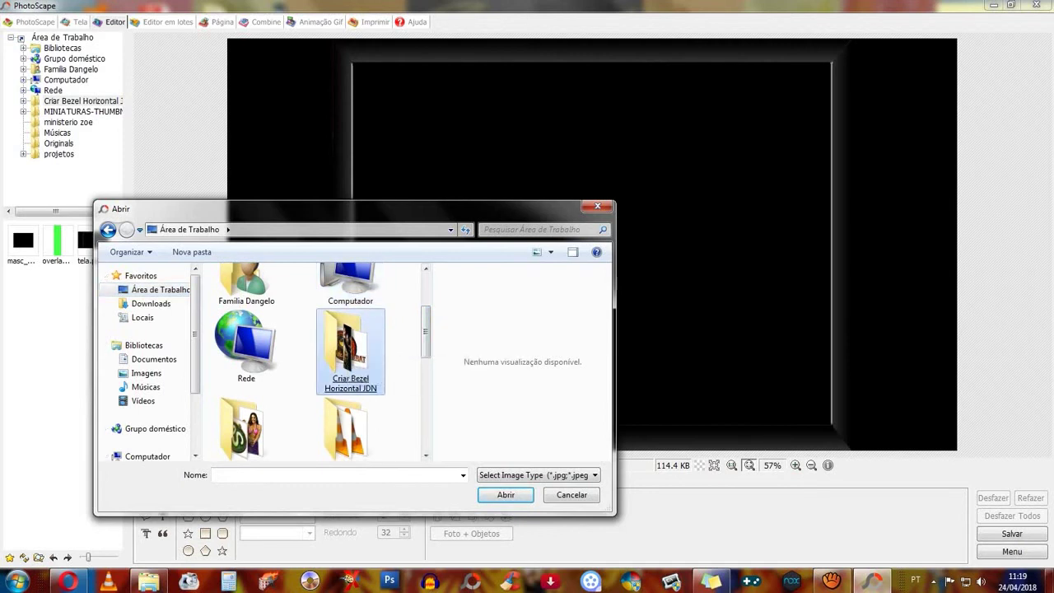
{"action": "double_click", "coordinate": [350, 350]}
- Insert subzero.jpg and anchor it to the left edge of the template with the Esquerdo option
{"action": "left_click", "coordinate": [350, 370]}
{"action": "scroll", "coordinate": [350, 362], "scroll_direction": "down", "scroll_amount": 1}
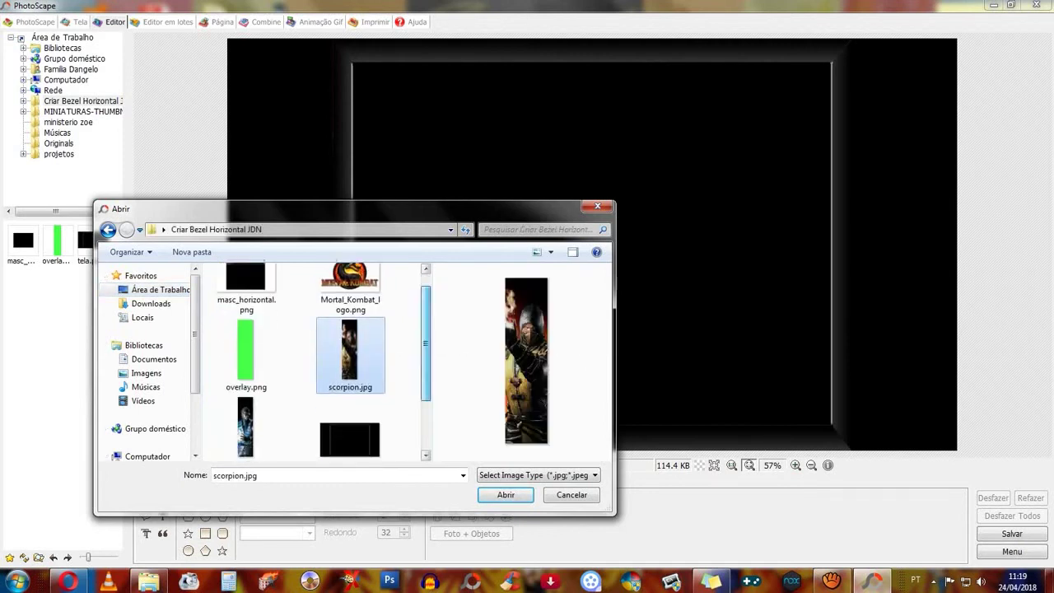
{"action": "scroll", "coordinate": [322, 361], "scroll_direction": "down", "scroll_amount": 2}
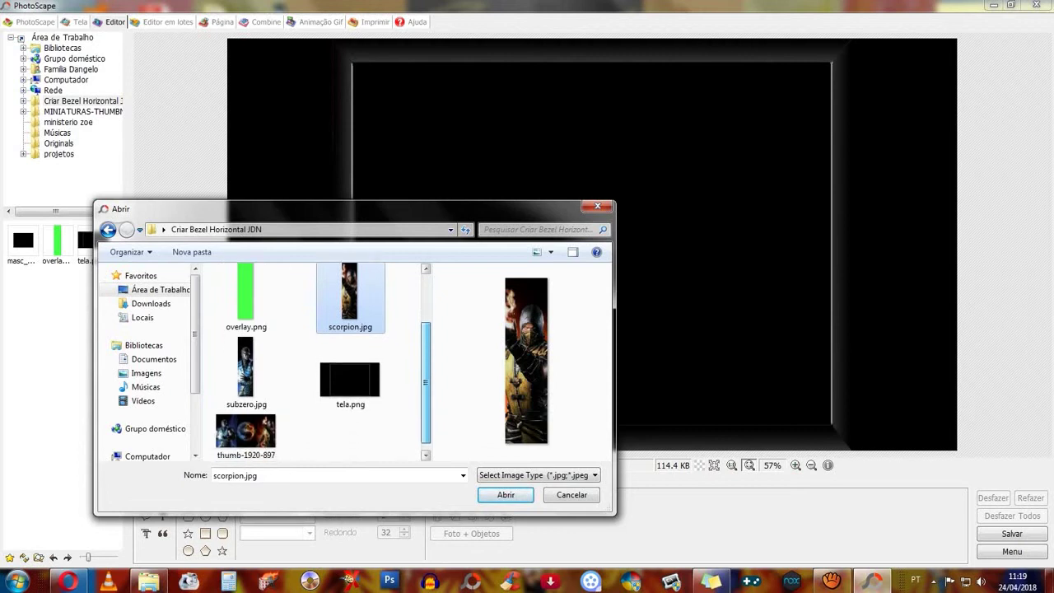
{"action": "scroll", "coordinate": [321, 360], "scroll_direction": "up", "scroll_amount": 2}
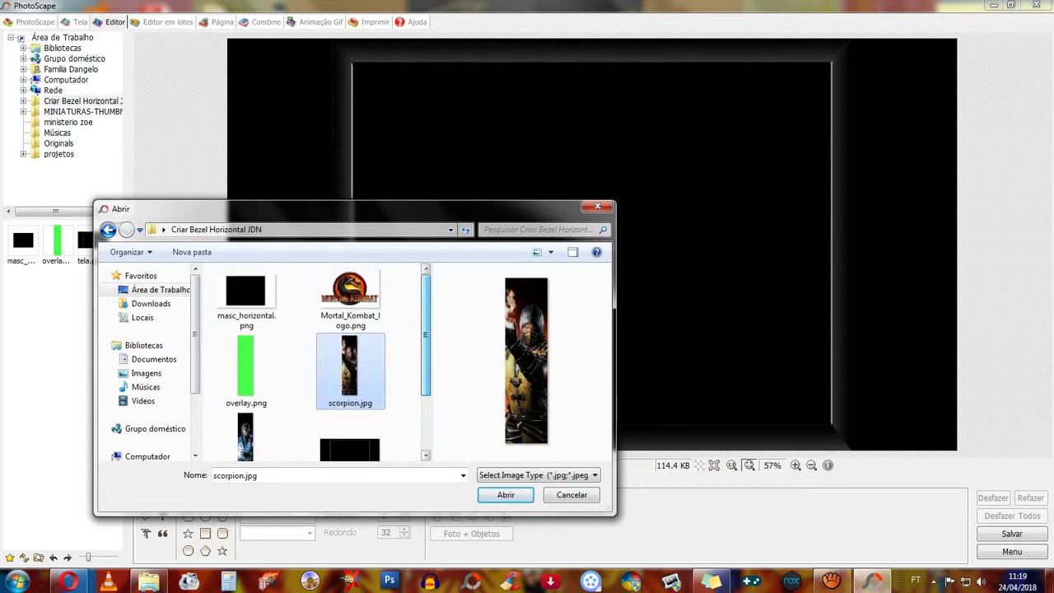
{"action": "scroll", "coordinate": [322, 361], "scroll_direction": "up", "scroll_amount": 2}
{"action": "scroll", "coordinate": [321, 363], "scroll_direction": "down", "scroll_amount": 1}
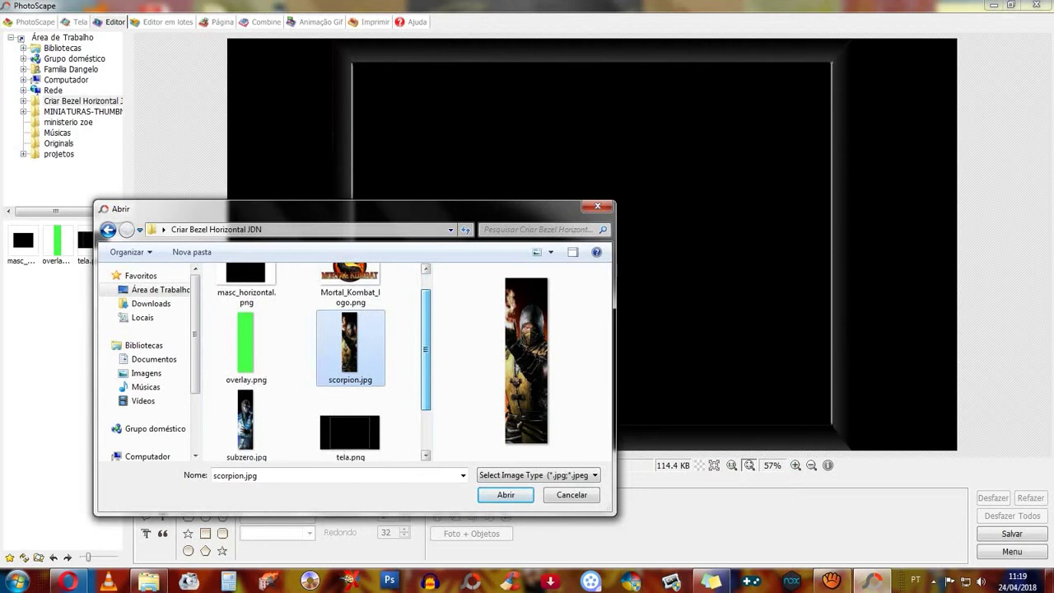
{"action": "scroll", "coordinate": [245, 396], "scroll_direction": "up", "scroll_amount": 1}
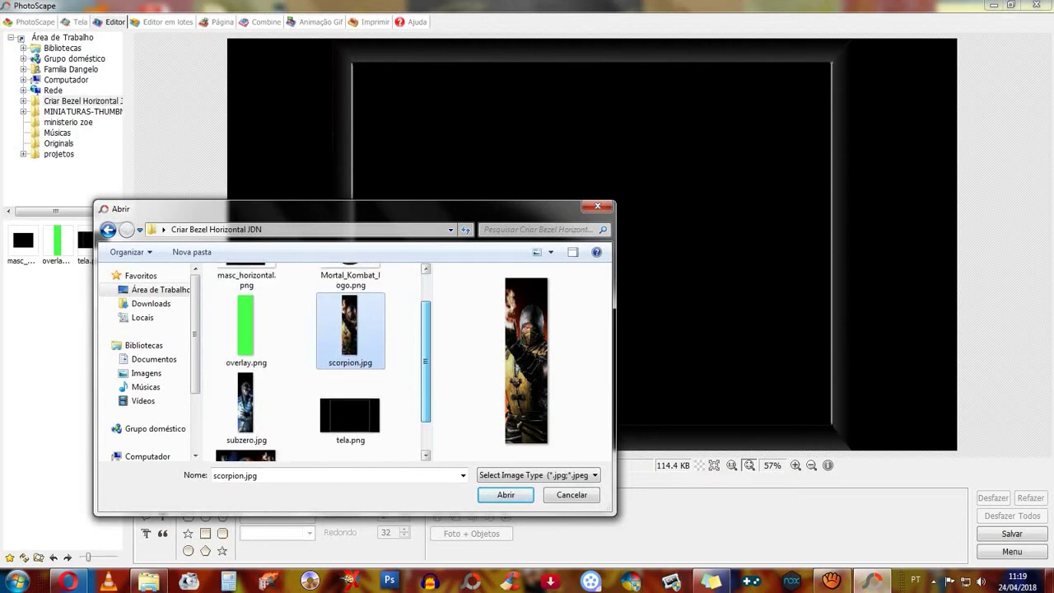
{"action": "double_click", "coordinate": [246, 395]}
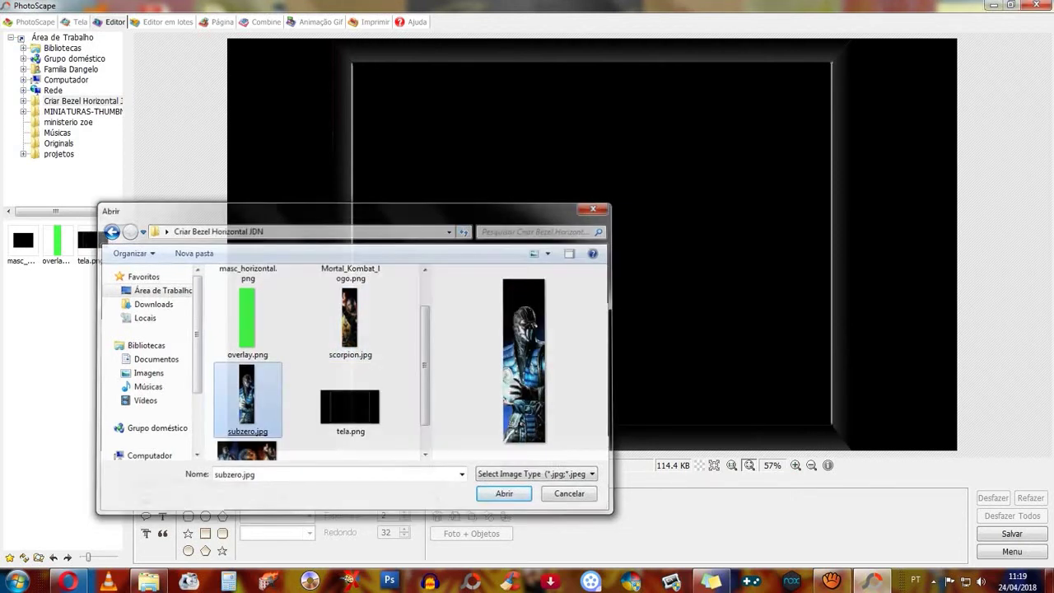
{"action": "left_click", "coordinate": [191, 516]}
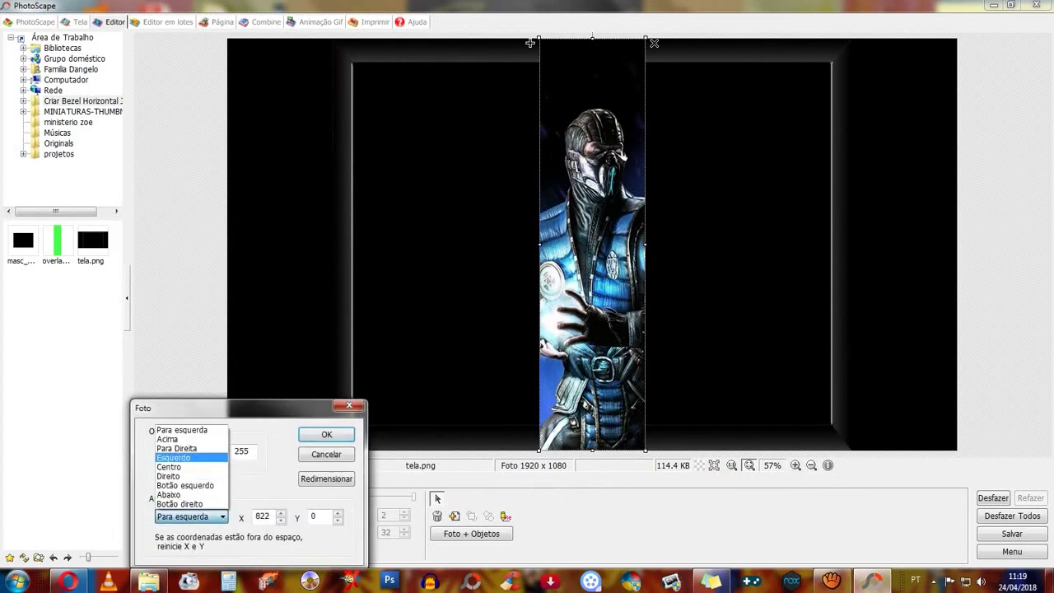
{"action": "key", "text": "Return"}
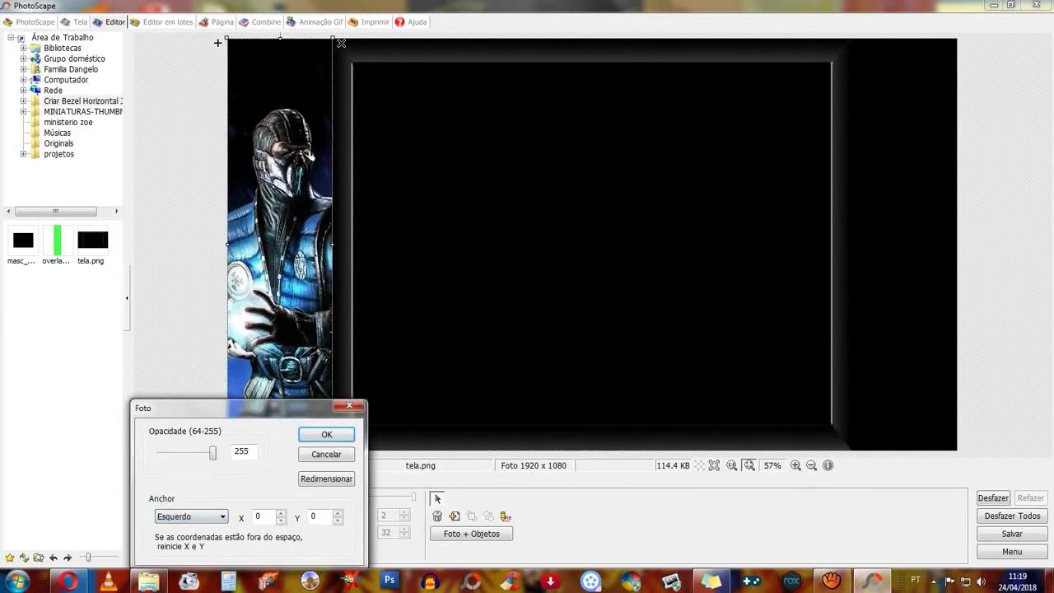
{"action": "key", "text": "Return"}
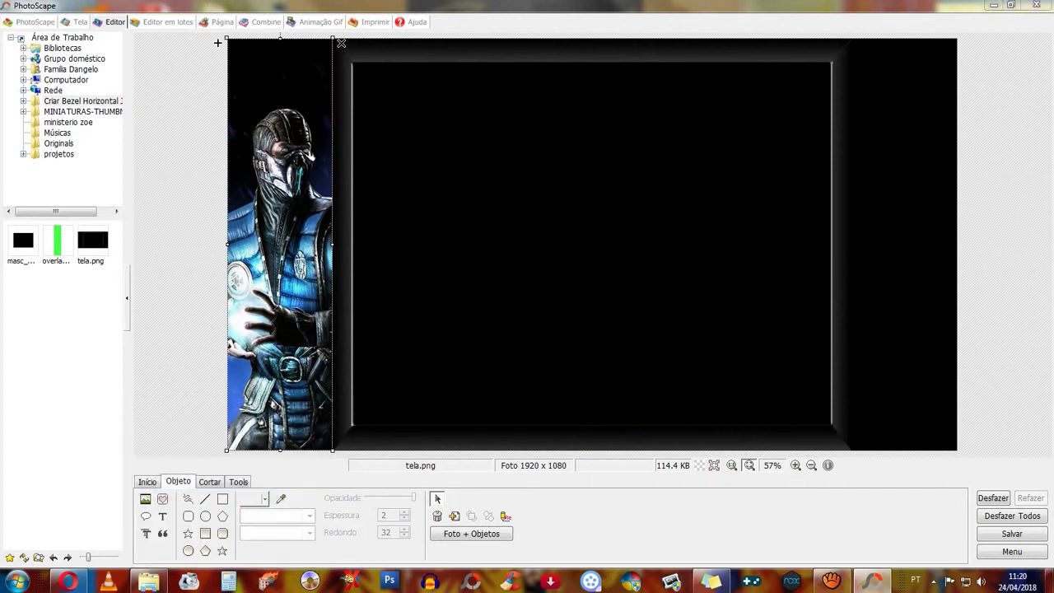
- Insert scorpion.jpg as another photo object and anchor it to the template's right edge with the Direito option
{"action": "left_click_drag", "start_coordinate": [425, 333], "coordinate": [425, 374]}
{"action": "double_click", "coordinate": [350, 309]}
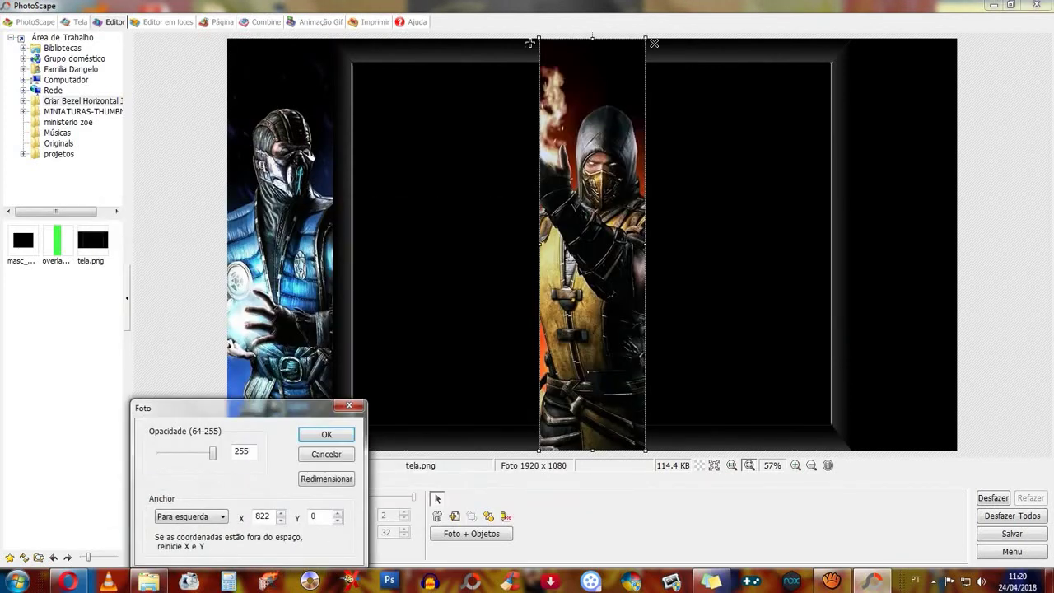
{"action": "left_click", "coordinate": [191, 517]}
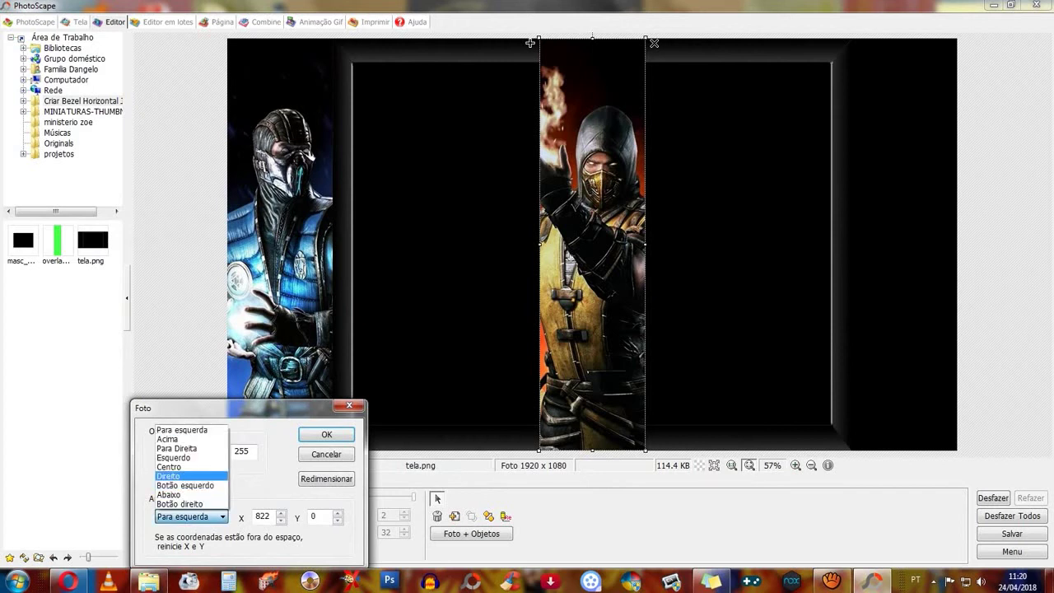
{"action": "left_click", "coordinate": [182, 476]}
{"action": "key", "text": "Return"}
{"action": "key", "text": "Escape"}
- Insert Mortal_Kombat_logo.png as a photo object and resize it proportionally to 278 pixels wide
{"action": "left_click", "coordinate": [145, 499]}
{"action": "left_click", "coordinate": [187, 483]}
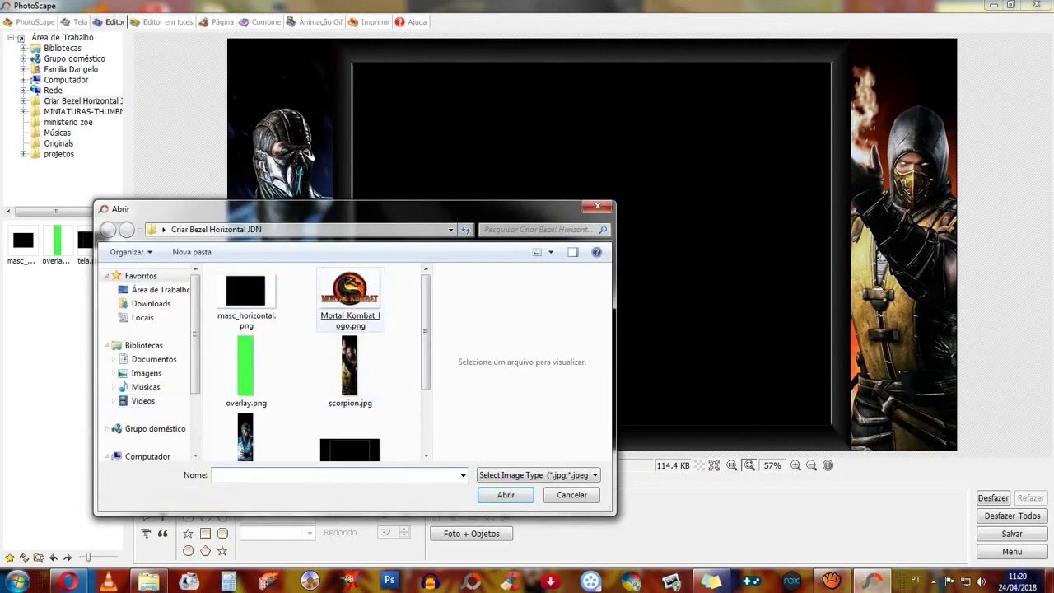
{"action": "double_click", "coordinate": [350, 296]}
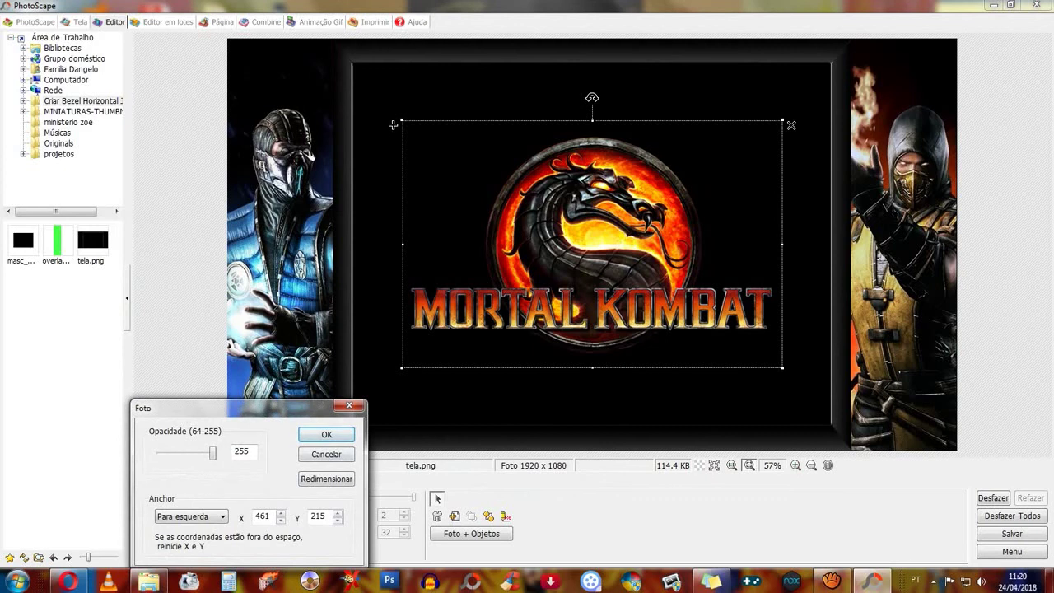
{"action": "left_click", "coordinate": [327, 478]}
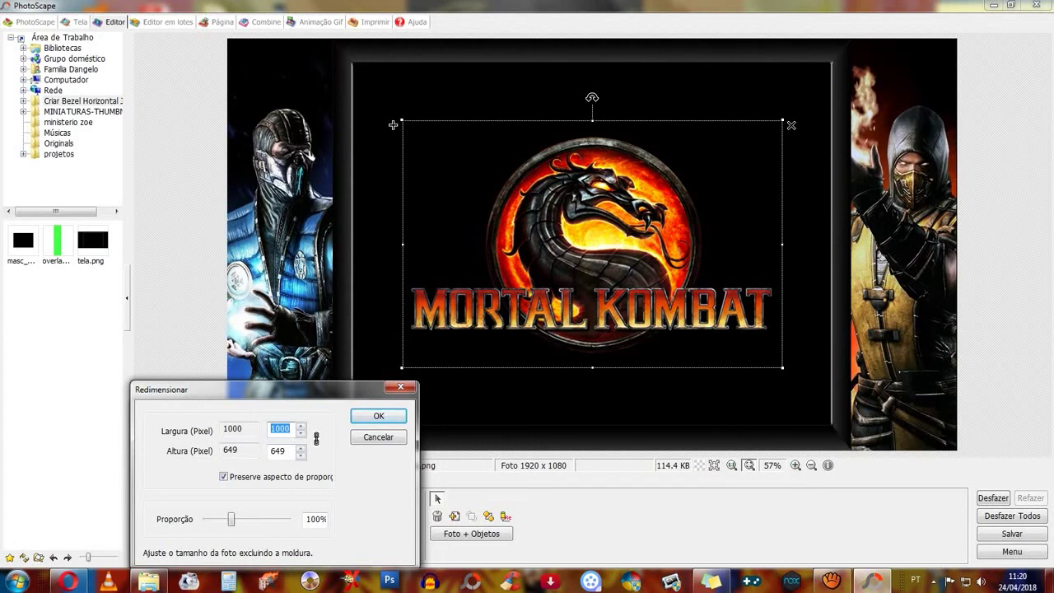
{"action": "type", "text": "278"}
{"action": "key", "text": "Return"}
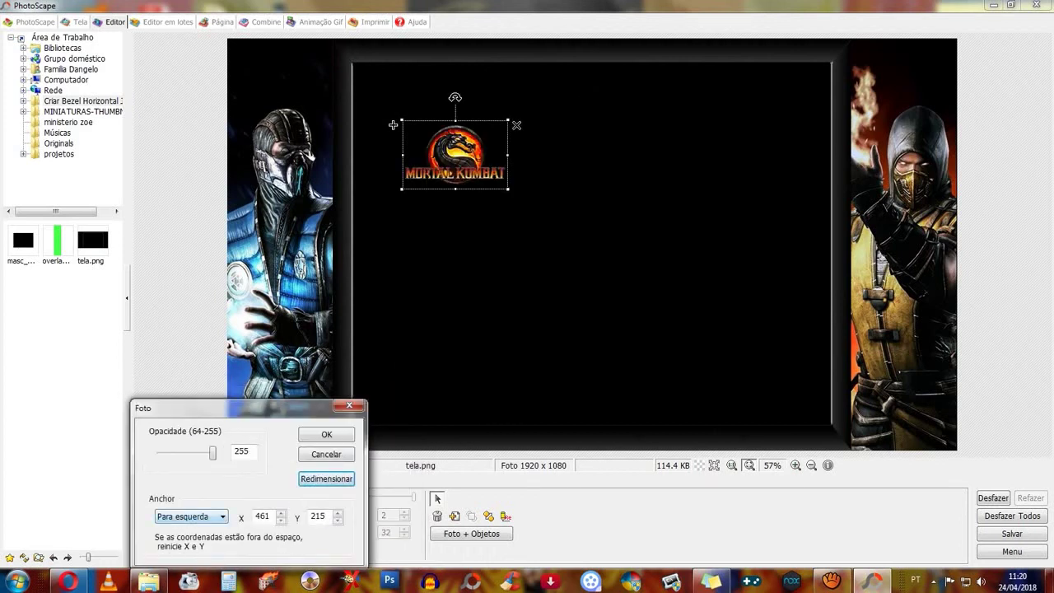
- Anchor the logo to the bottom-left corner over the Sub-Zero strip with the Botão esquerdo option
{"action": "left_click", "coordinate": [191, 516]}
{"action": "left_click", "coordinate": [186, 485]}
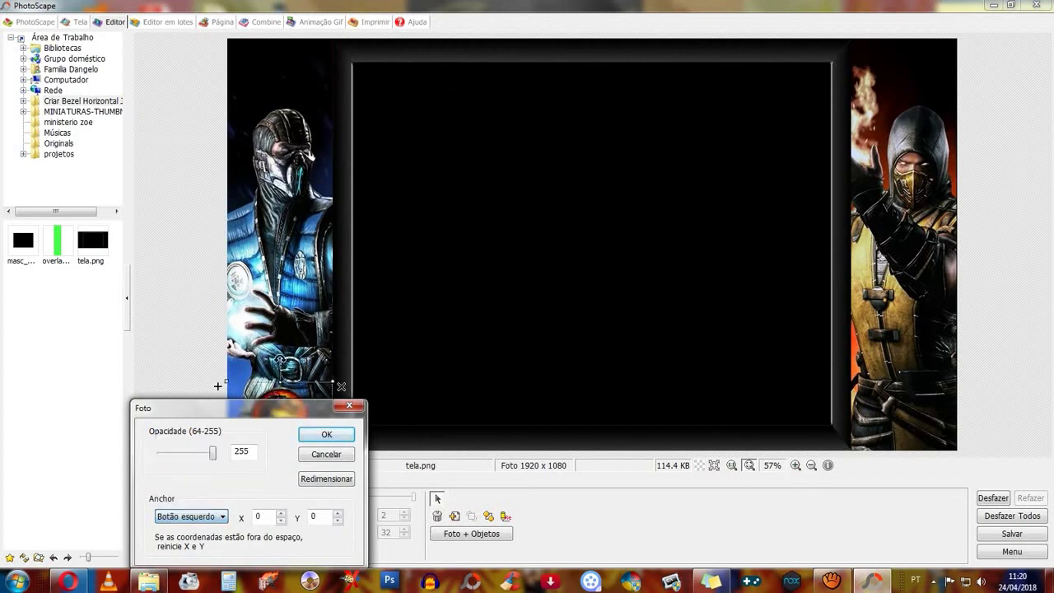
{"action": "left_click", "coordinate": [326, 434]}
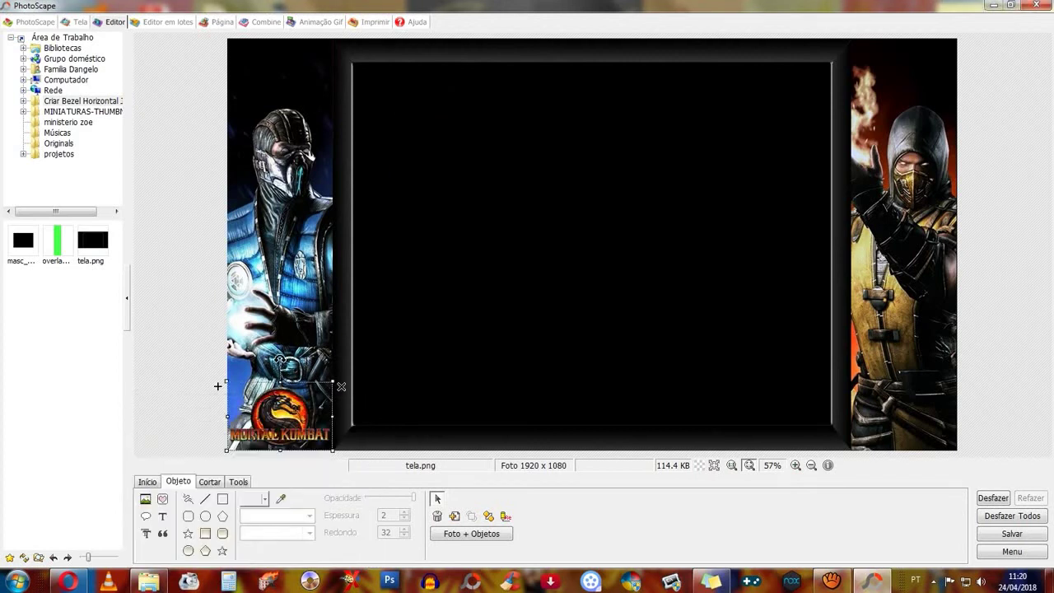
- Duplicate the logo and anchor the copy to the bottom-right corner over the Scorpion strip with Botão direito
{"action": "left_click", "coordinate": [218, 386]}
{"action": "left_click_drag", "start_coordinate": [288, 424], "coordinate": [188, 417]}
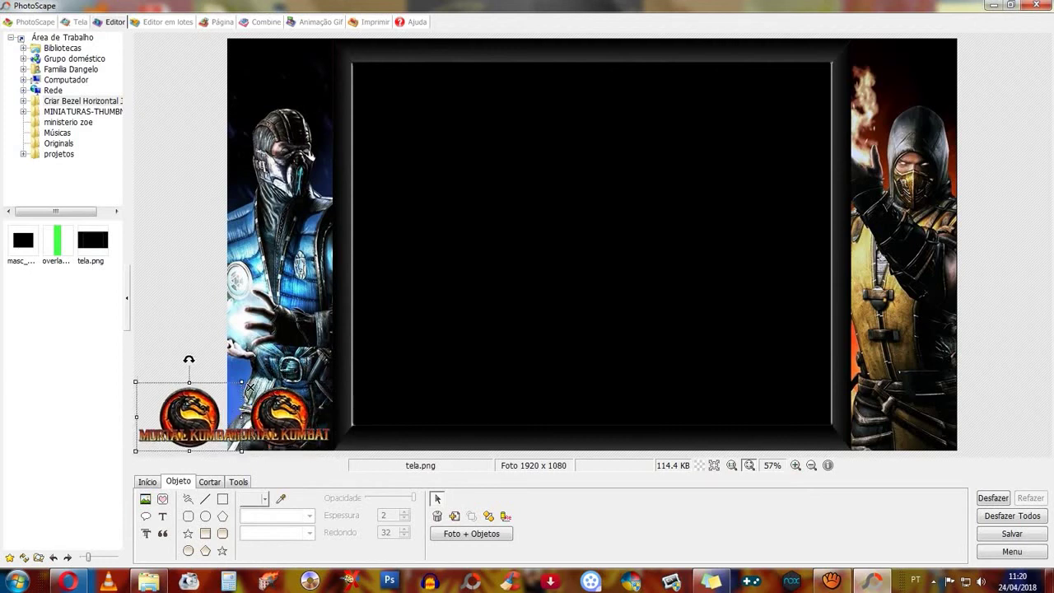
{"action": "double_click", "coordinate": [189, 417]}
{"action": "left_click", "coordinate": [190, 517]}
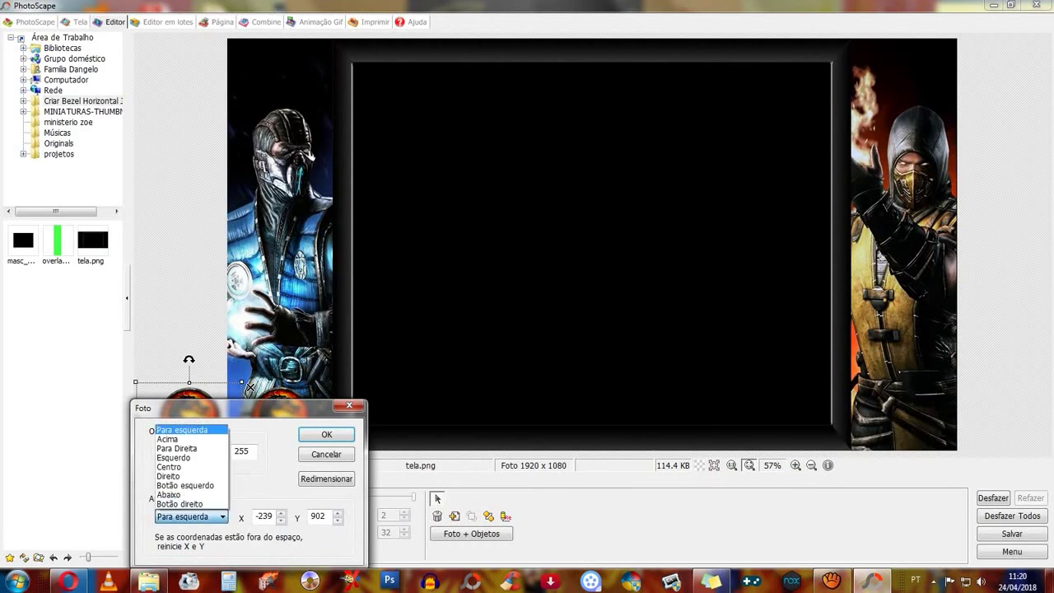
{"action": "left_click", "coordinate": [179, 503]}
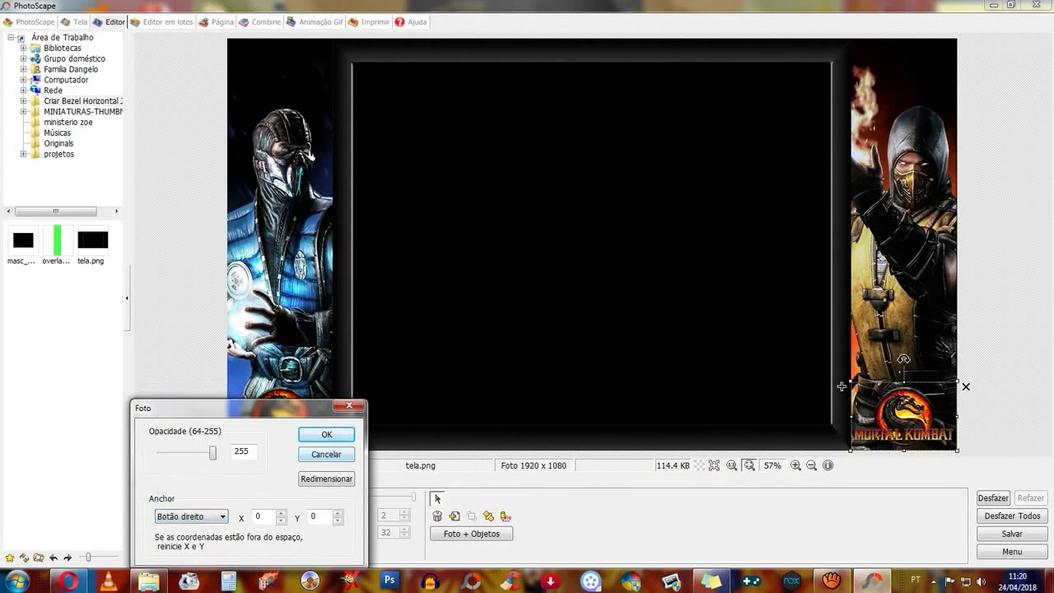
{"action": "left_click", "coordinate": [326, 434]}
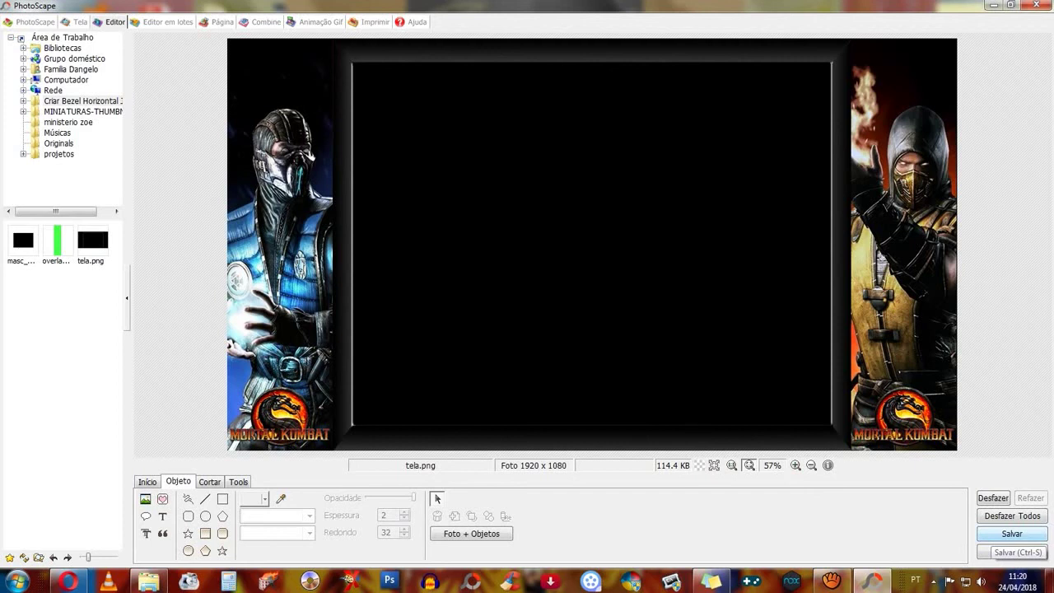
- Save the composed bezel as a PNG named mk in the Criar Bezel Horizontal JDN folder
{"action": "left_click", "coordinate": [1012, 533]}
{"action": "left_click", "coordinate": [354, 288]}
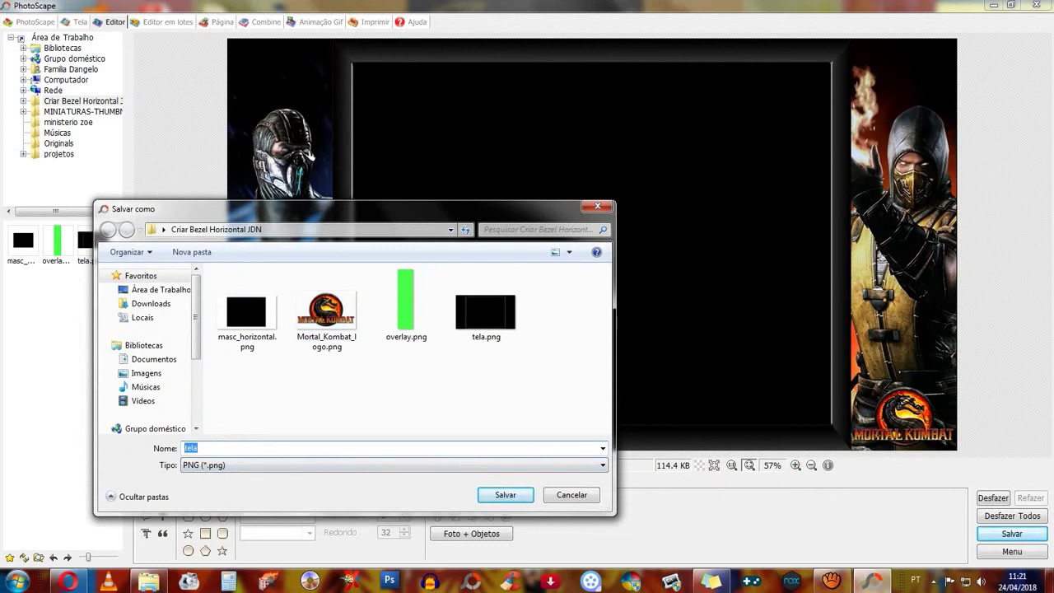
{"action": "type", "text": "mk"}
{"action": "key", "text": "Return"}
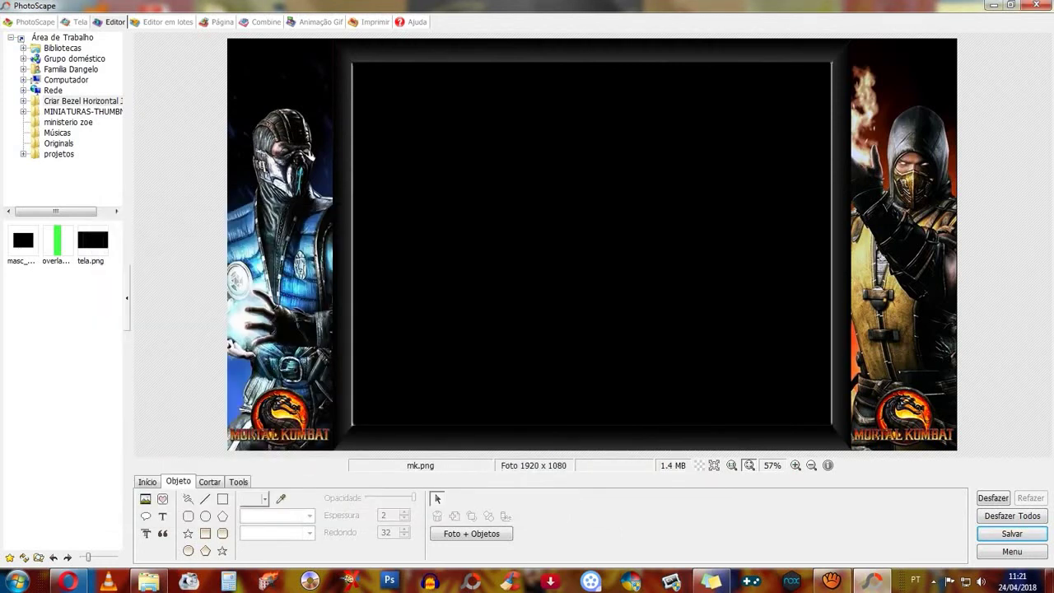
- Close PhotoScape and open default.lay from the bezel folder in Notepad
{"action": "left_click", "coordinate": [1036, 4]}
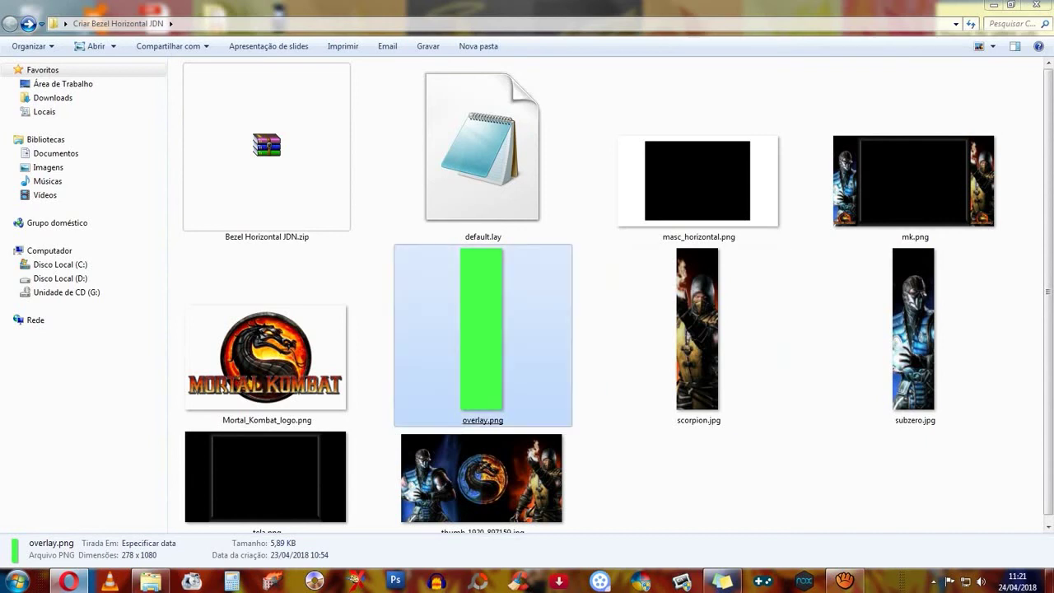
{"action": "left_click", "coordinate": [483, 152]}
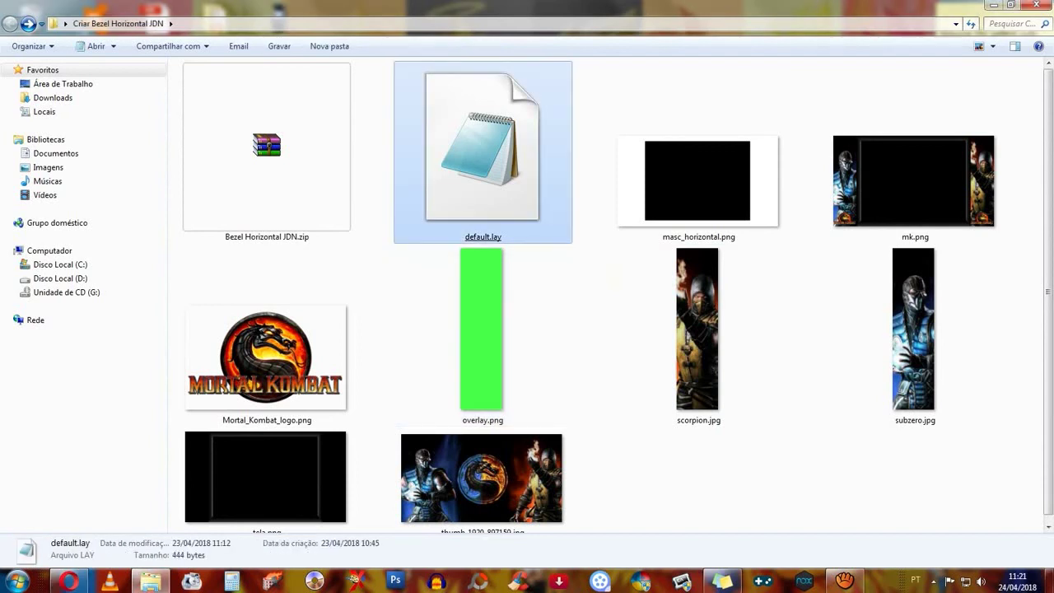
{"action": "key", "text": "Return"}
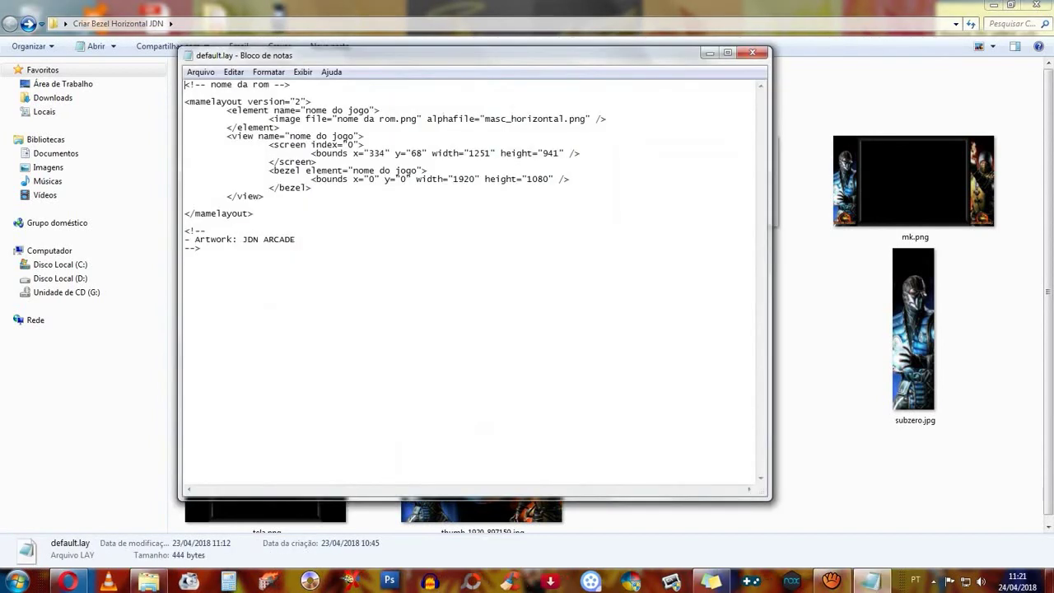
- Replace the ROM name placeholder in the header comment with mk and set the element name to MORTAL KOMBAT
{"action": "left_click_drag", "start_coordinate": [270, 85], "coordinate": [211, 85]}
{"action": "type", "text": "mk"}
{"action": "left_click_drag", "start_coordinate": [372, 110], "coordinate": [306, 110]}
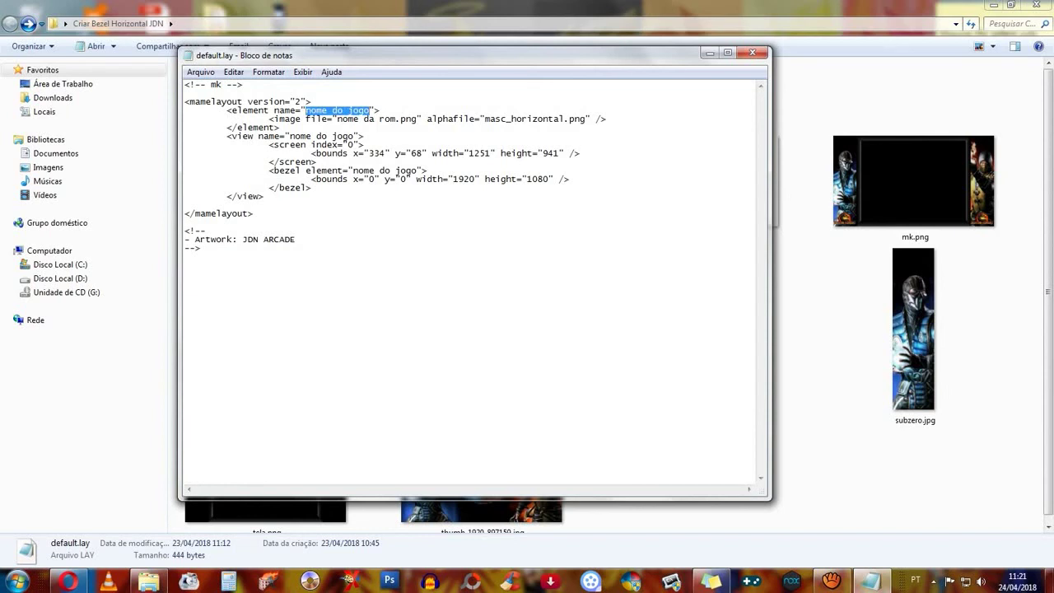
{"action": "type", "text": "MORTAL"}
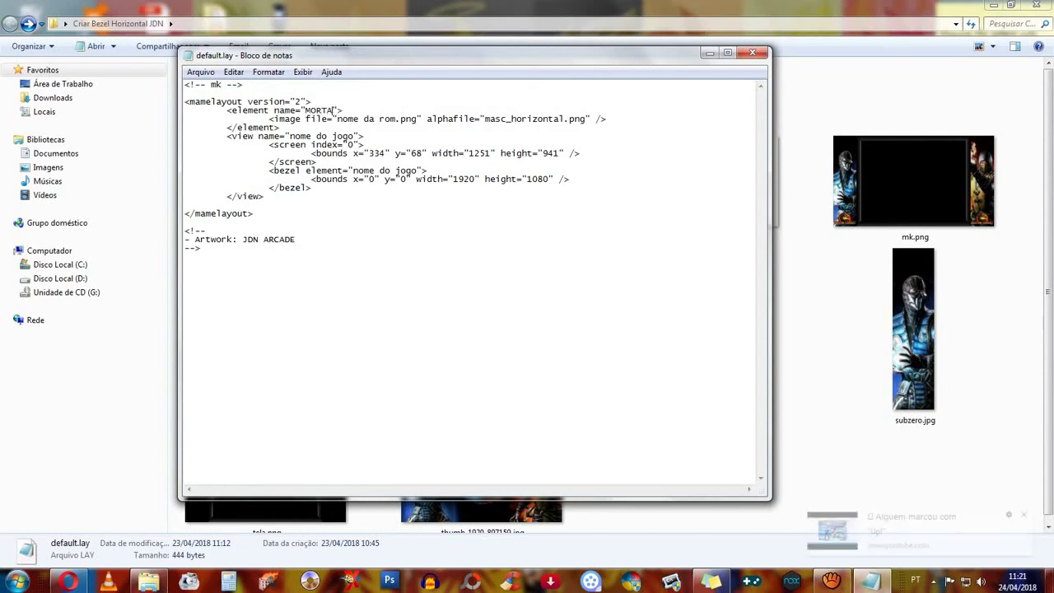
{"action": "type", "text": " KOMB"}
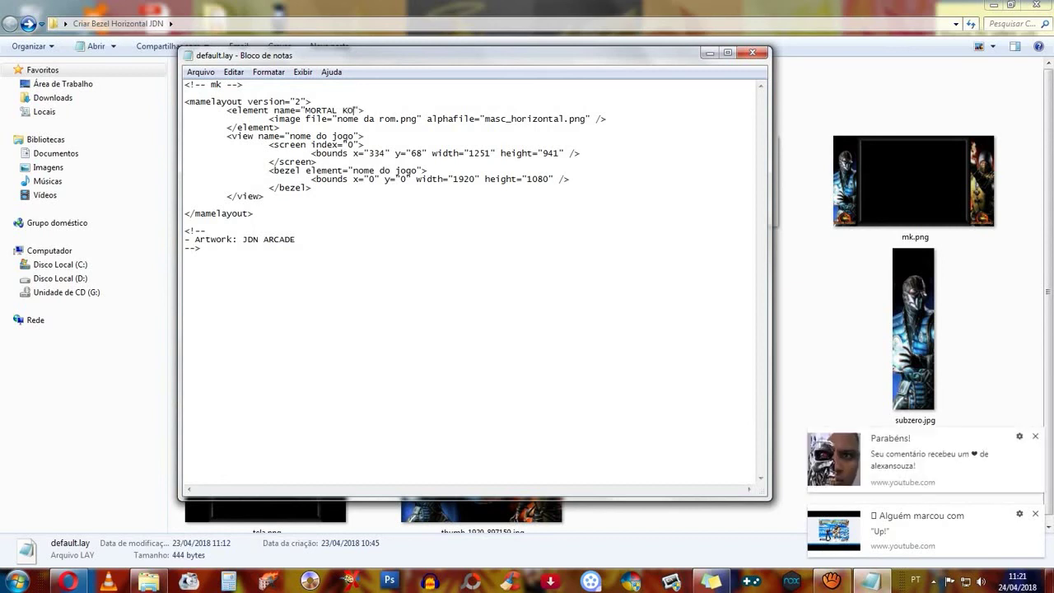
{"action": "type", "text": "AT"}
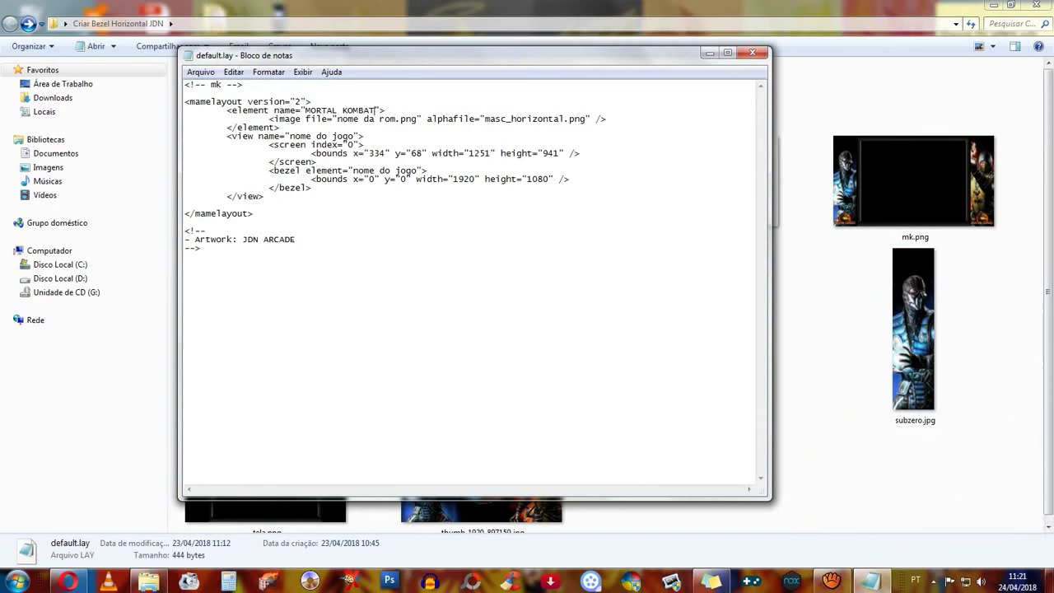
- Replace the ROM name placeholder in the image file attribute so it reads mk.png
{"action": "left_click_drag", "start_coordinate": [396, 118], "coordinate": [337, 118]}
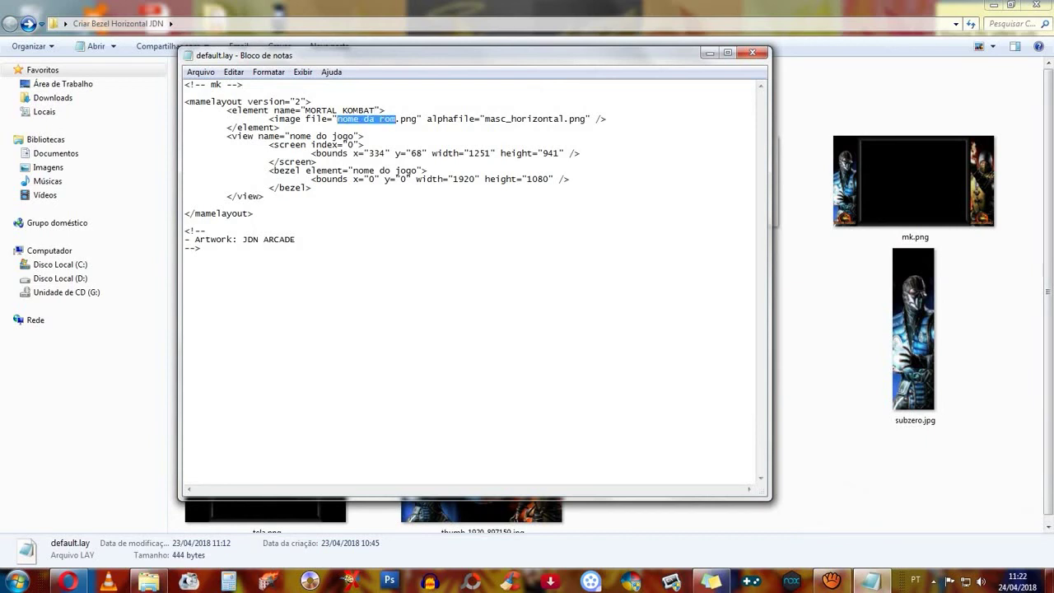
{"action": "type", "text": "MK"}
{"action": "key", "text": "BackSpace"}
{"action": "key", "text": "BackSpace"}
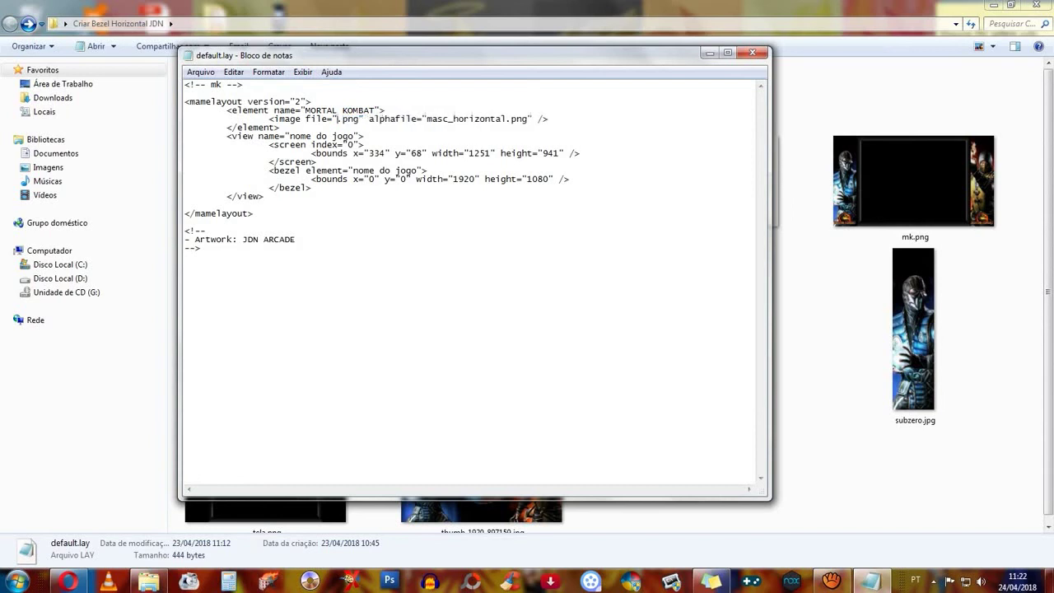
{"action": "type", "text": "mk"}
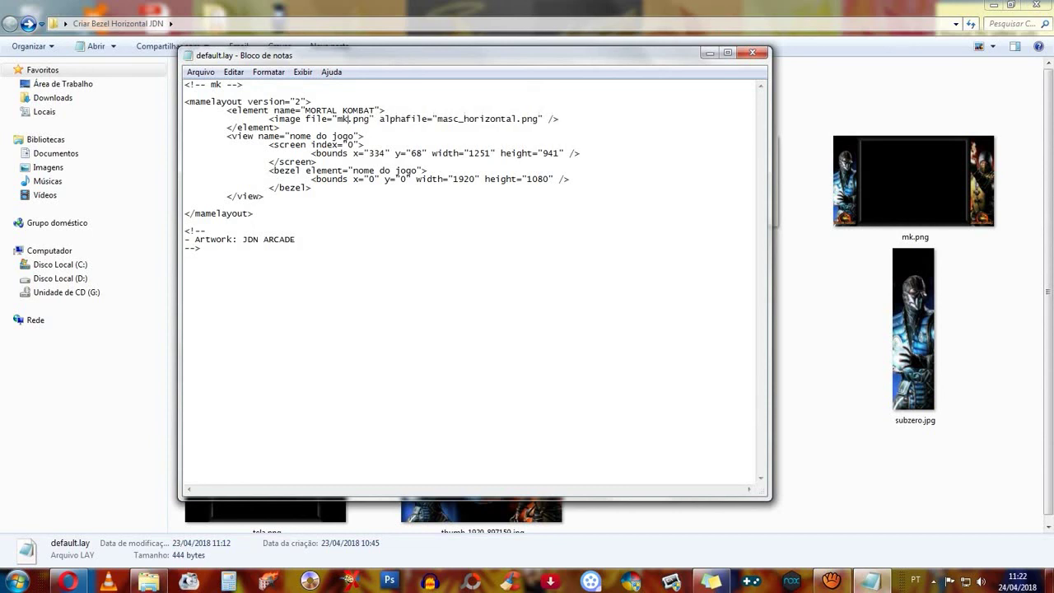
- Set the view name and the bezel element to MORTAL KOMBAT, and save and close default.lay
{"action": "left_click_drag", "start_coordinate": [356, 137], "coordinate": [290, 137]}
{"action": "type", "text": "MORTAL KOMBAT"}
{"action": "left_click_drag", "start_coordinate": [419, 171], "coordinate": [353, 171]}
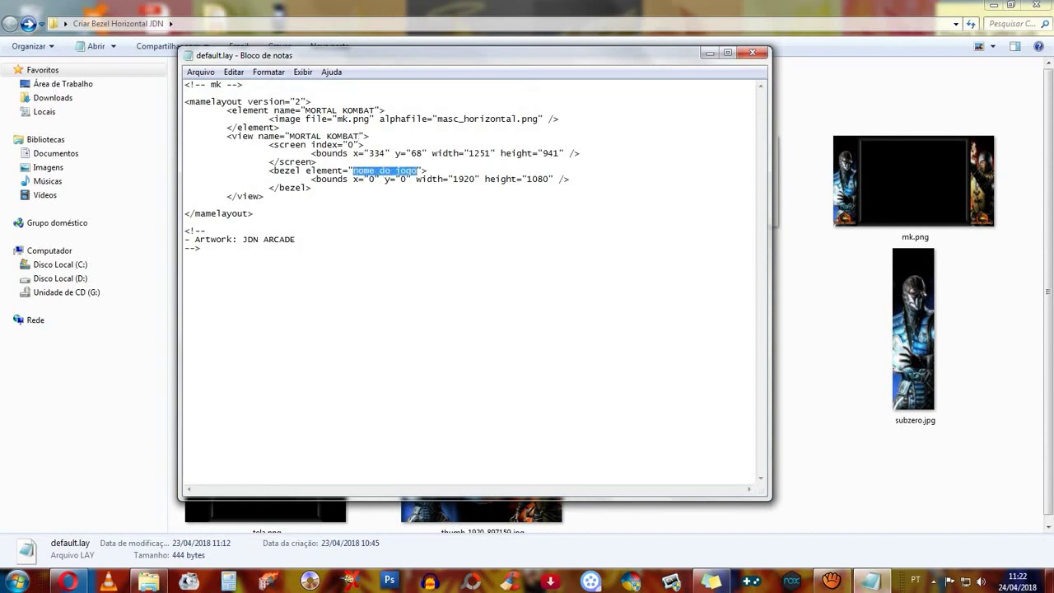
{"action": "type", "text": "MORTAL KOMBAT"}
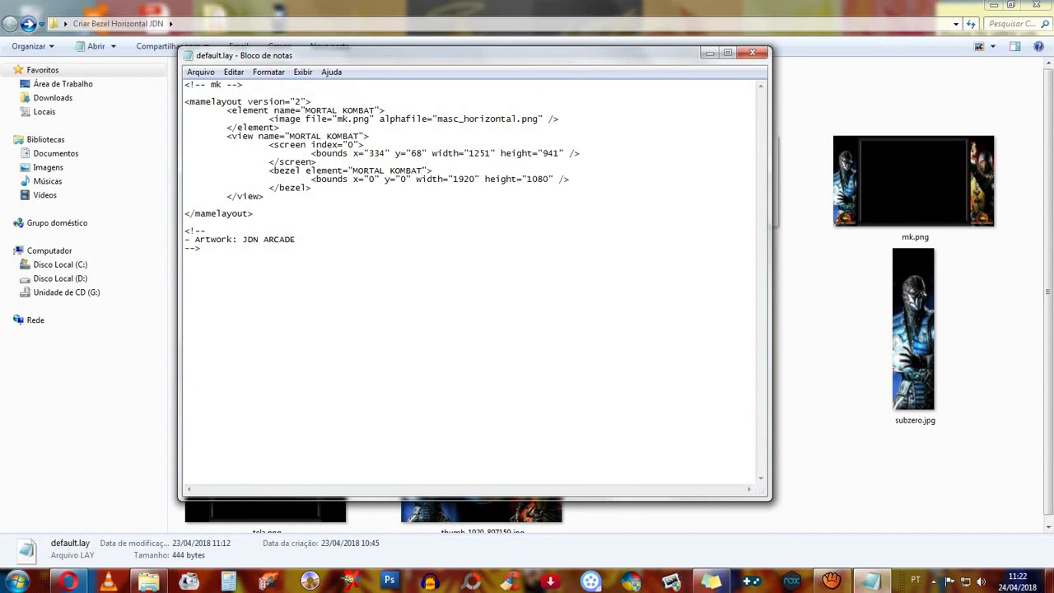
{"action": "left_click", "coordinate": [200, 72]}
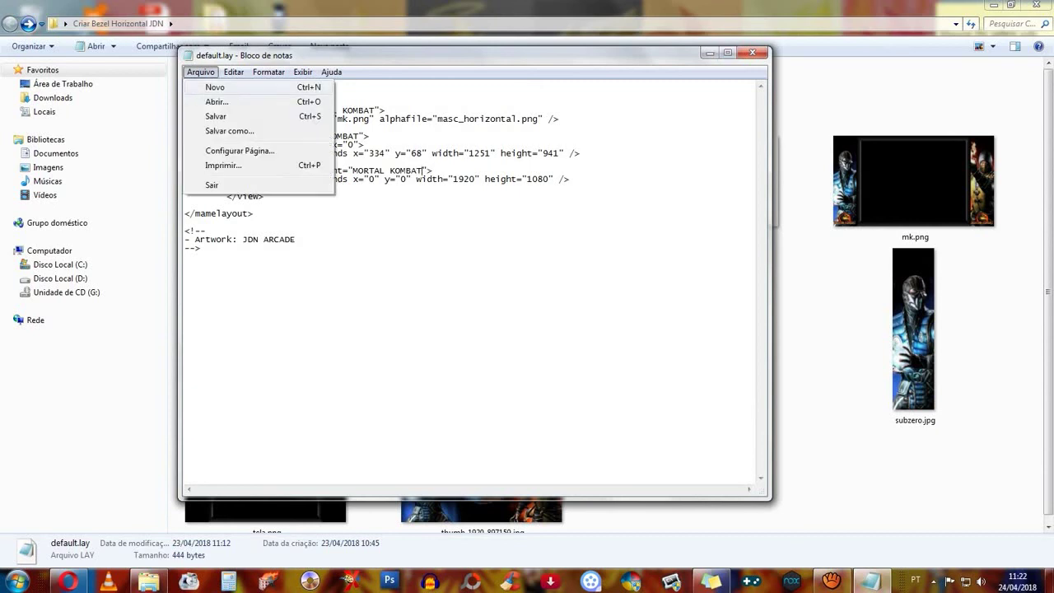
{"action": "left_click", "coordinate": [216, 116]}
{"action": "left_click", "coordinate": [751, 52]}
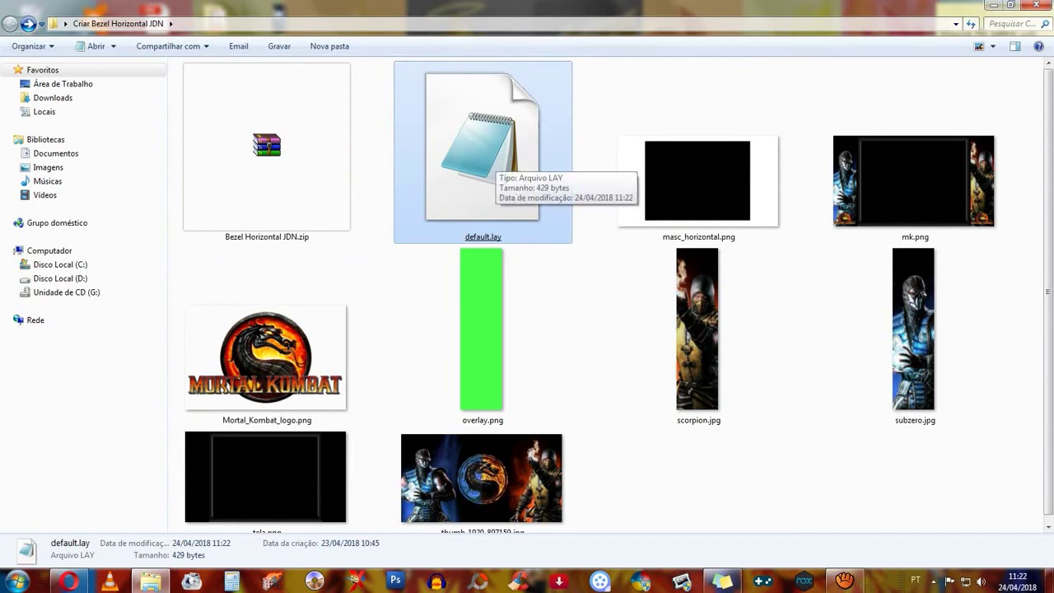
{"action": "left_click", "coordinate": [914, 181], "text": "ctrl"}
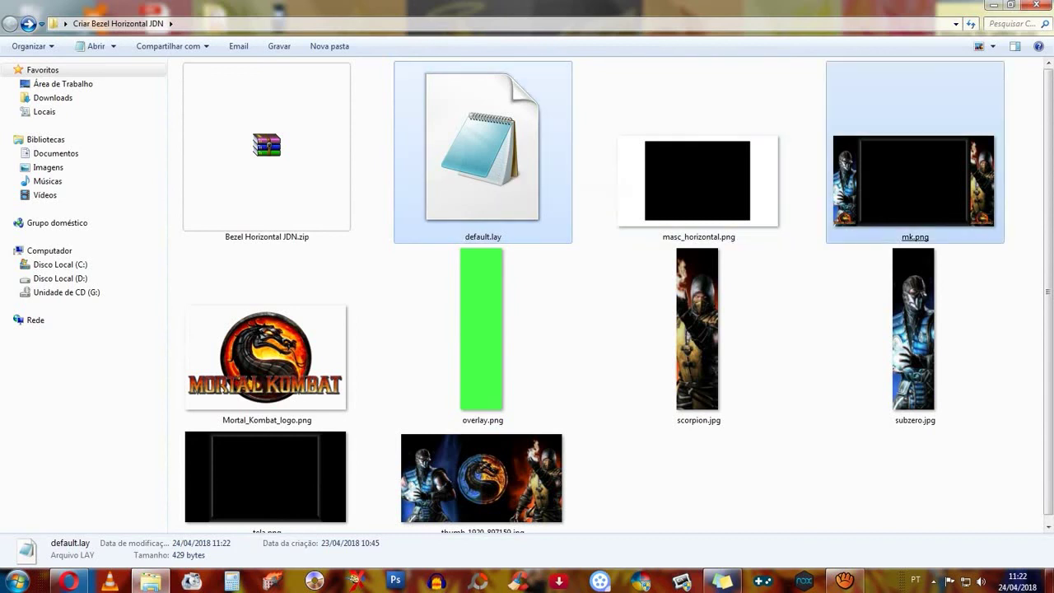
{"action": "left_click", "coordinate": [915, 182]}
{"action": "left_click", "coordinate": [951, 231]}
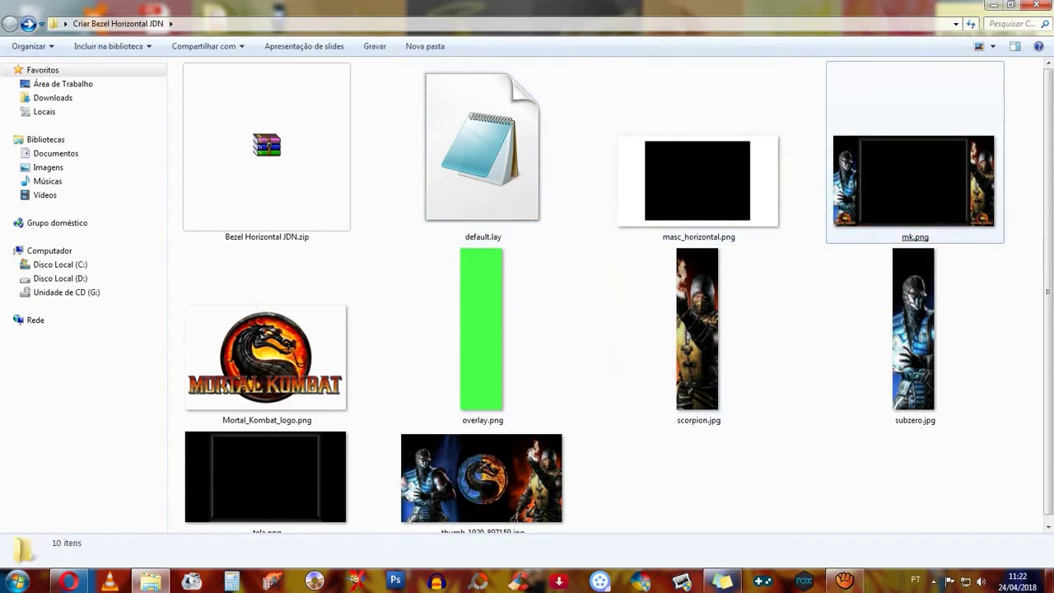
- Compress mk.png, masc_horizontal.png and default.lay together into a ZIP archive named mk.zip
{"action": "left_click", "coordinate": [914, 181]}
{"action": "left_click", "coordinate": [698, 181], "text": "ctrl"}
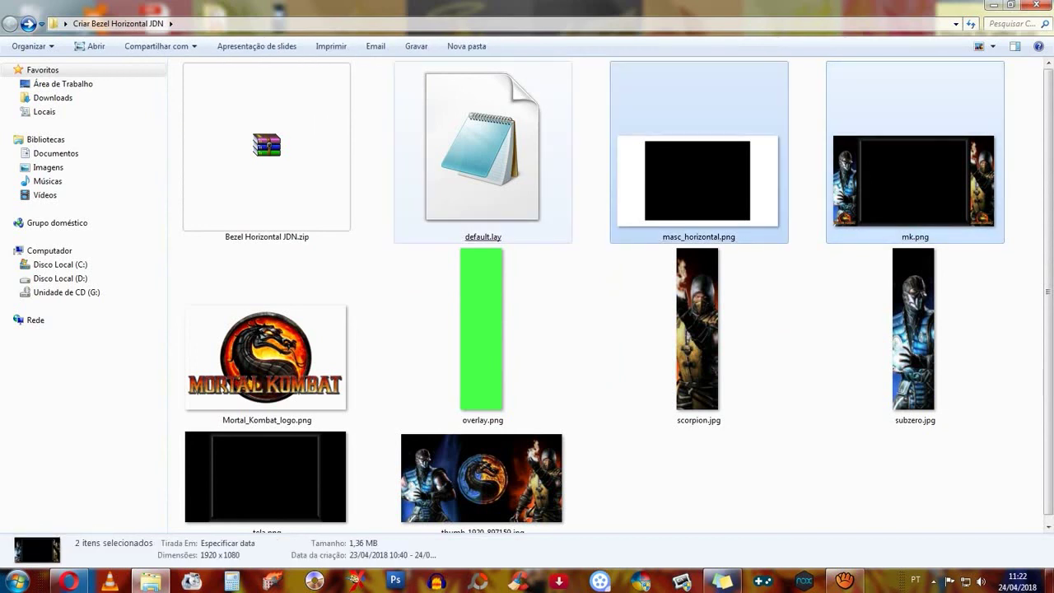
{"action": "left_click", "coordinate": [500, 157], "text": "ctrl"}
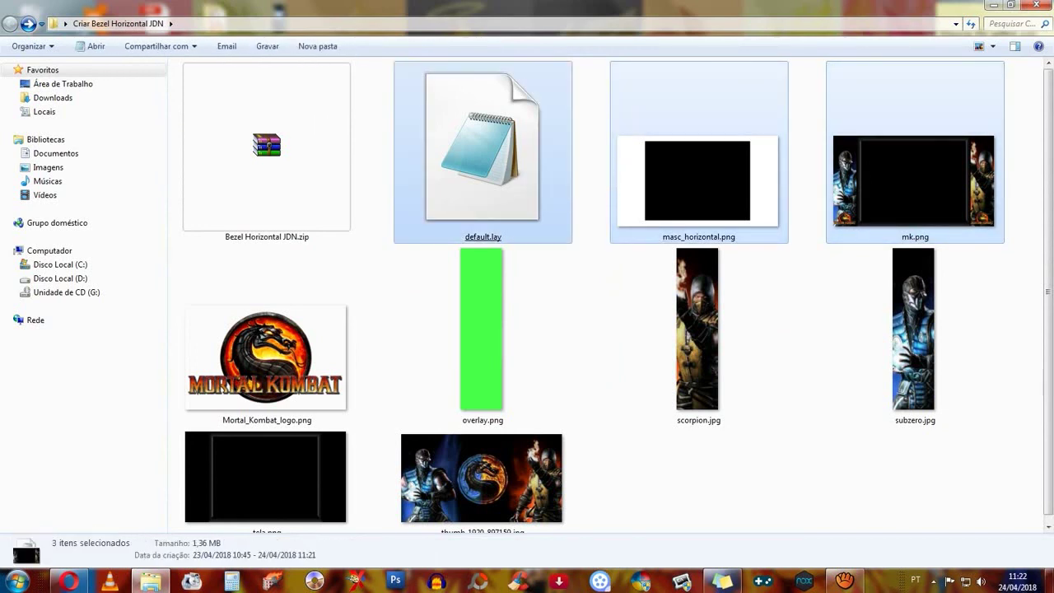
{"action": "right_click", "coordinate": [500, 156]}
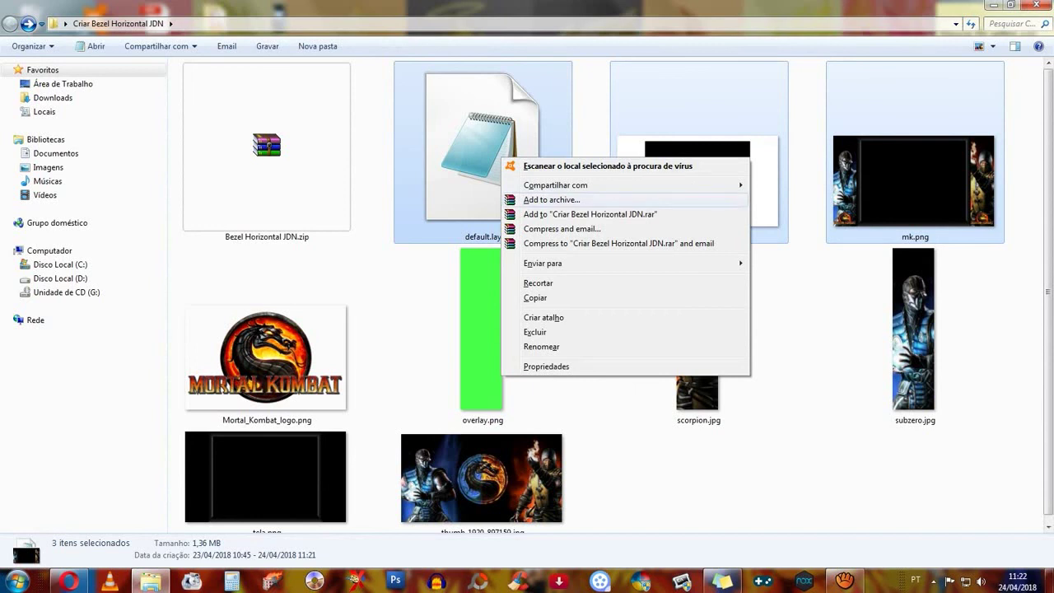
{"action": "left_click", "coordinate": [552, 199]}
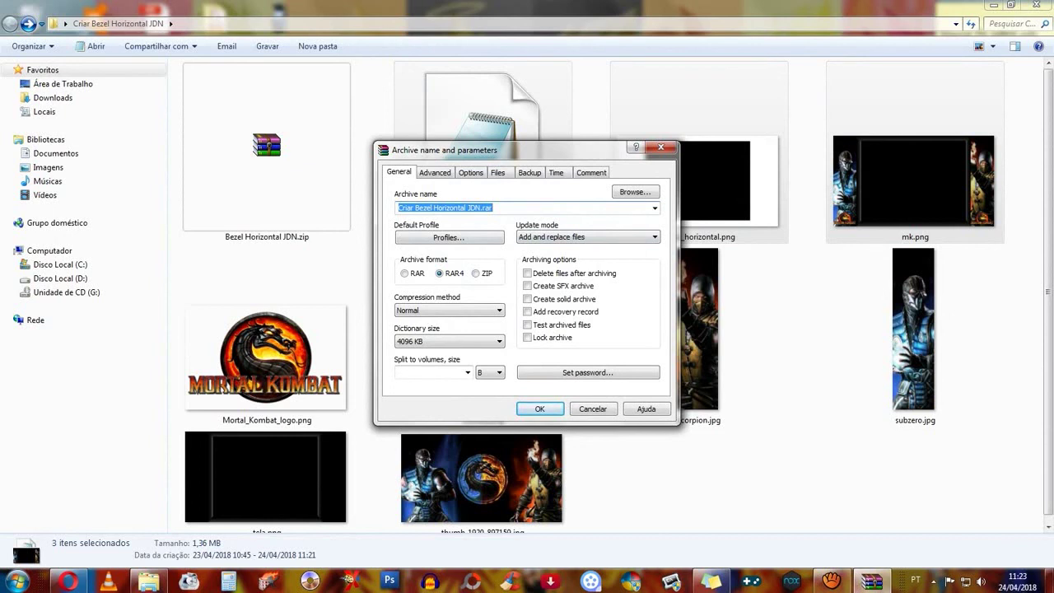
{"action": "type", "text": "mk"}
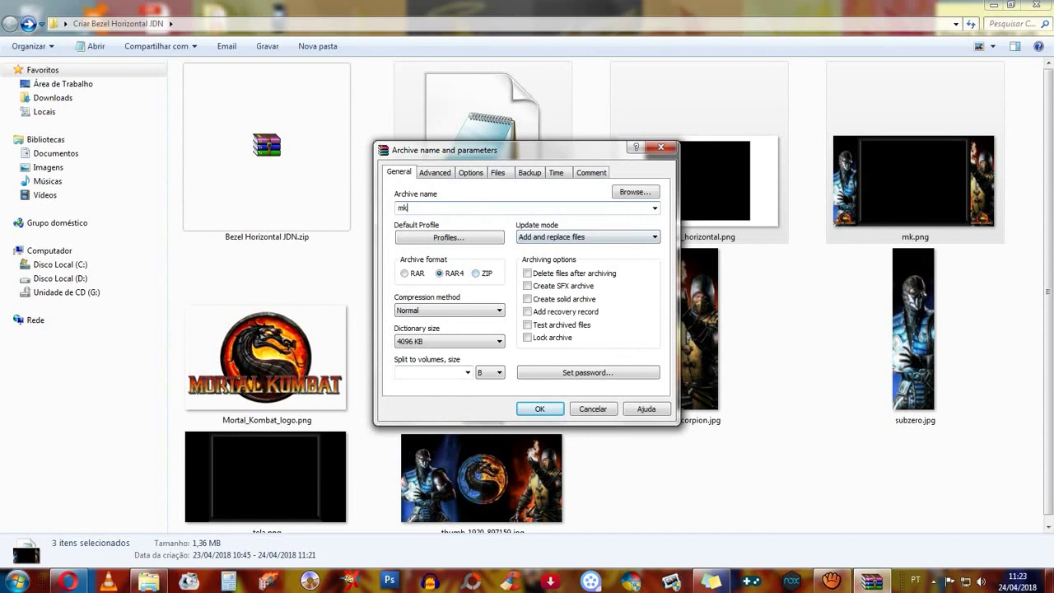
{"action": "left_click", "coordinate": [475, 272]}
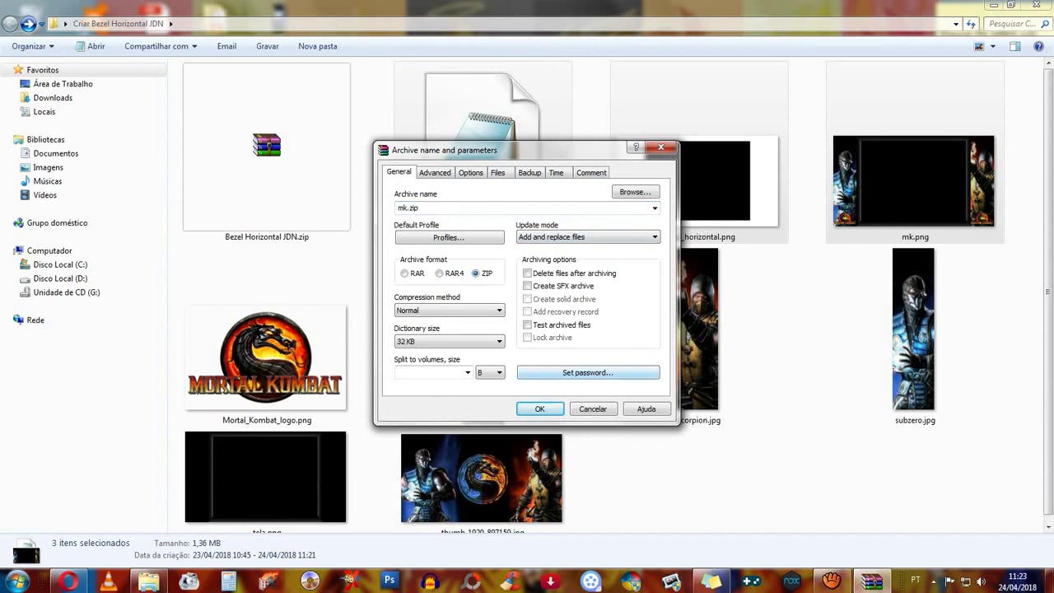
{"action": "key", "text": "Return"}
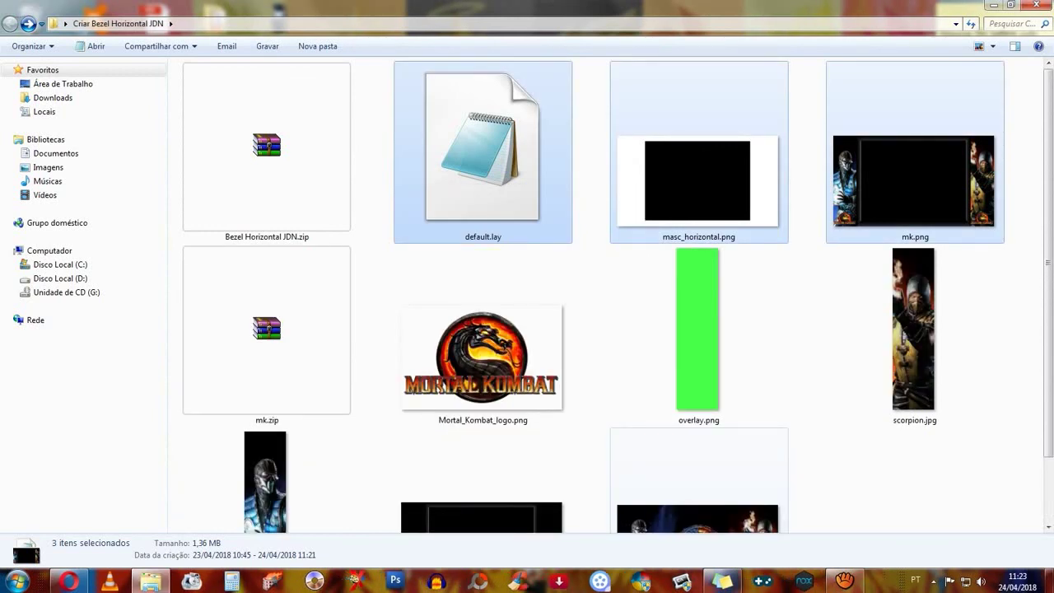
- Cut mk.zip from the Criar Bezel Horizontal JDN folder
{"action": "left_click", "coordinate": [267, 333]}
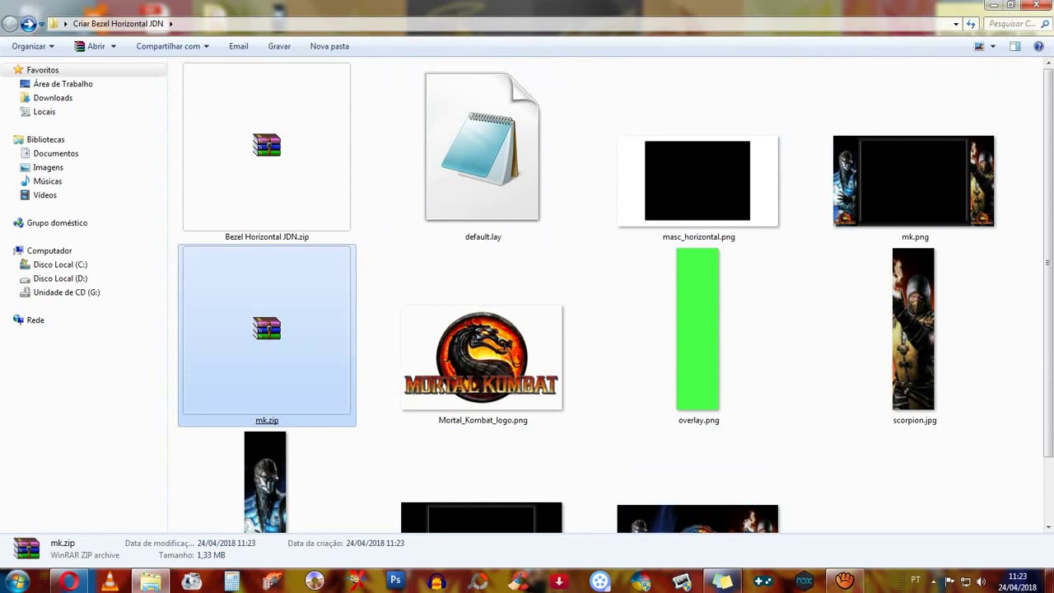
{"action": "right_click", "coordinate": [266, 331]}
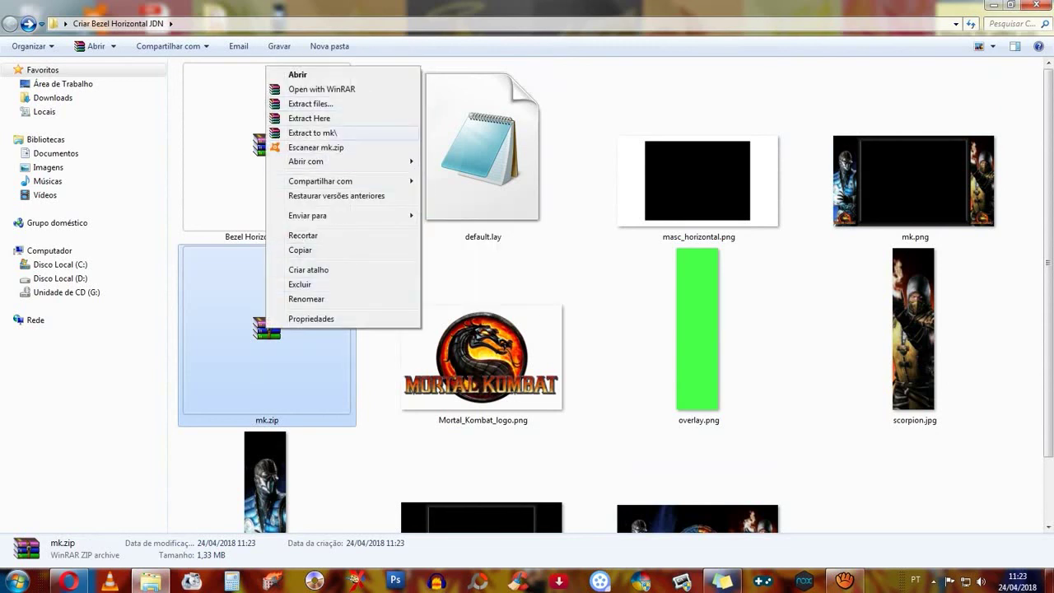
{"action": "left_click", "coordinate": [303, 235]}
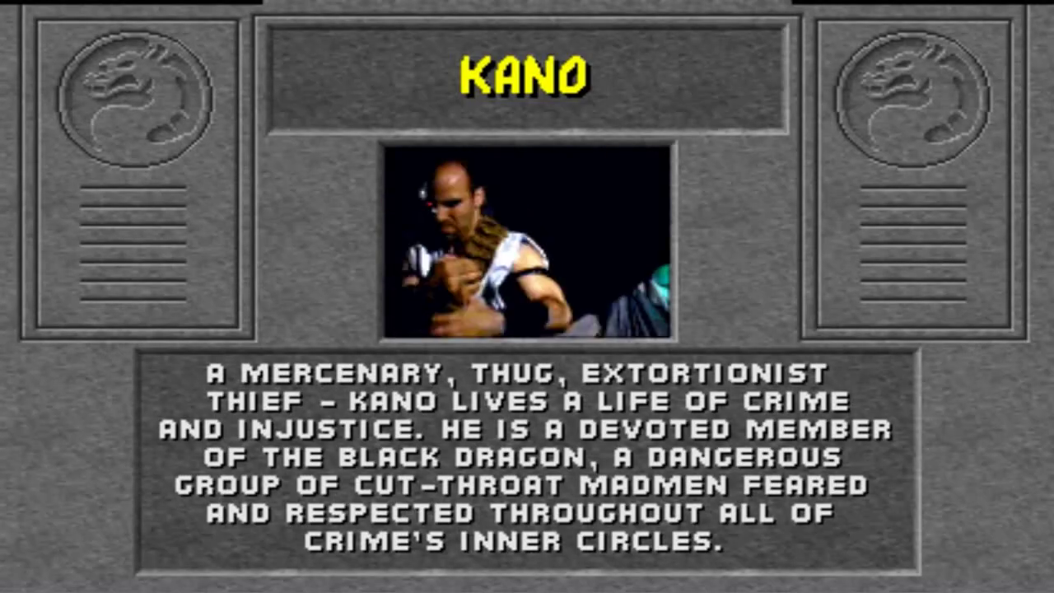
- In the MAME game, switch the display to the MORTAL KOMBAT view and return to the game
{"action": "key", "text": "Tab"}
{"action": "key", "text": "Down"}
{"action": "key", "text": "Down"}
{"action": "key", "text": "Down"}
{"action": "key", "text": "Down"}
{"action": "key", "text": "Down"}
{"action": "key", "text": "Down"}
{"action": "key", "text": "Down"}
{"action": "key", "text": "Down"}
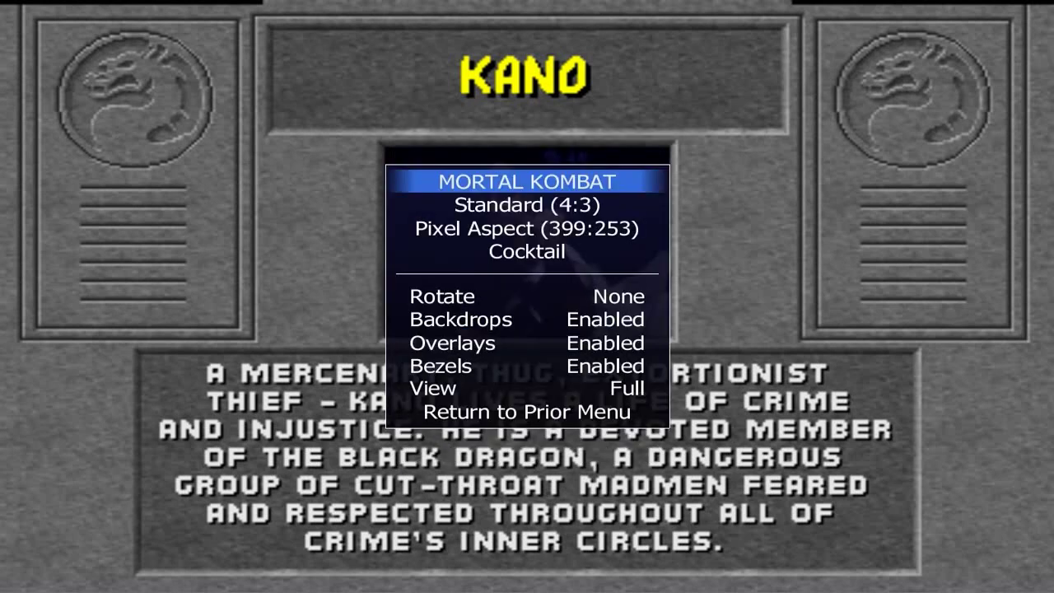
{"action": "key", "text": "Down"}
{"action": "key", "text": "Up"}
{"action": "key", "text": "Return"}
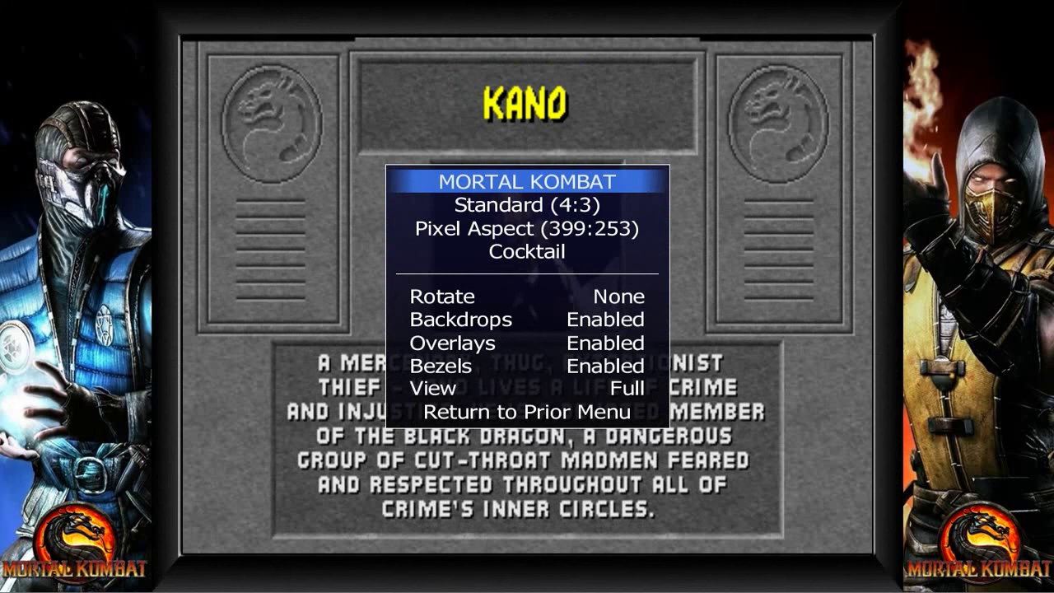
{"action": "key", "text": "Tab"}
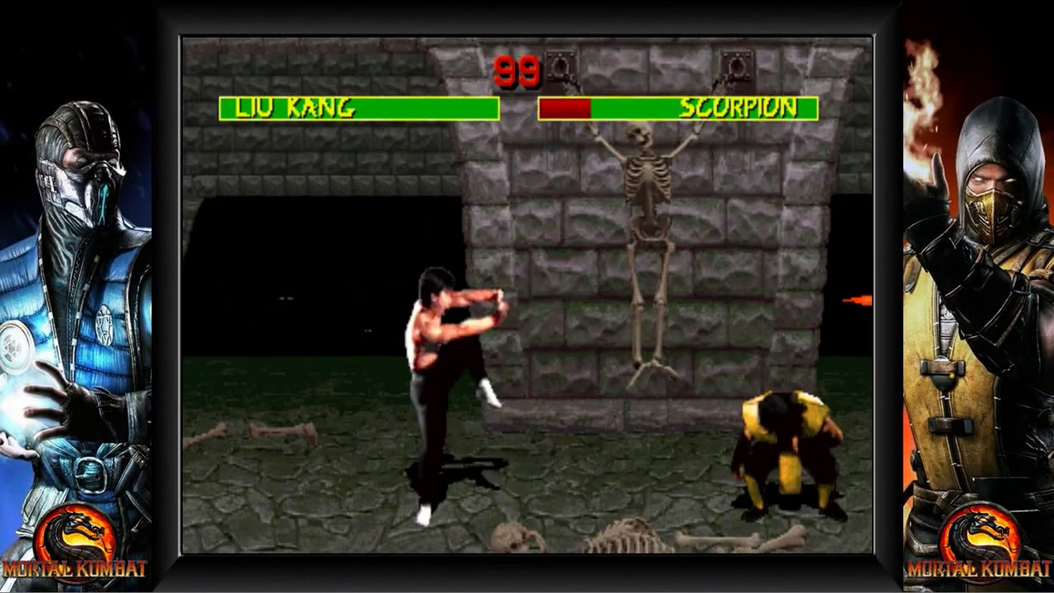
{"action": "left_click", "coordinate": [878, 553]}
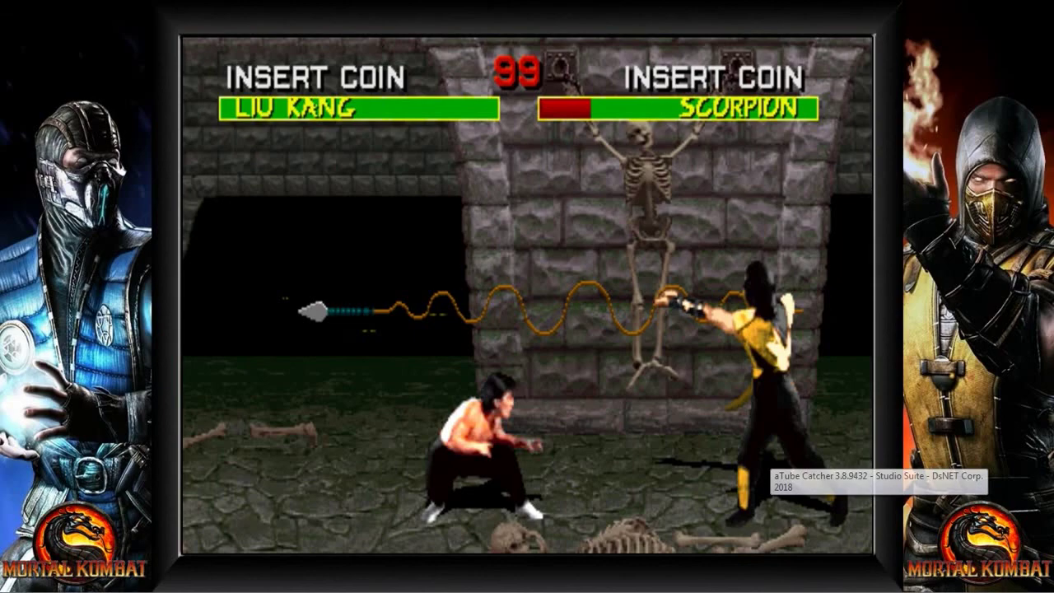